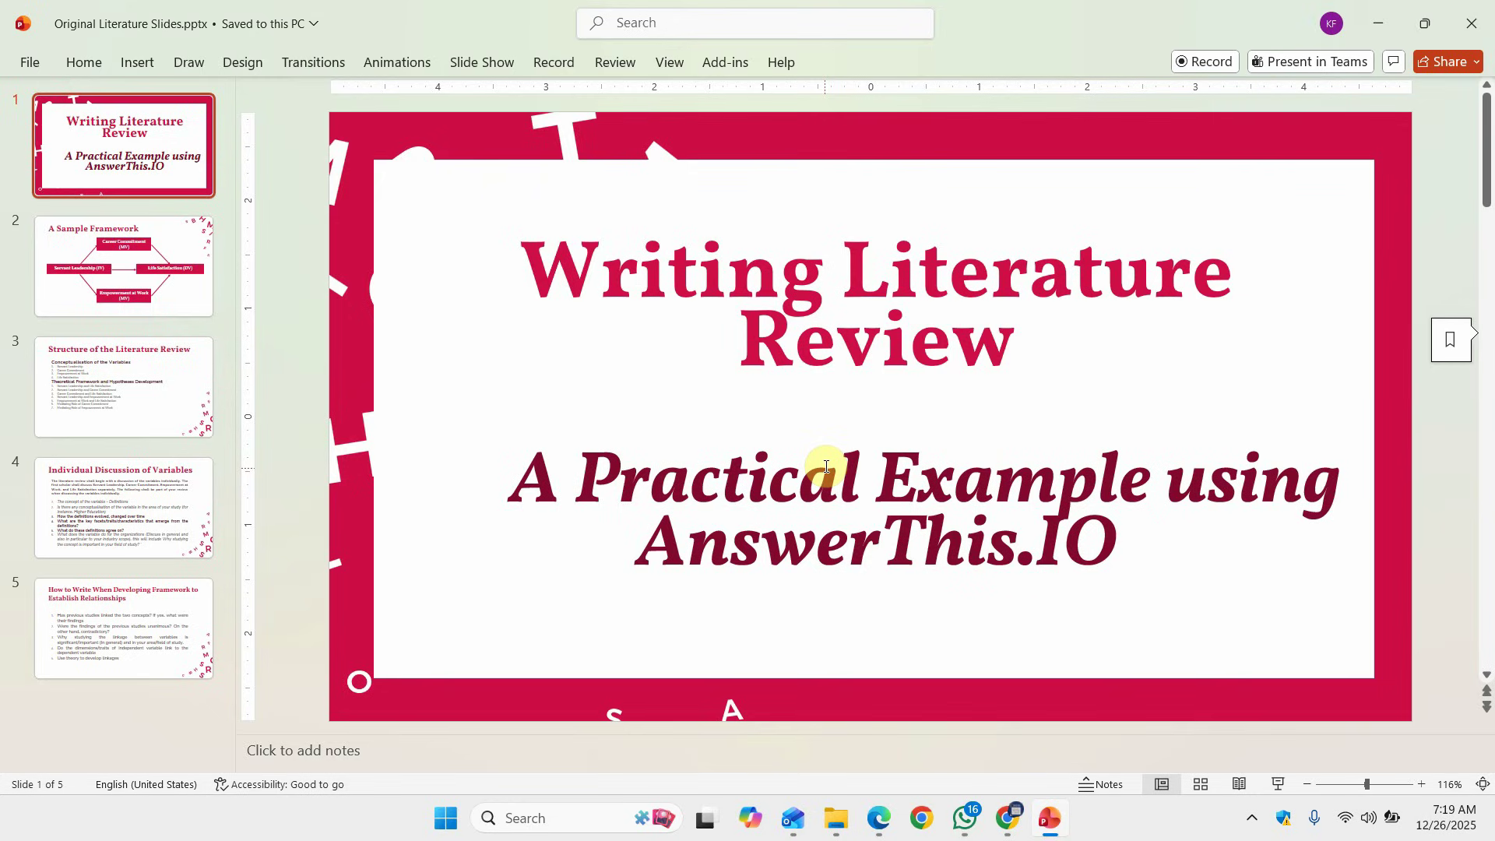
Advance from the title slide to slide 2, 'A Sample Framework', showing the variable diagram
{"action": "scroll", "coordinate": [827, 467], "scroll_direction": "down", "scroll_amount": 1}
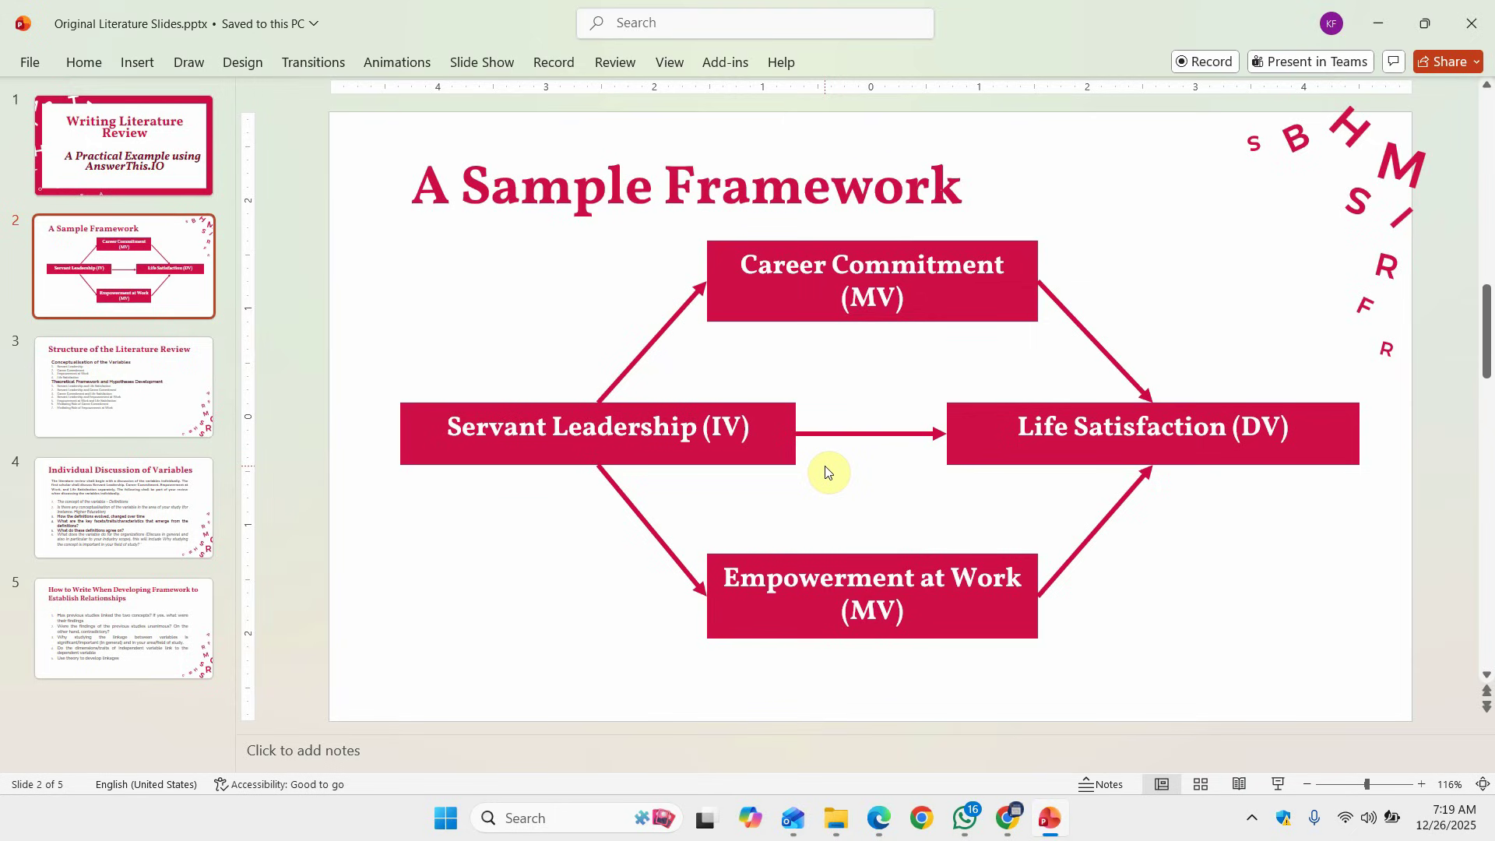
Move to slide 3, 'Structure of the Literature Review', briefly revisiting slide 2 on the way
{"action": "scroll", "coordinate": [826, 471], "scroll_direction": "down", "scroll_amount": 1}
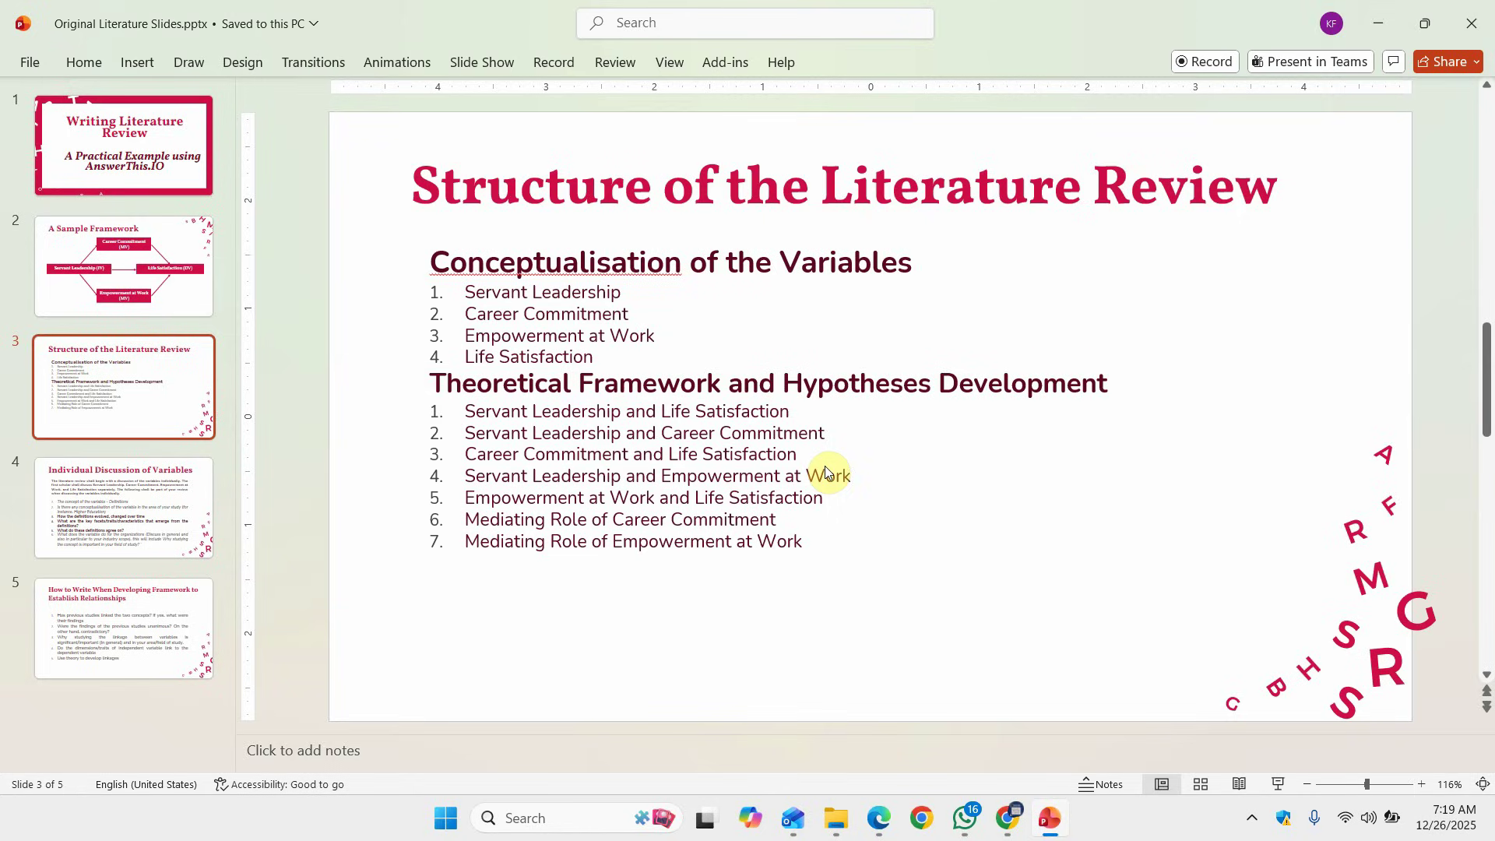
{"action": "key", "text": "Page_Up"}
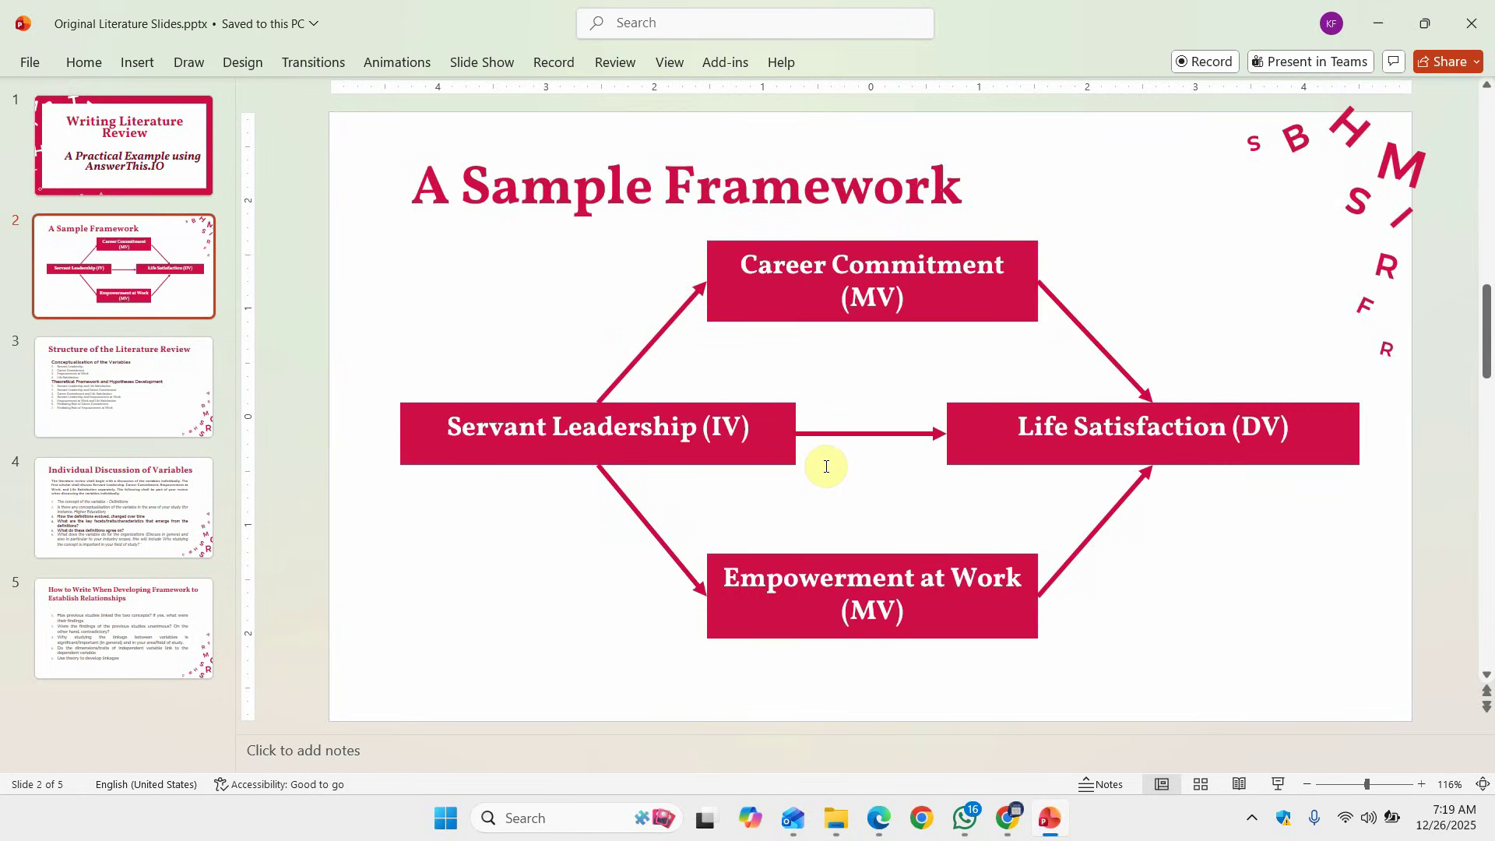
{"action": "key", "text": "Page_Down"}
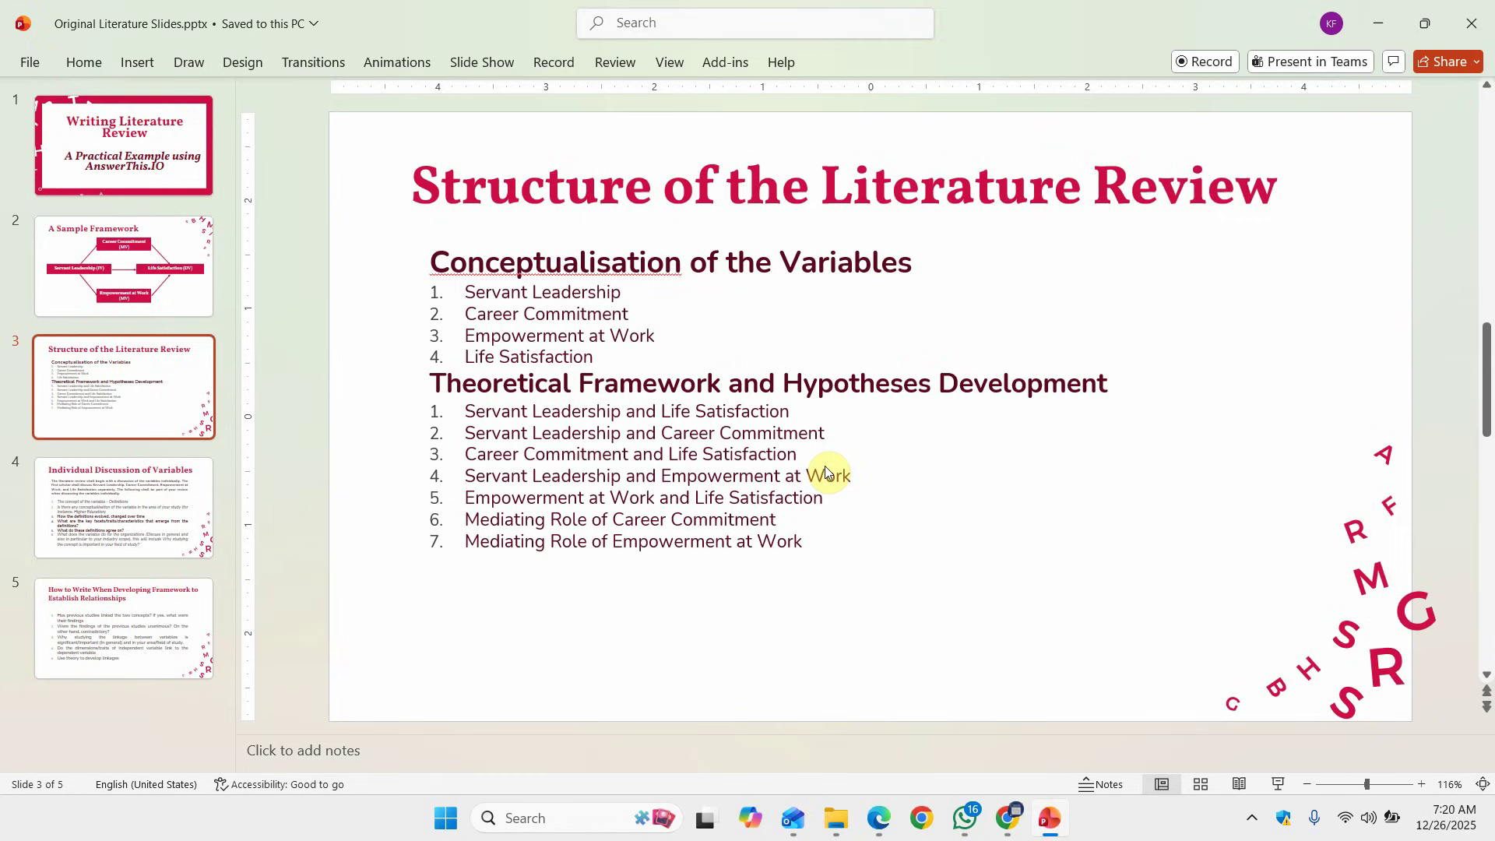
Step through slides 2 and 3 to reach slide 4, 'Individual Discussion of Variables'
{"action": "left_click", "coordinate": [208, 256]}
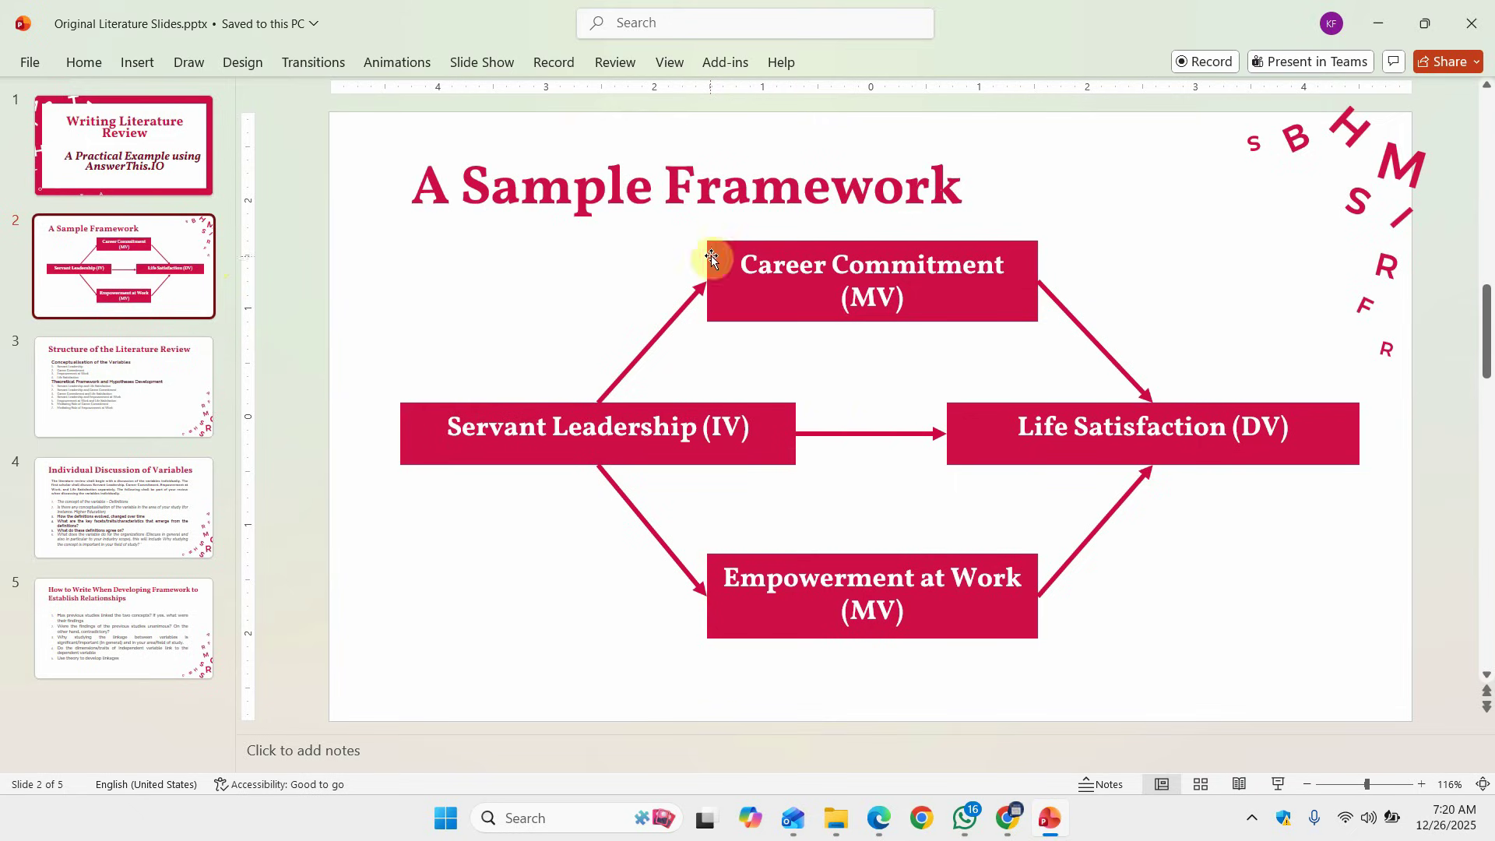
{"action": "left_click", "coordinate": [152, 390]}
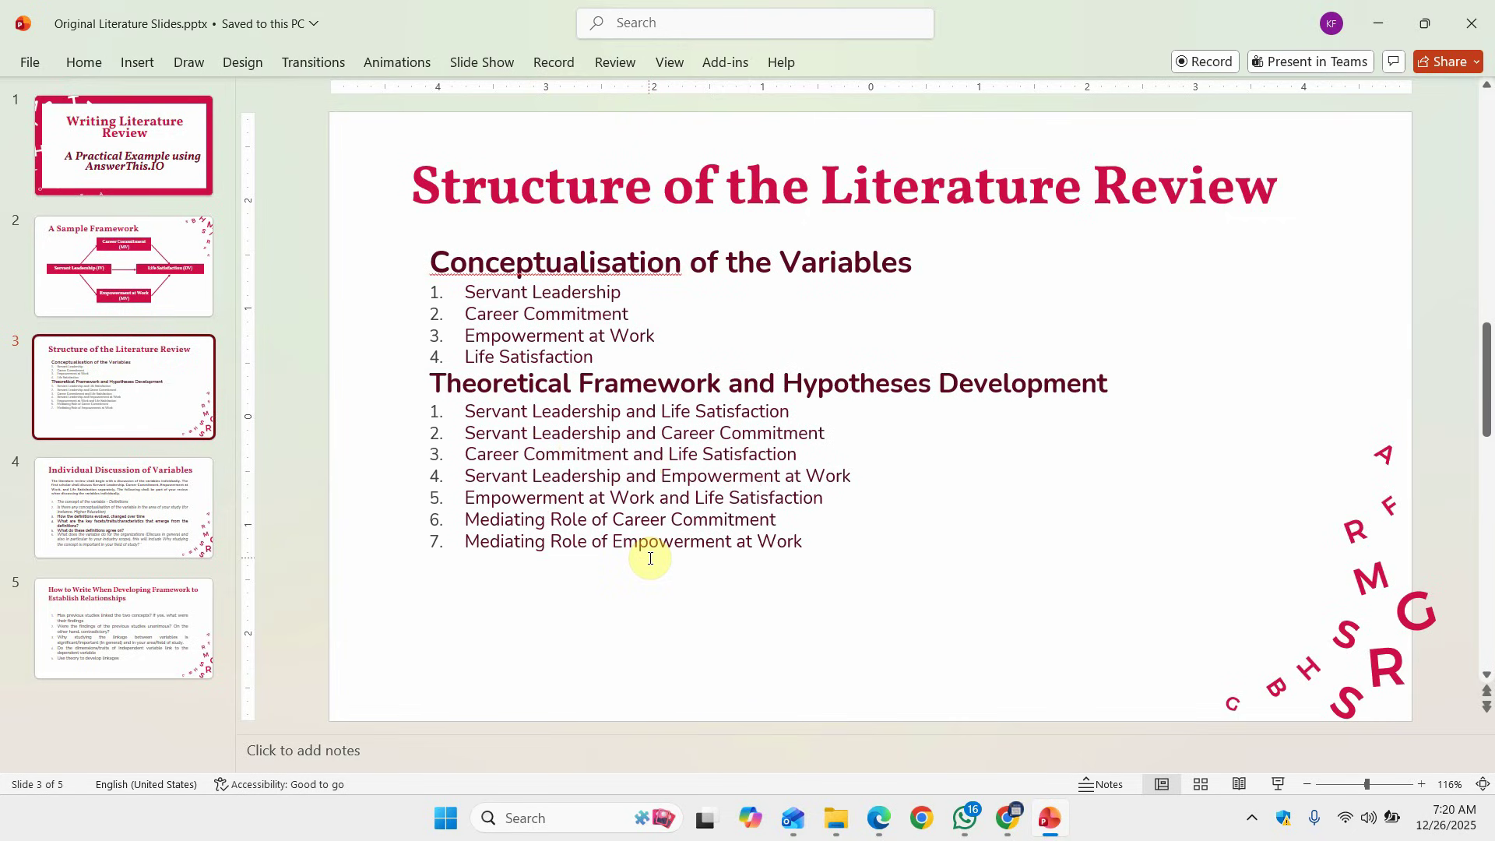
{"action": "left_click", "coordinate": [123, 511]}
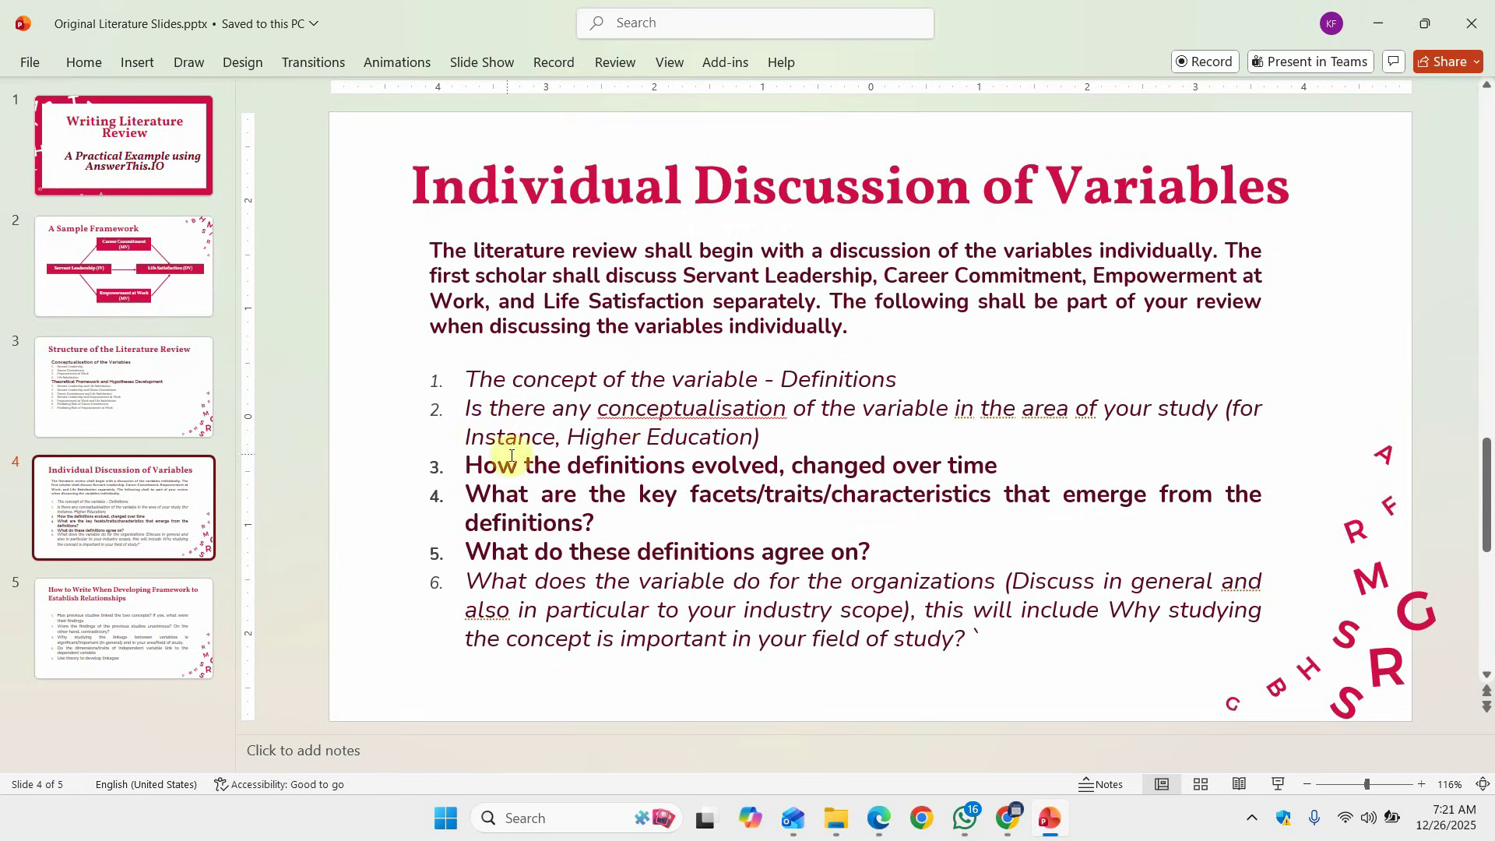
Place the cursor in the variables discussion text, then bring up the AnswerThis page in Chrome
{"action": "left_click", "coordinate": [480, 464]}
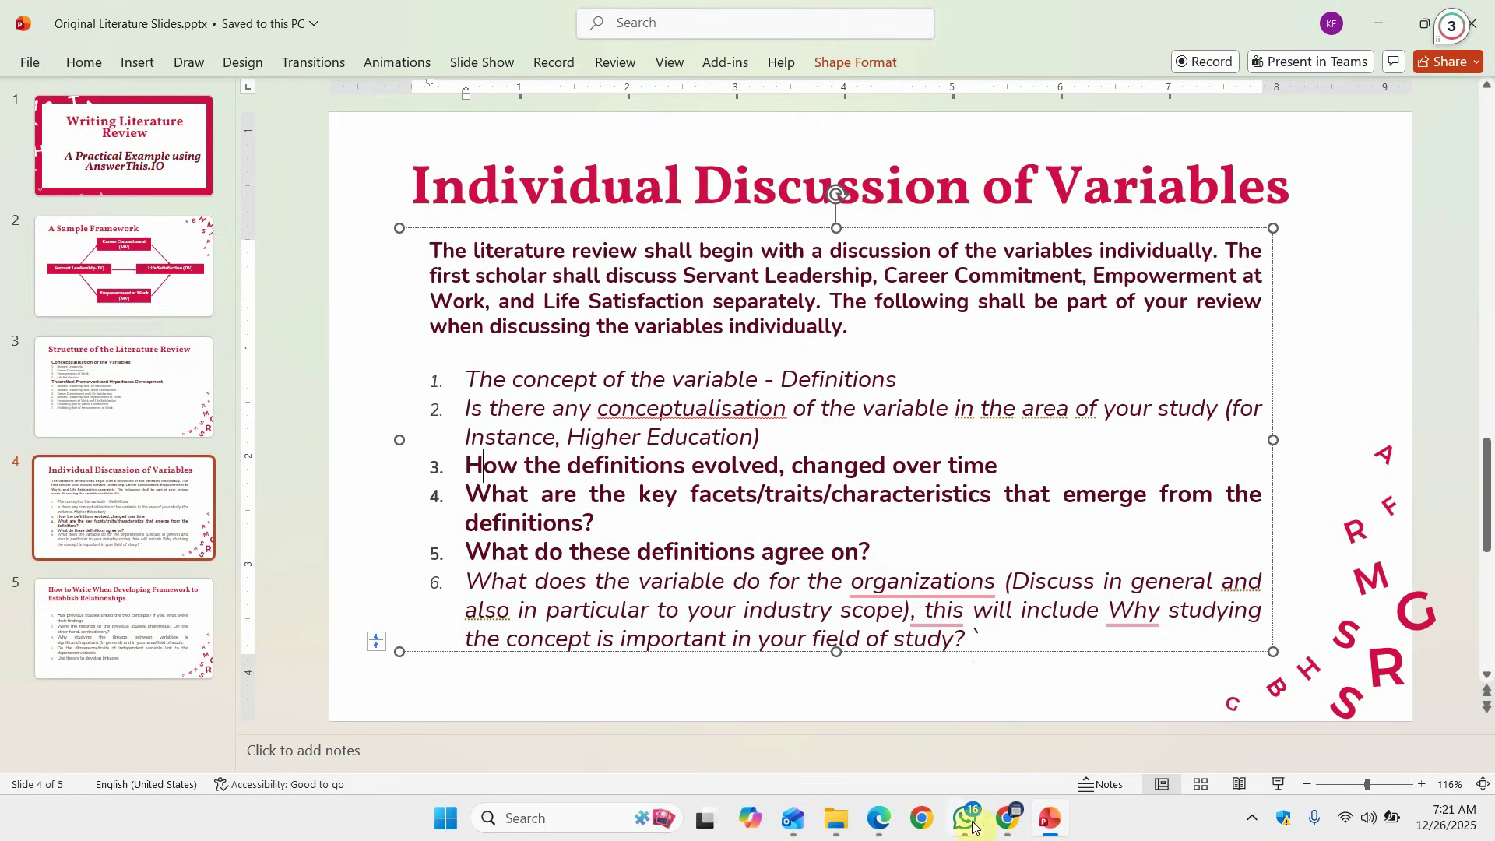
{"action": "left_click", "coordinate": [1007, 819]}
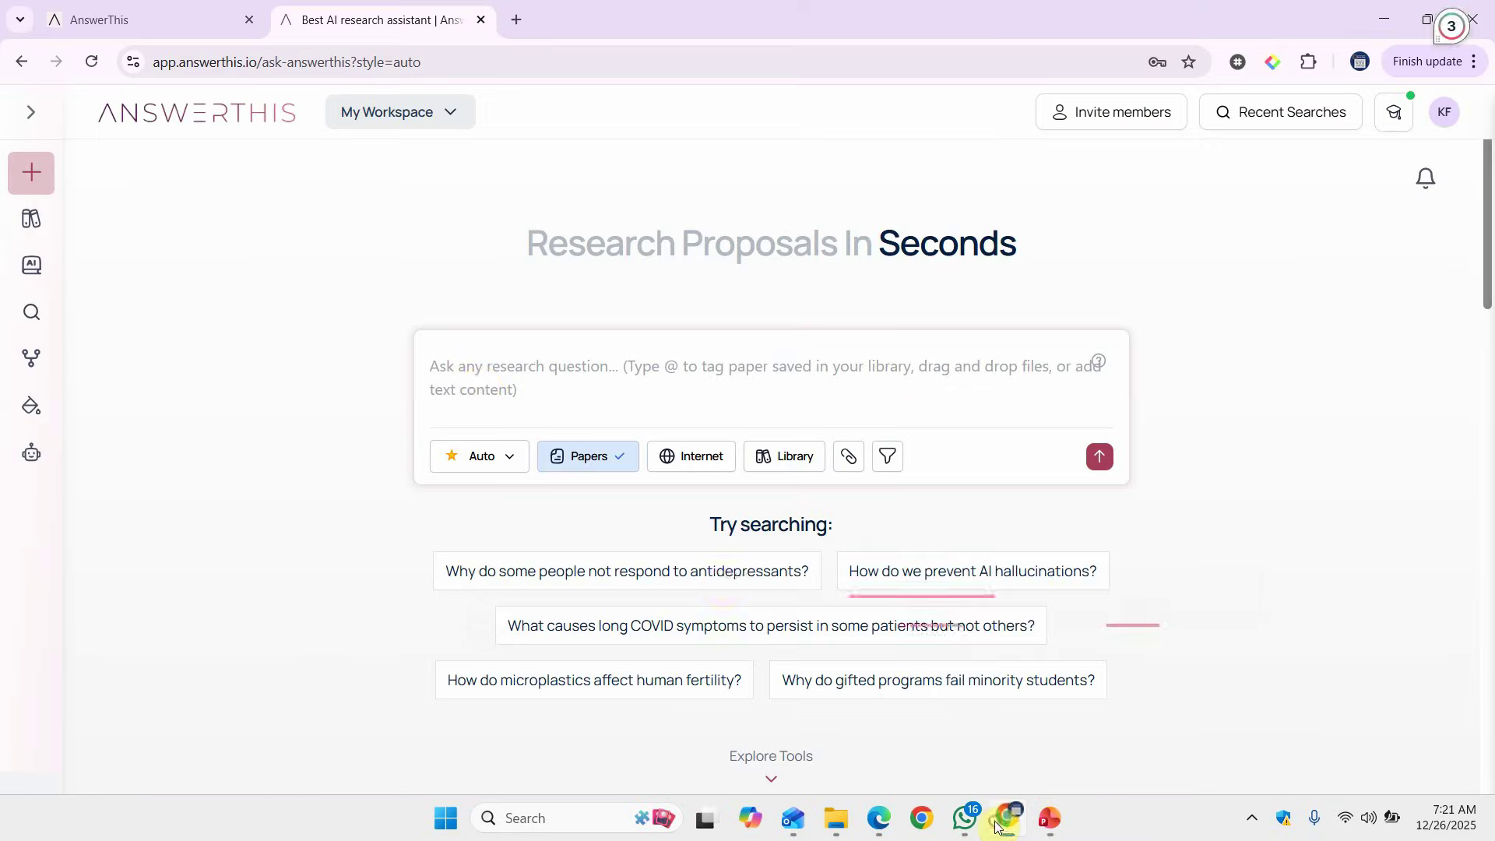
Ask AnswerThis 'What is Servant Leadership?' and skim the cited answer drawing on 98 sources
{"action": "left_click", "coordinate": [491, 389]}
{"action": "type", "text": "Whatr"}
{"action": "key", "text": "BackSpace"}
{"action": "key", "text": "BackSpace"}
{"action": "key", "text": "BackSpace"}
{"action": "type", "text": "t is Servant Leadership?"}
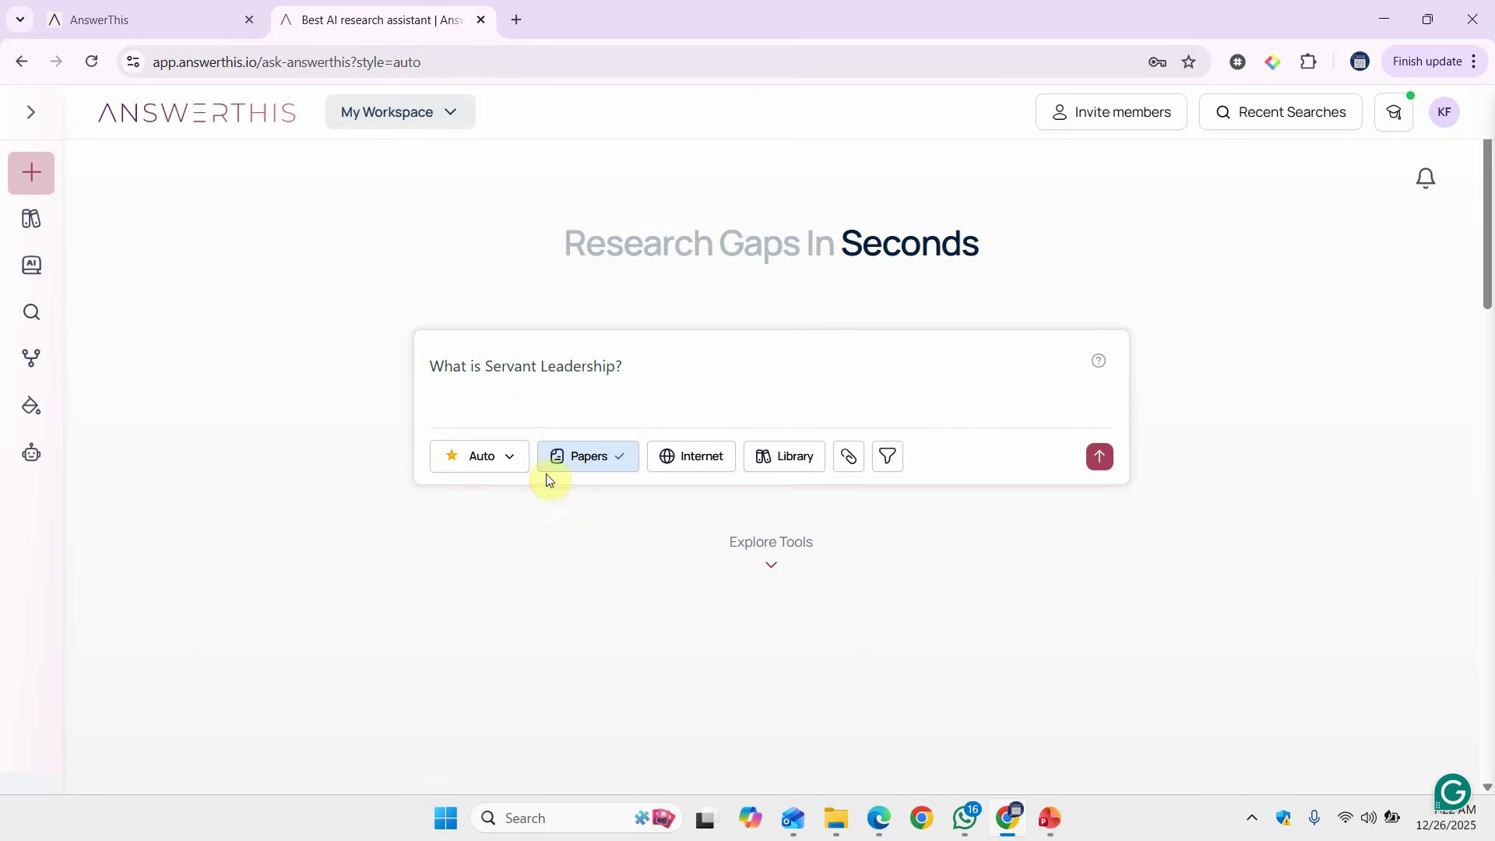
{"action": "left_click", "coordinate": [1095, 460]}
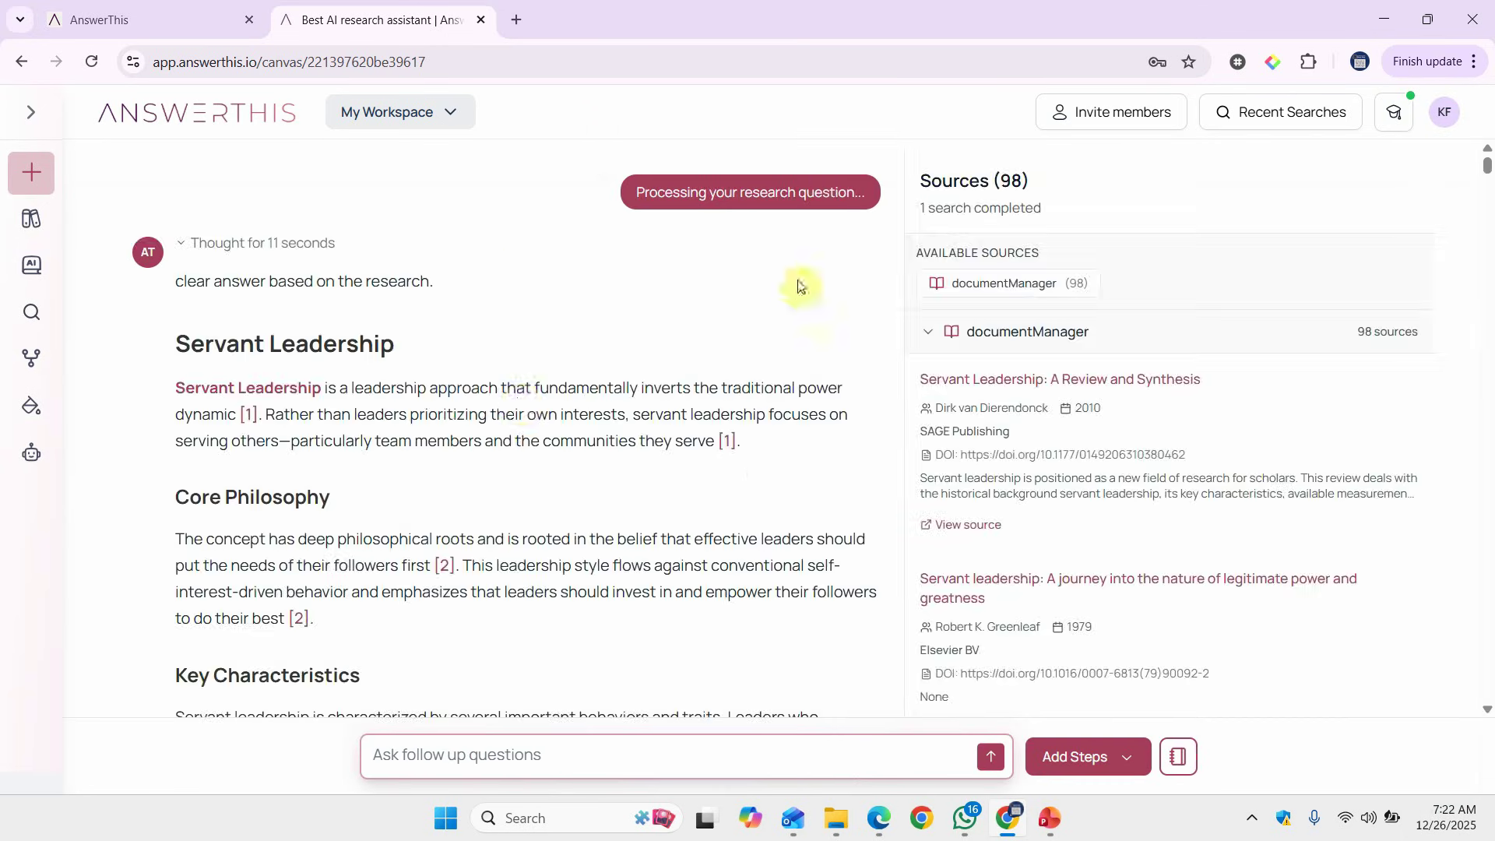
{"action": "scroll", "coordinate": [446, 425], "scroll_direction": "down", "scroll_amount": 3}
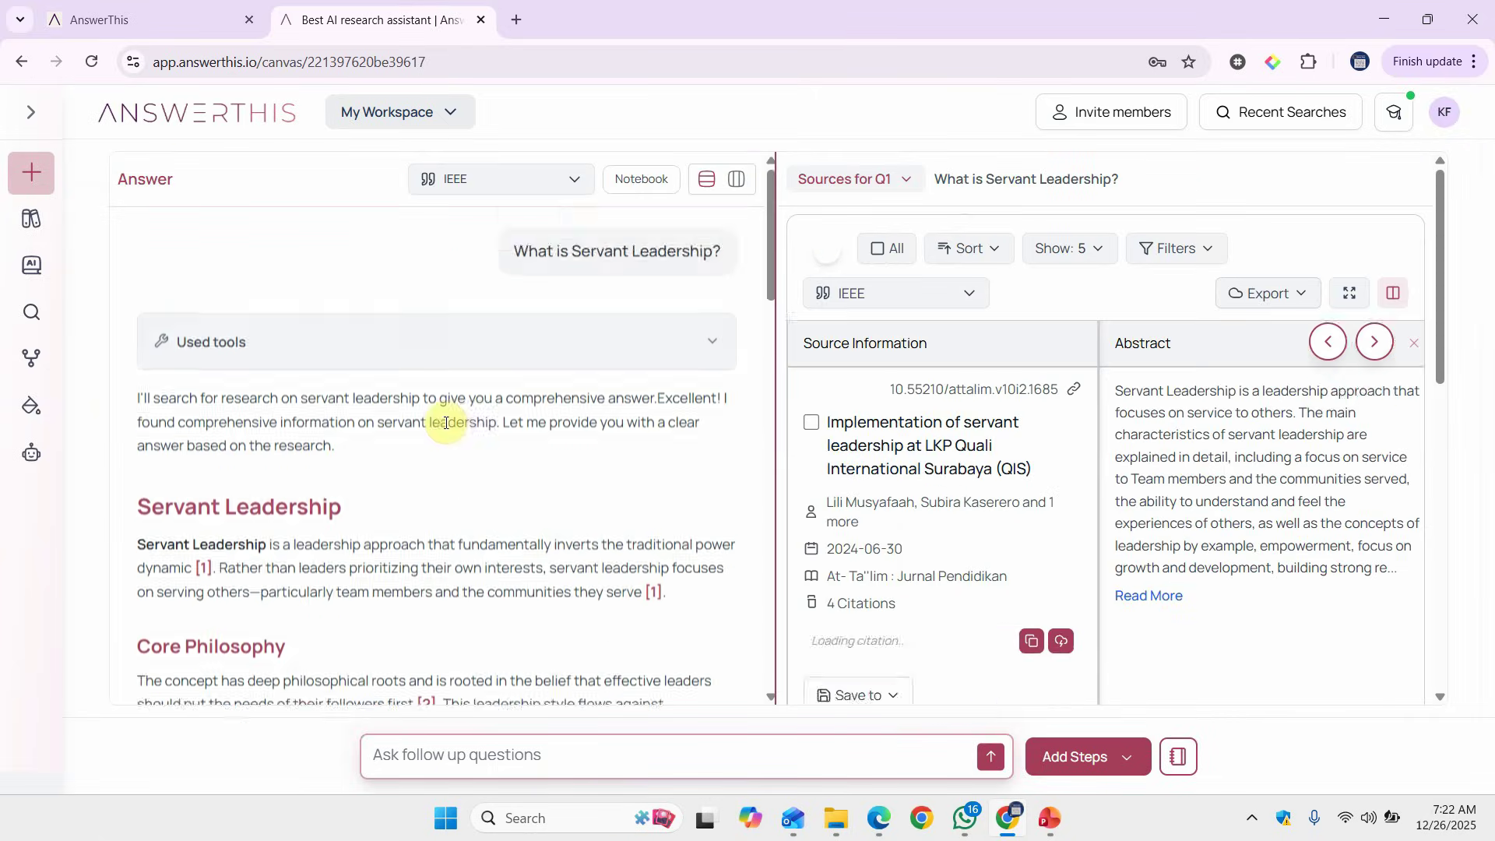
{"action": "scroll", "coordinate": [447, 428], "scroll_direction": "up", "scroll_amount": 1}
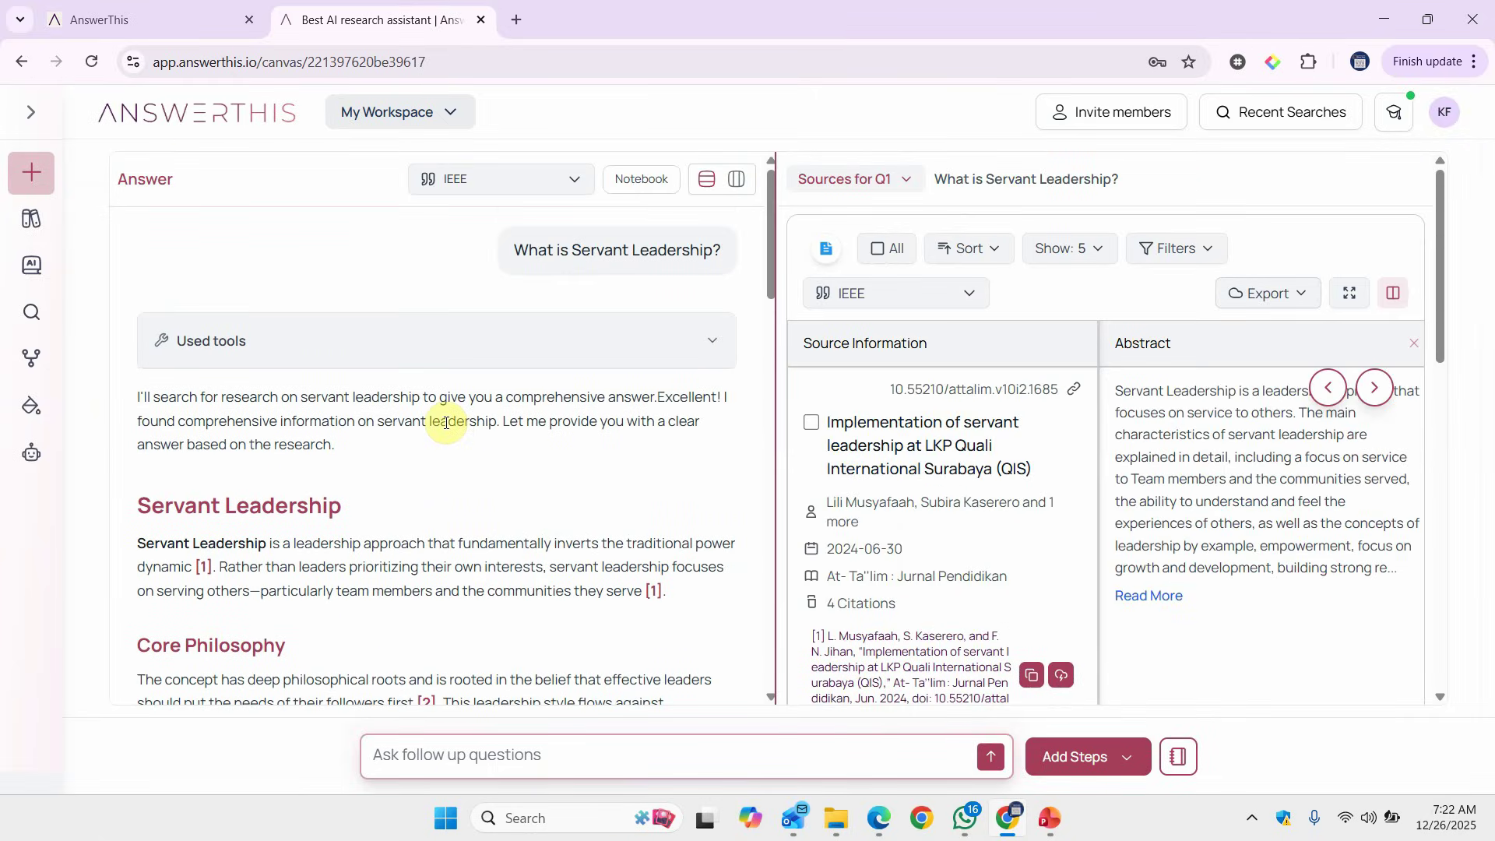
Switch the answer's citation style from IEEE to APA and scroll through the full answer
{"action": "left_click", "coordinate": [577, 179]}
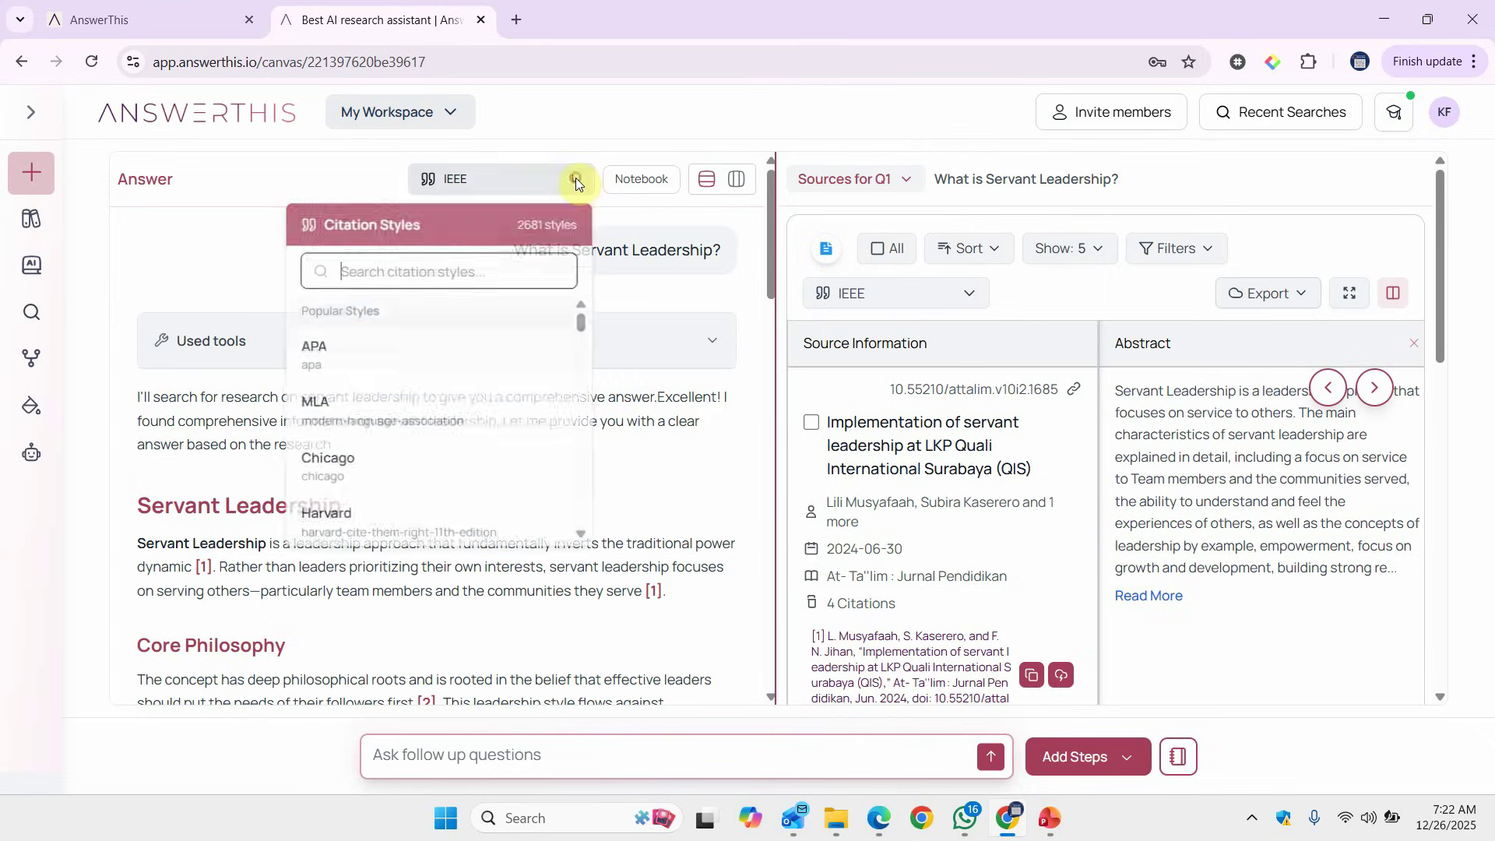
{"action": "left_click", "coordinate": [337, 347]}
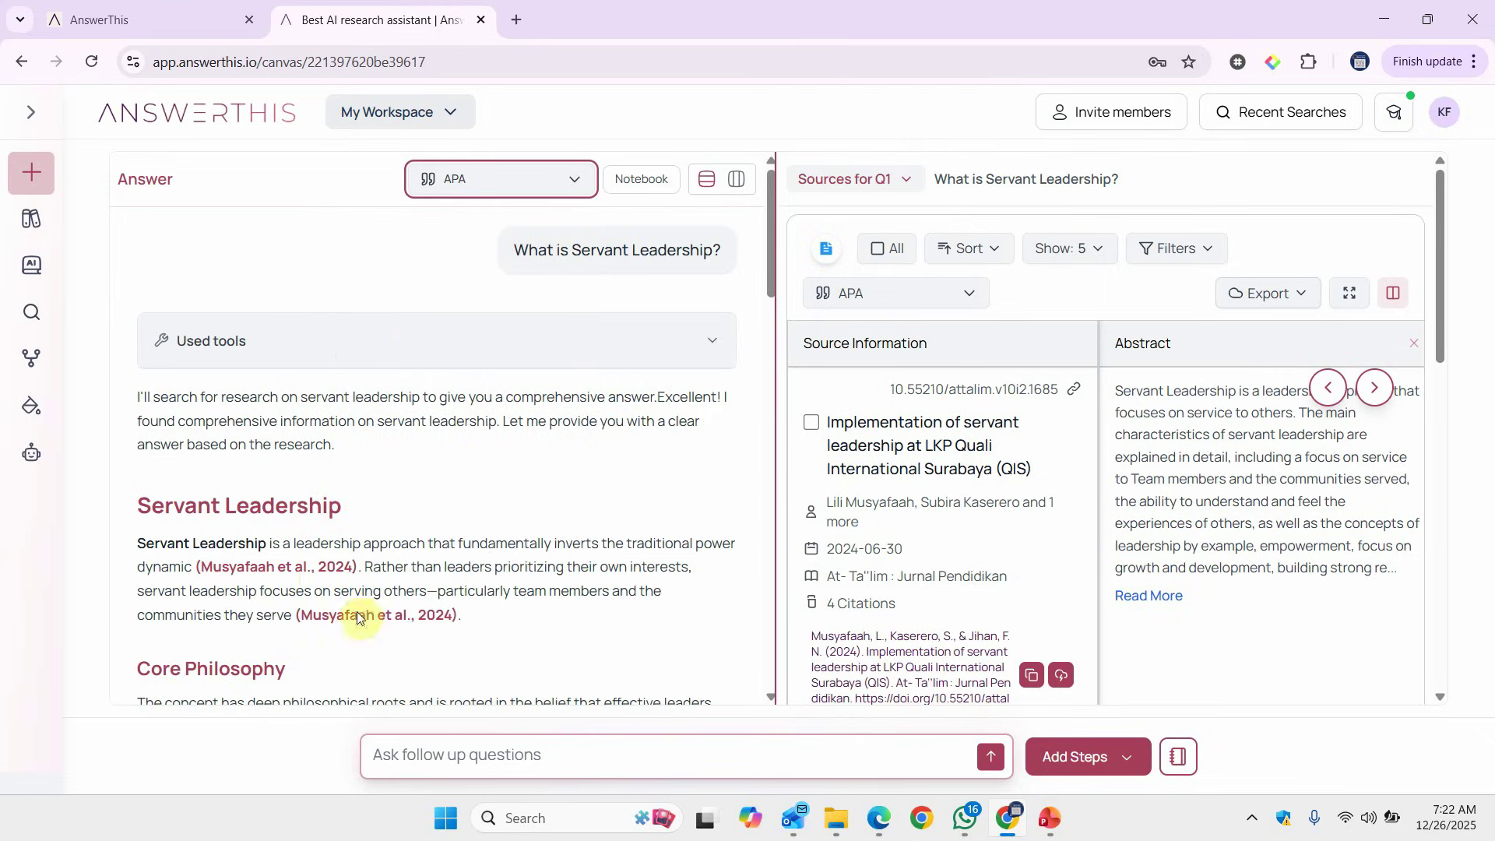
{"action": "scroll", "coordinate": [467, 566], "scroll_direction": "down", "scroll_amount": 3}
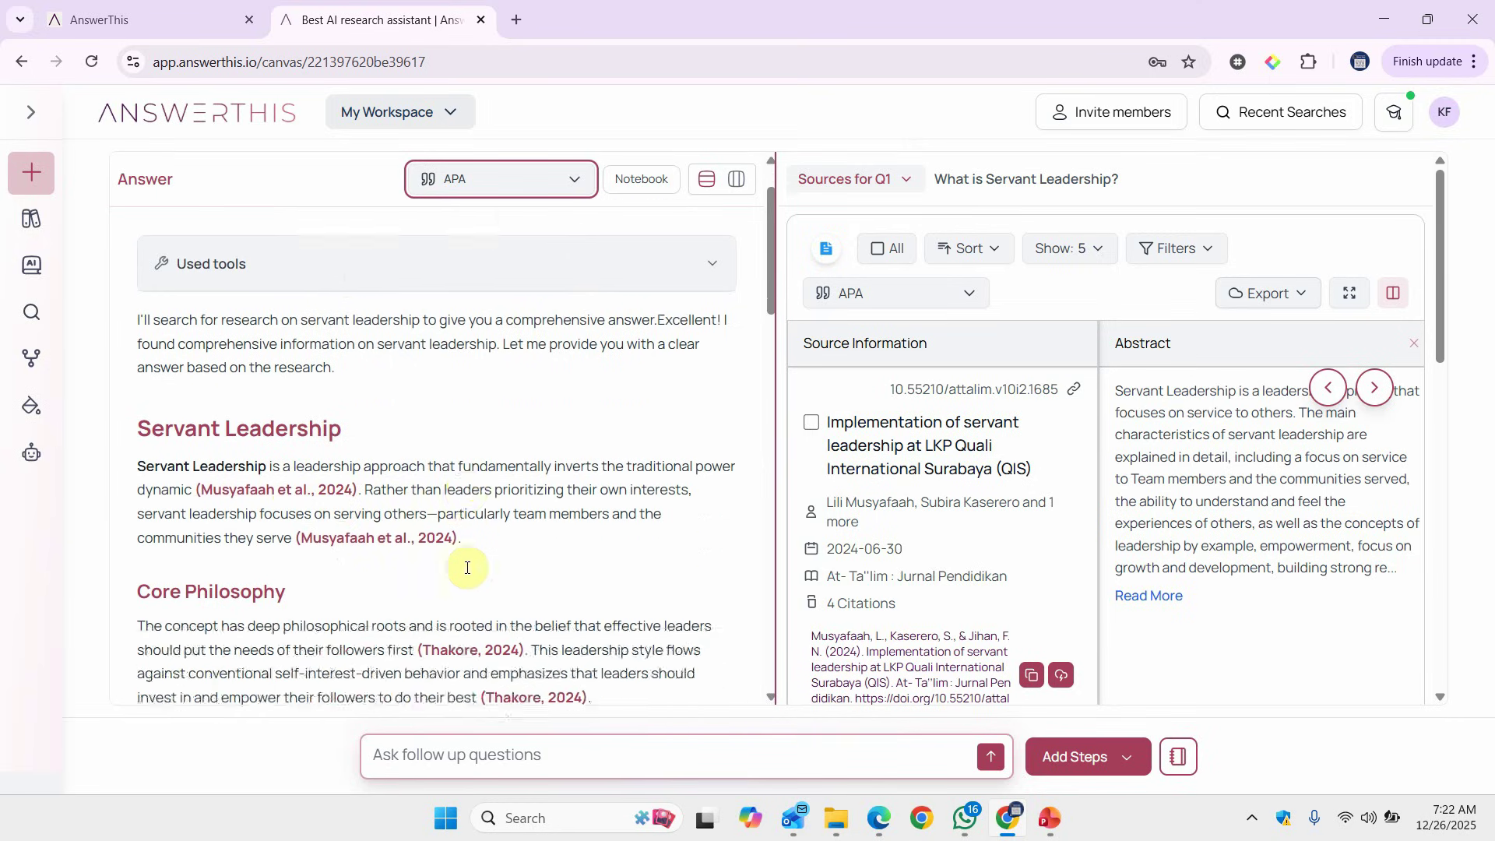
{"action": "scroll", "coordinate": [365, 498], "scroll_direction": "down", "scroll_amount": 3}
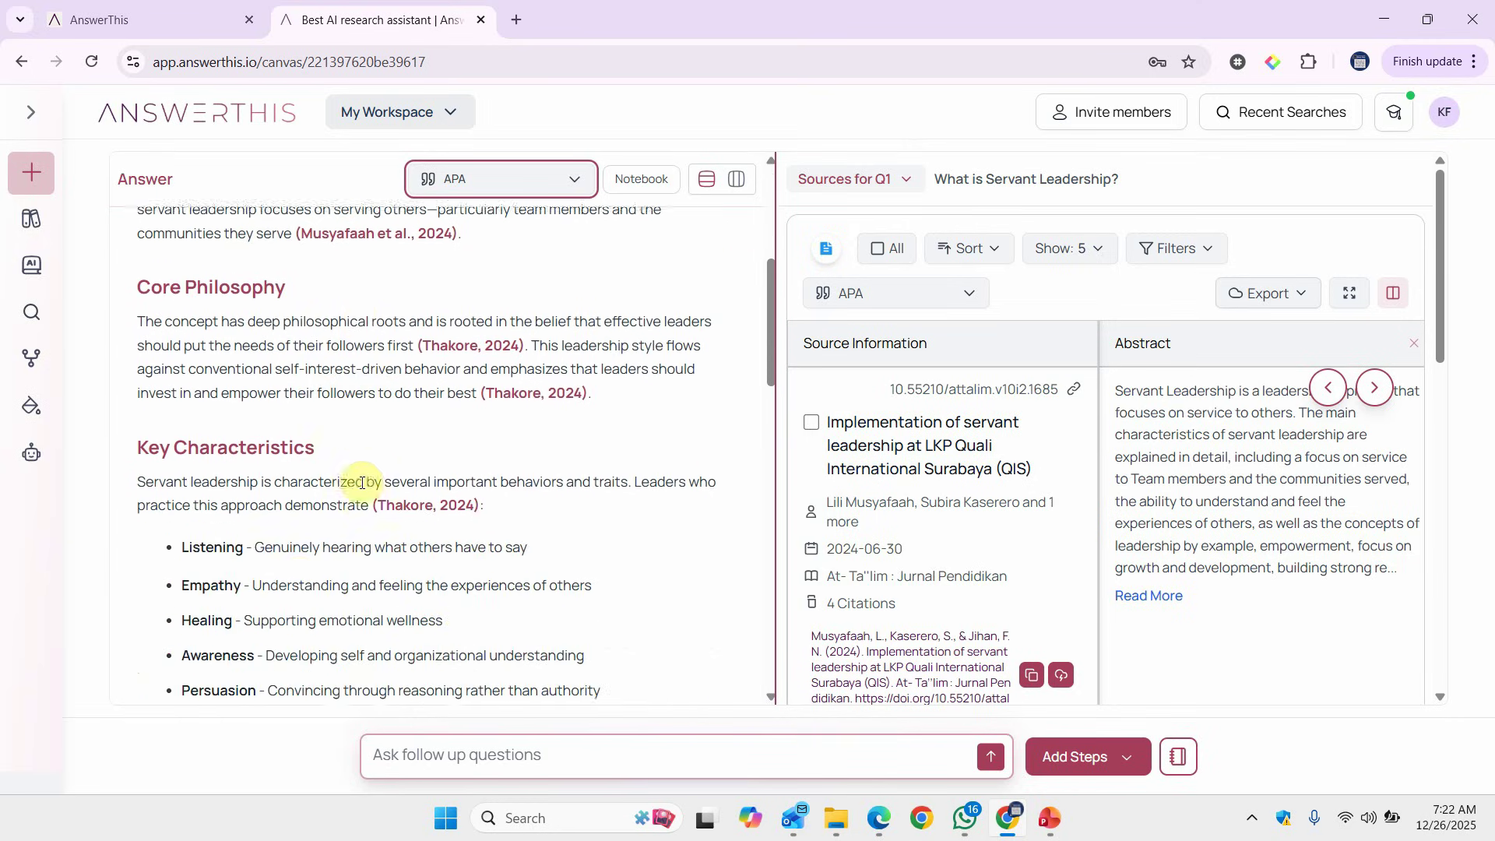
{"action": "scroll", "coordinate": [295, 564], "scroll_direction": "down", "scroll_amount": 2}
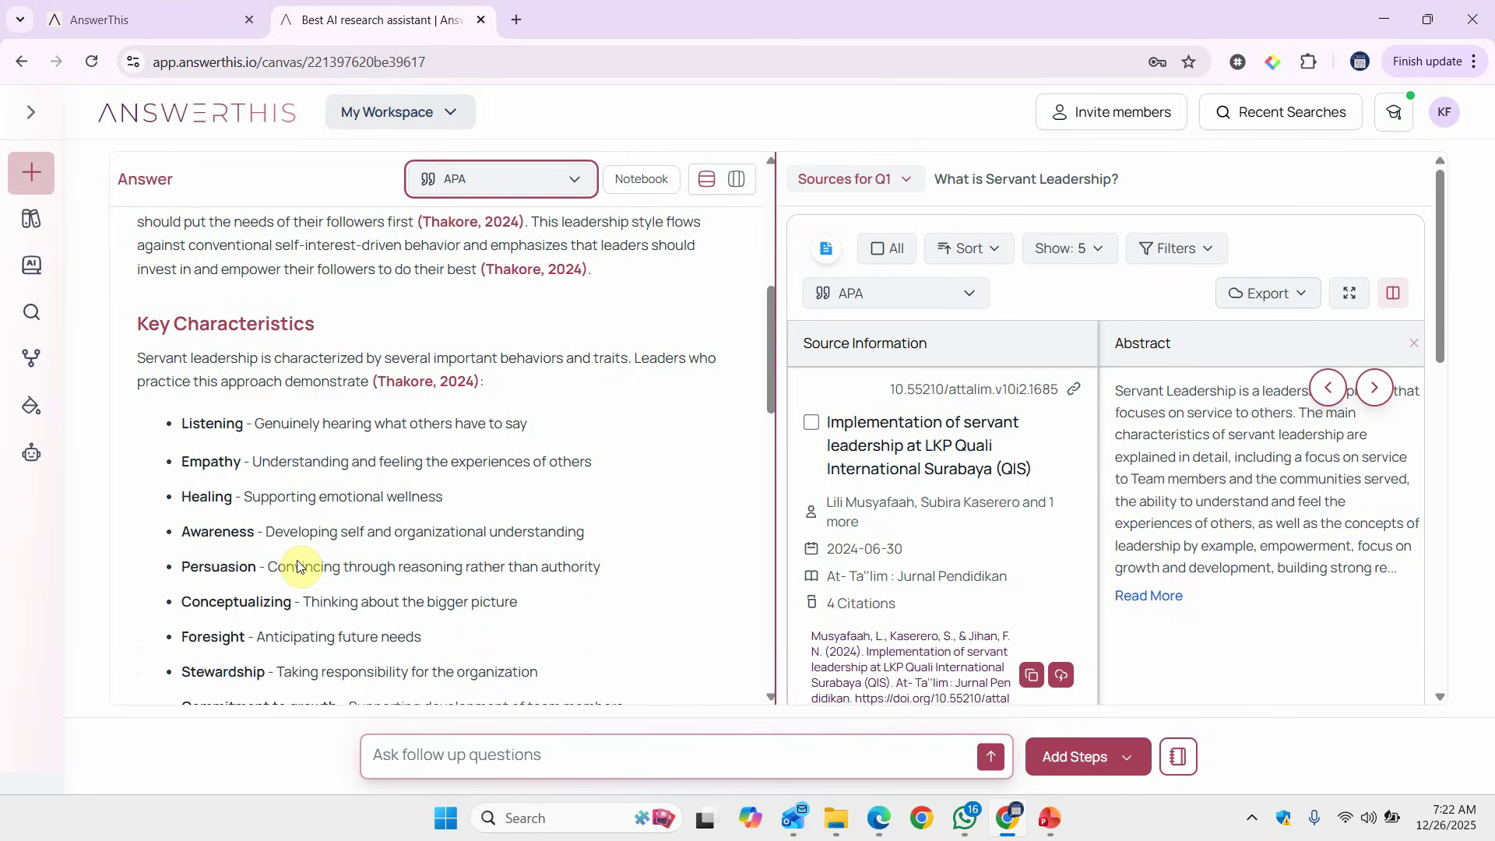
{"action": "scroll", "coordinate": [299, 564], "scroll_direction": "down", "scroll_amount": 4}
{"action": "scroll", "coordinate": [299, 562], "scroll_direction": "down", "scroll_amount": 3}
{"action": "scroll", "coordinate": [298, 561], "scroll_direction": "down", "scroll_amount": 5}
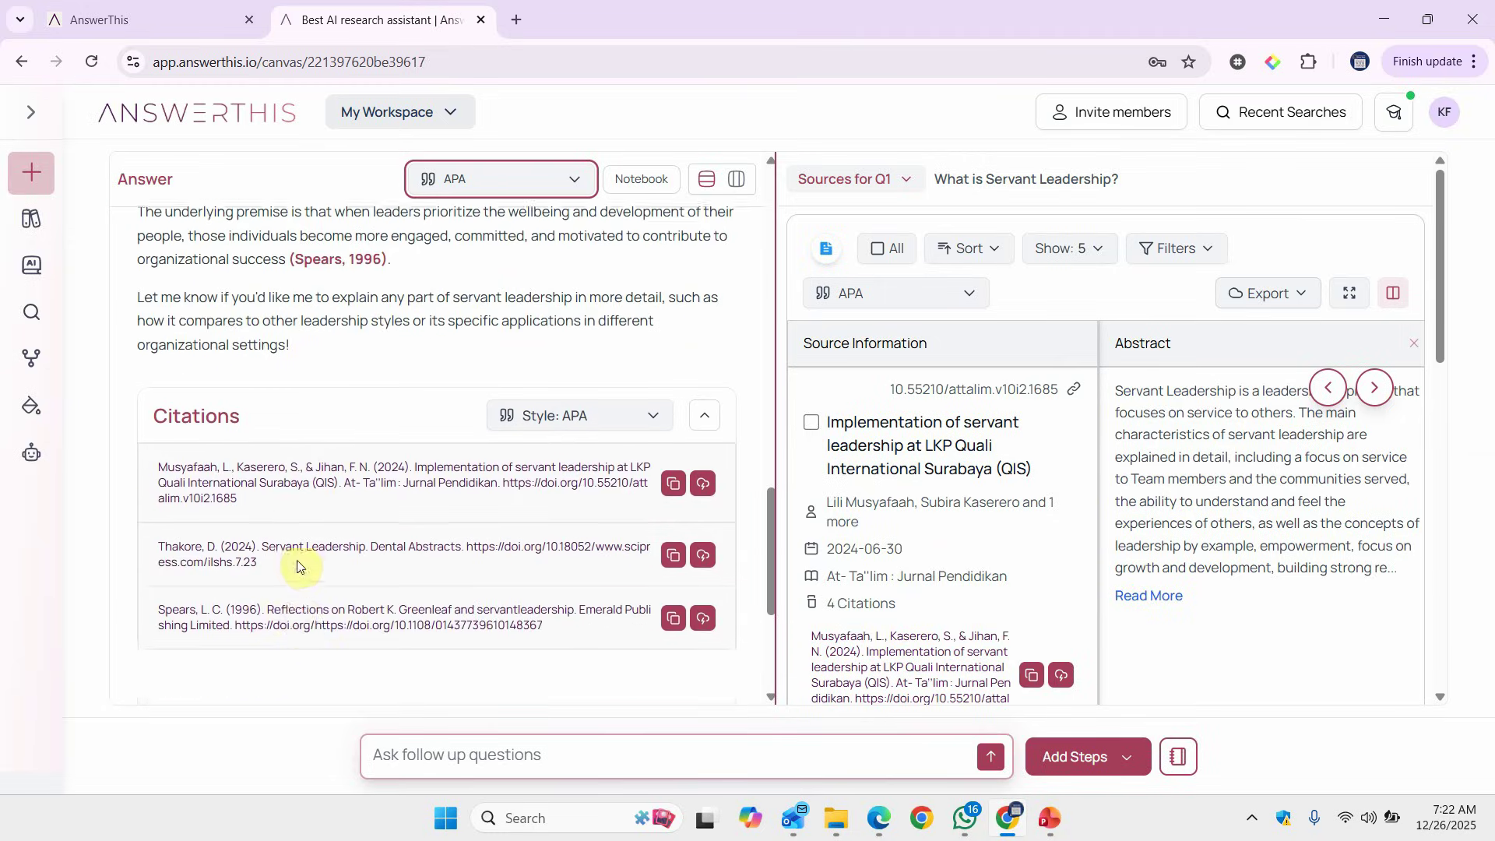
{"action": "scroll", "coordinate": [298, 564], "scroll_direction": "up", "scroll_amount": 15}
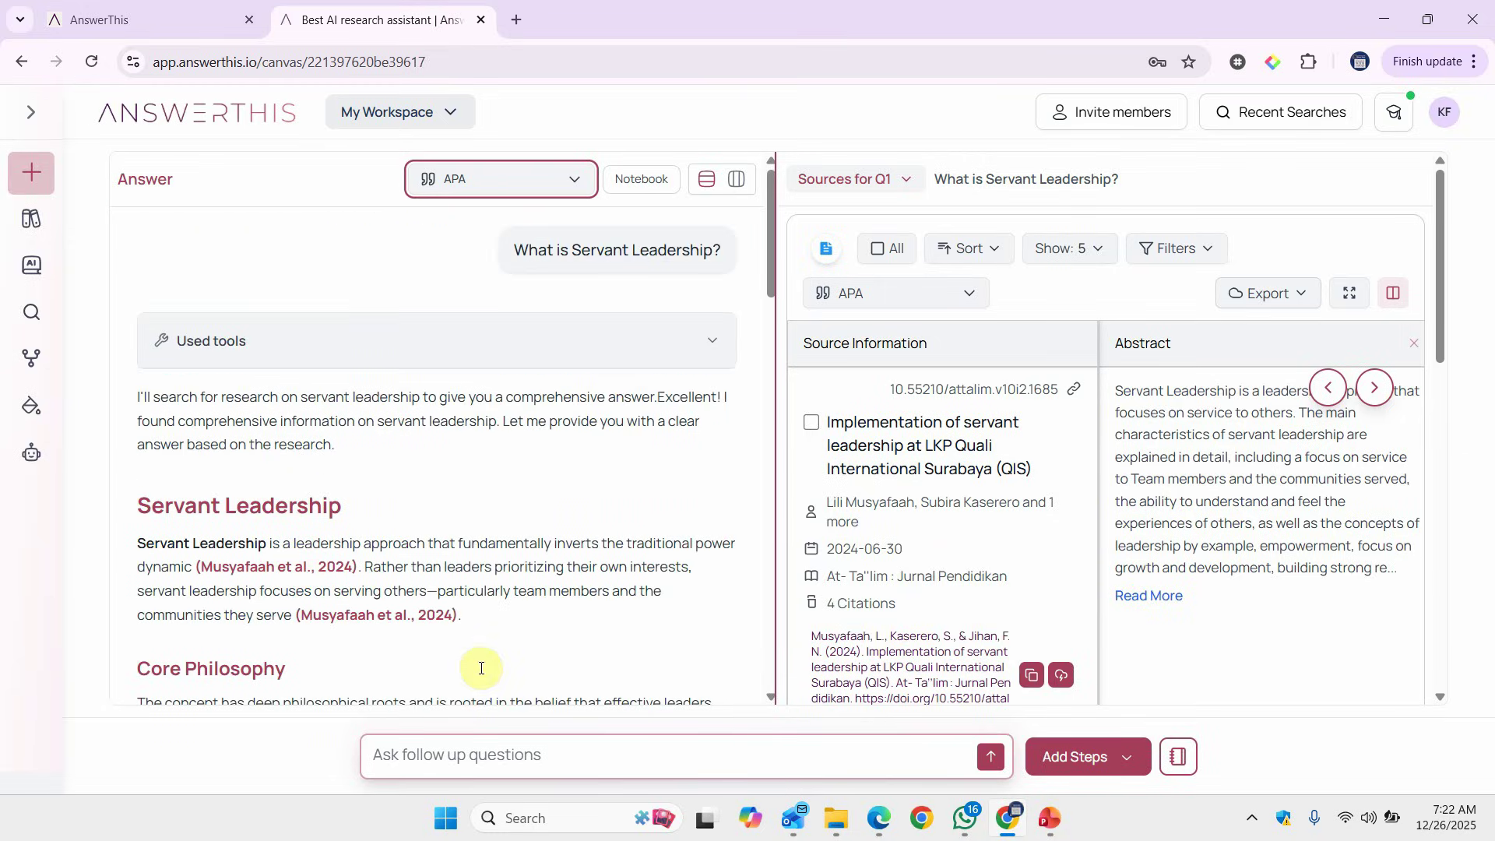
Ask the follow-up 'Why is Servant Leadership Important?' and review its APA-cited answer
{"action": "left_click", "coordinate": [511, 757]}
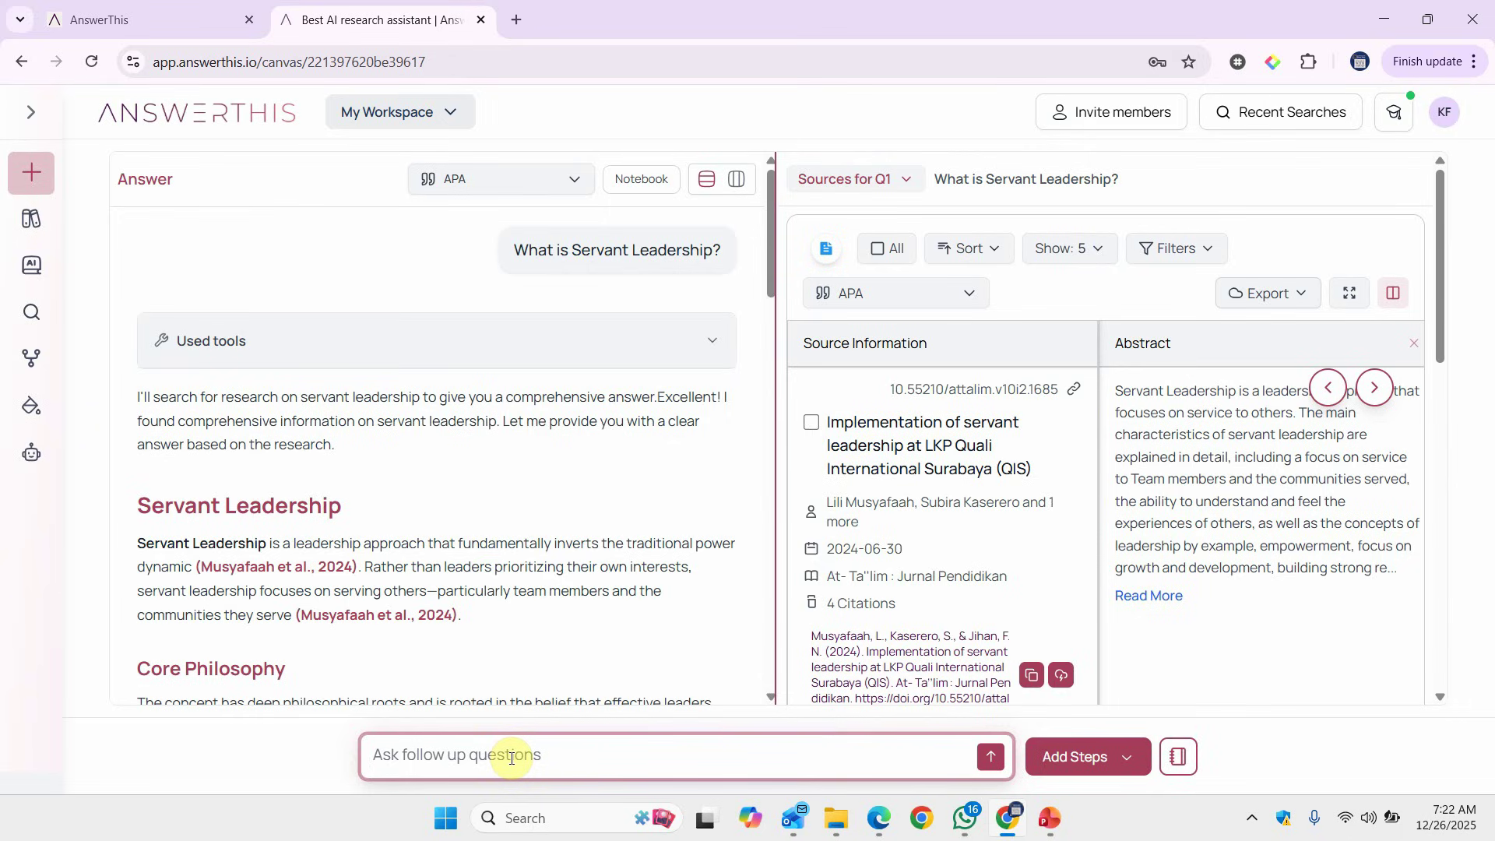
{"action": "type", "text": "Why is"}
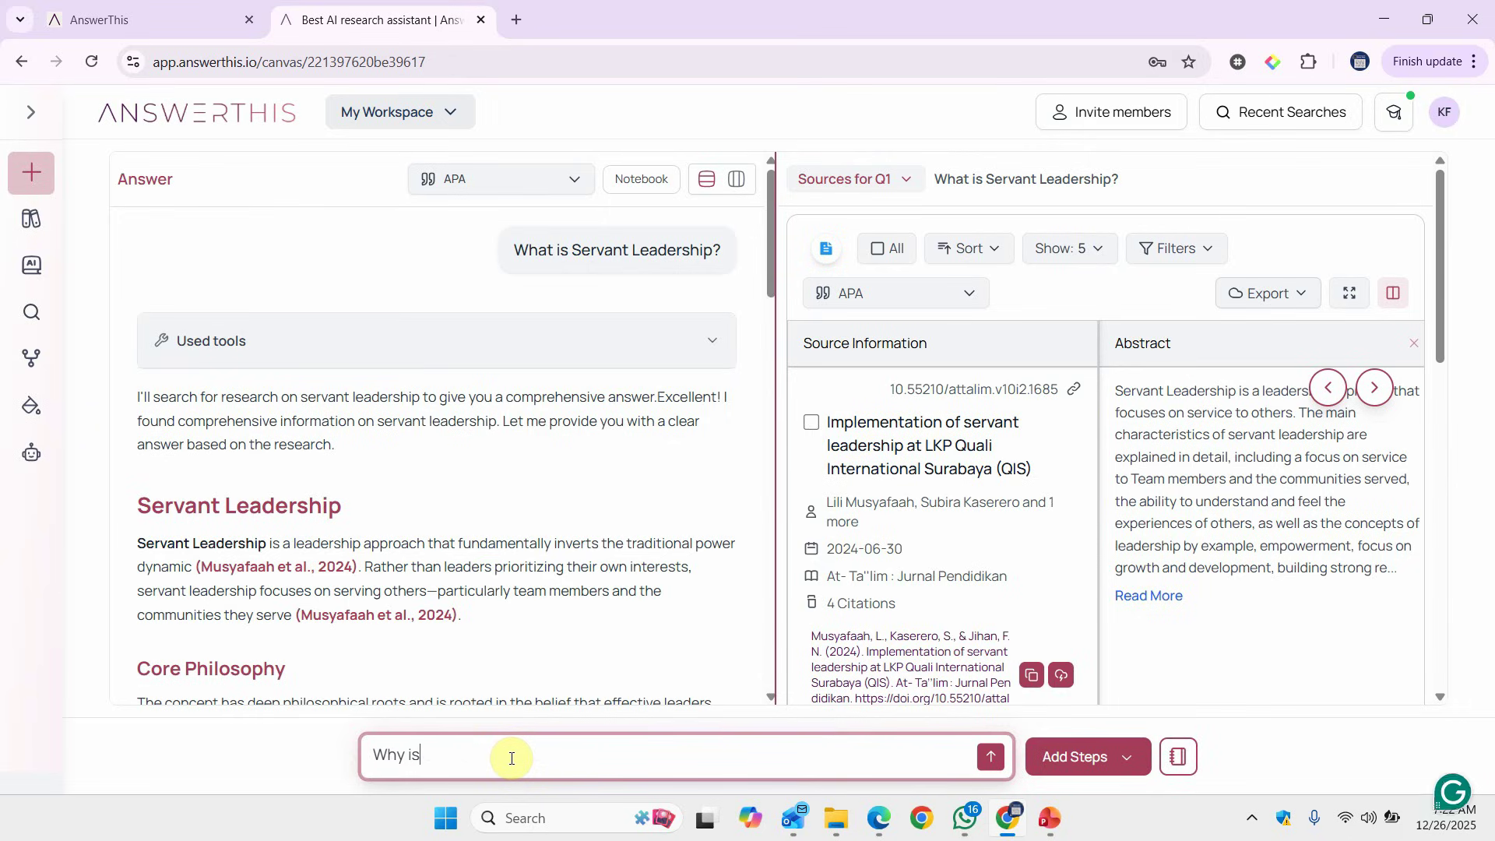
{"action": "type", "text": " Servant Leadership Important?"}
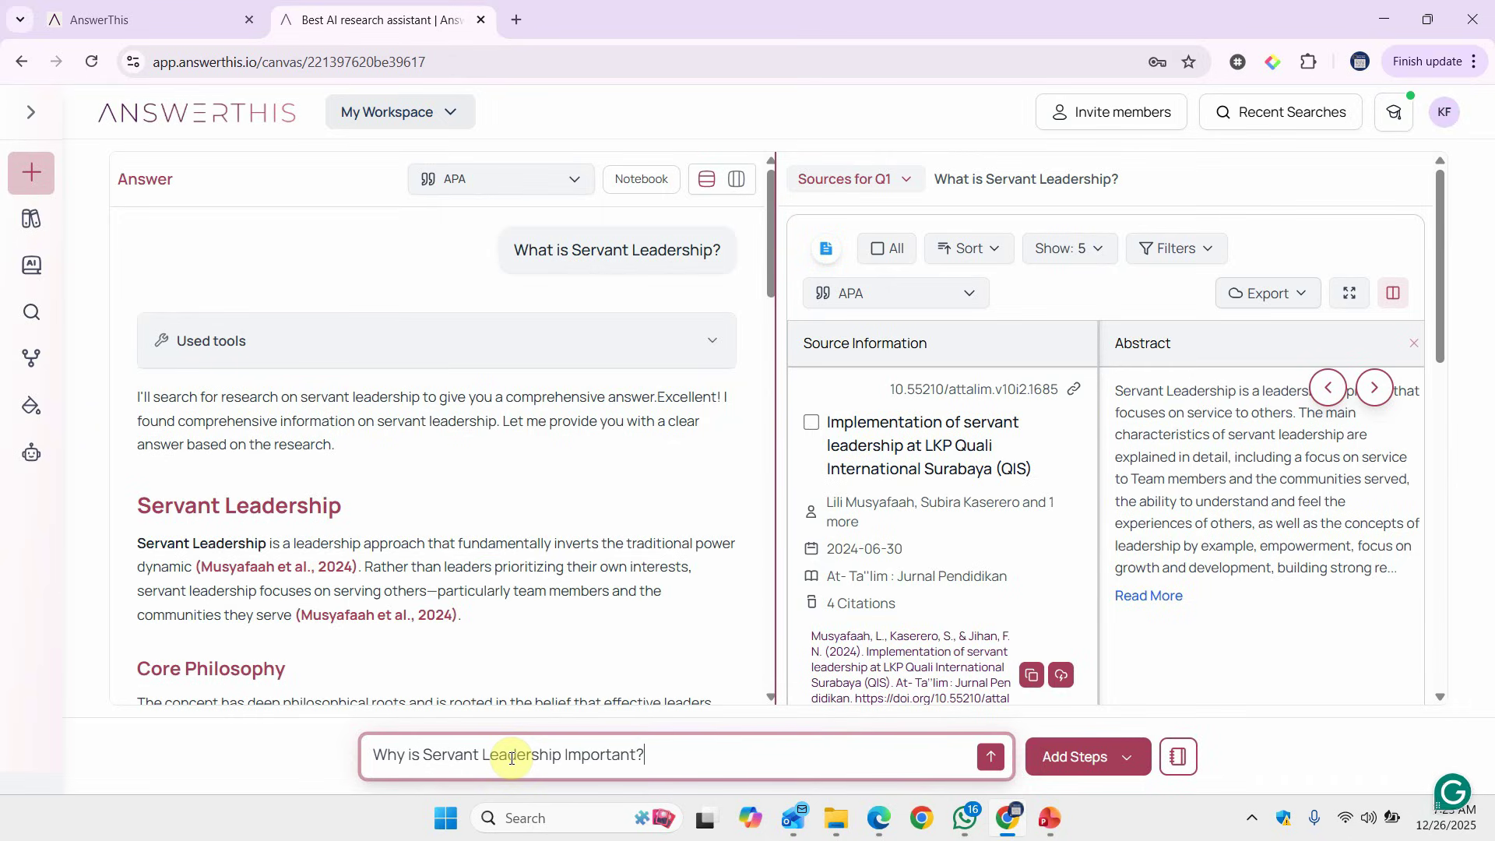
{"action": "left_click", "coordinate": [992, 758]}
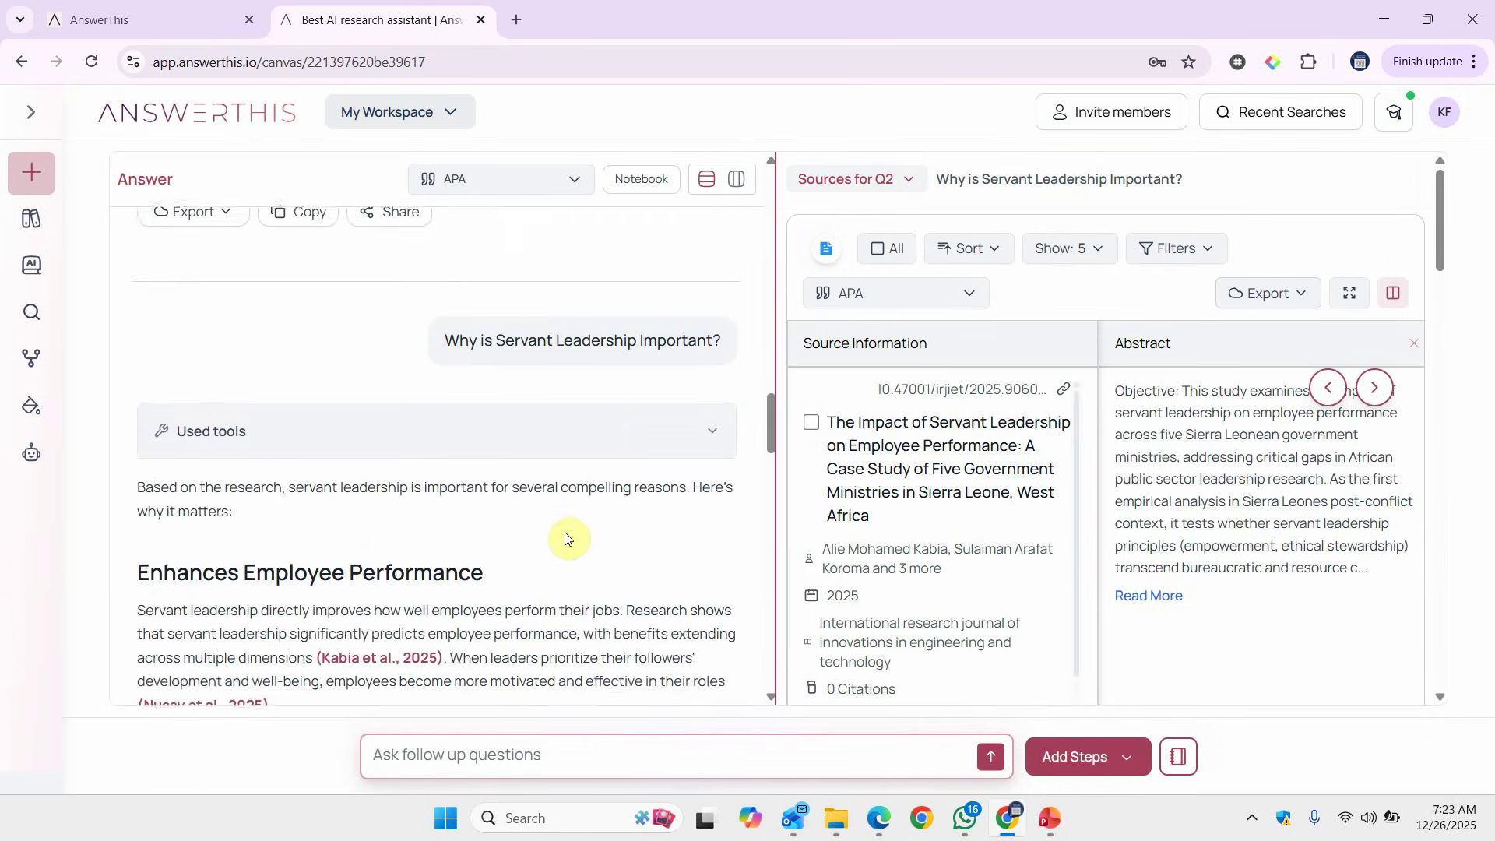
{"action": "scroll", "coordinate": [565, 535], "scroll_direction": "down", "scroll_amount": 7}
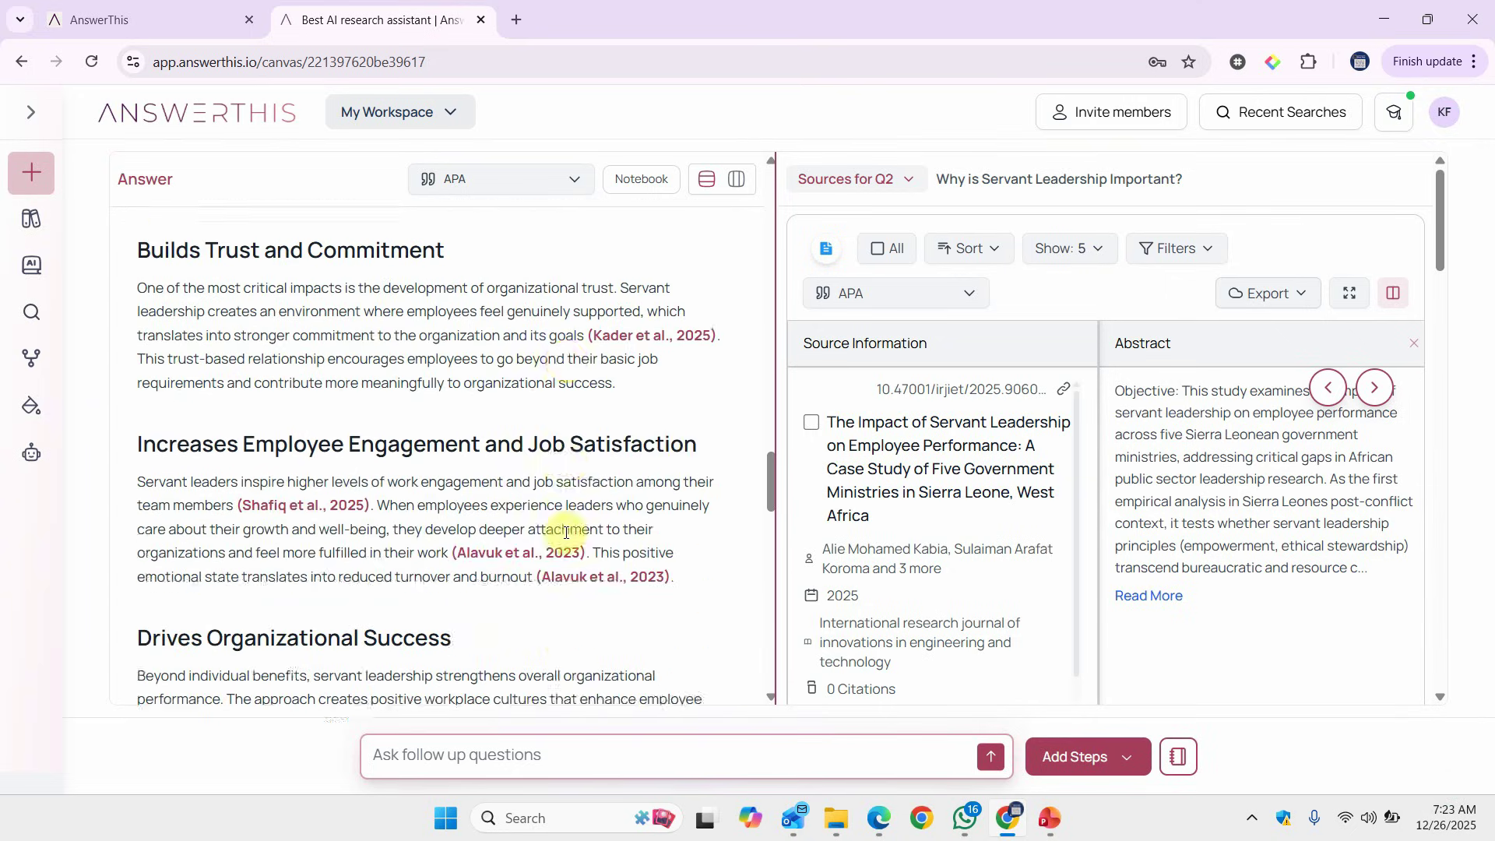
{"action": "scroll", "coordinate": [566, 537], "scroll_direction": "down", "scroll_amount": 5}
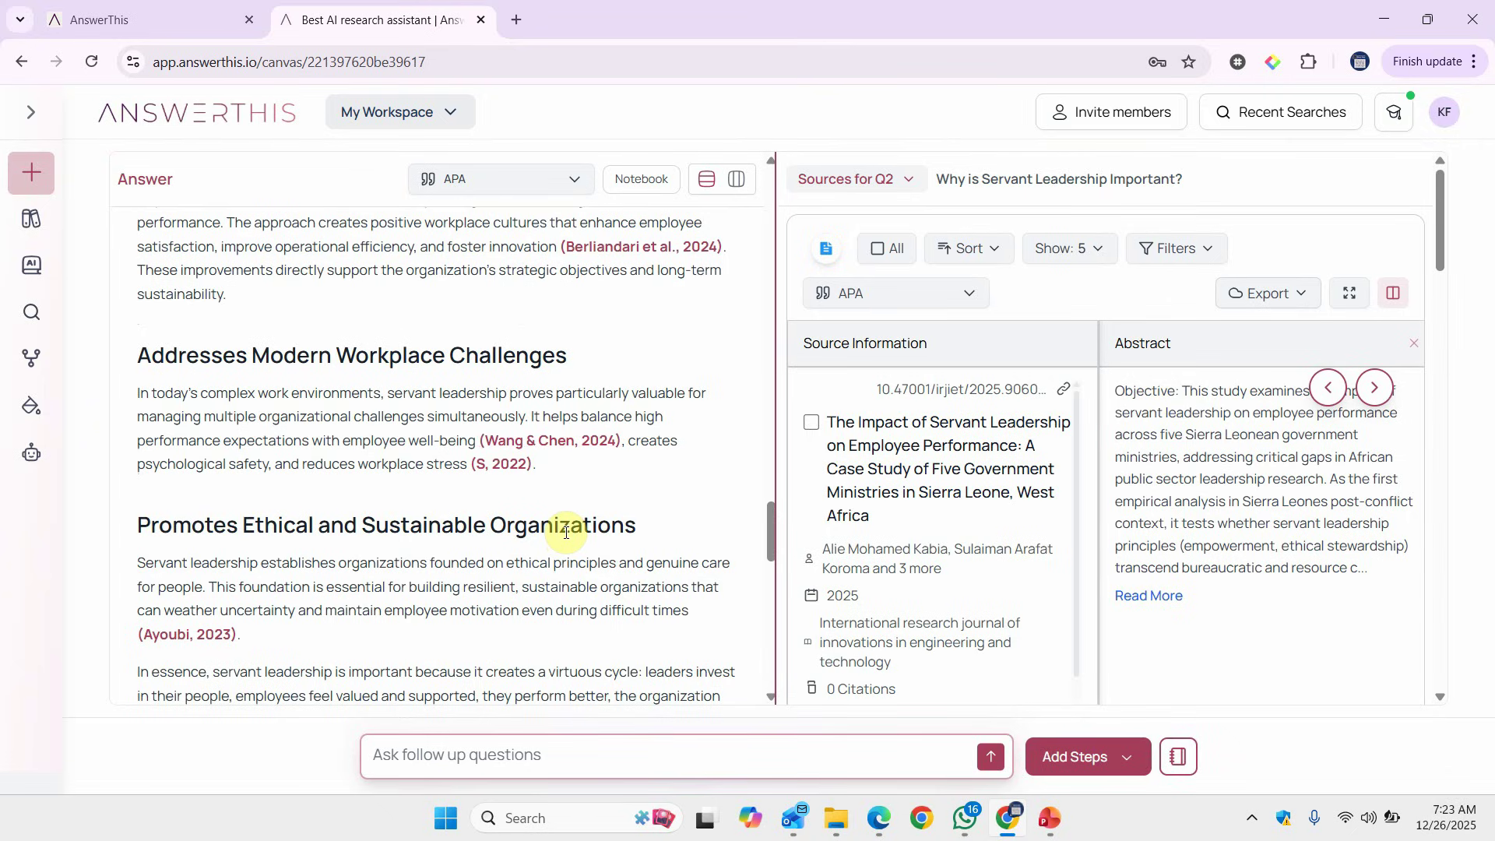
{"action": "scroll", "coordinate": [566, 531], "scroll_direction": "down", "scroll_amount": 7}
{"action": "scroll", "coordinate": [566, 532], "scroll_direction": "up", "scroll_amount": 2}
{"action": "scroll", "coordinate": [566, 531], "scroll_direction": "up", "scroll_amount": 10}
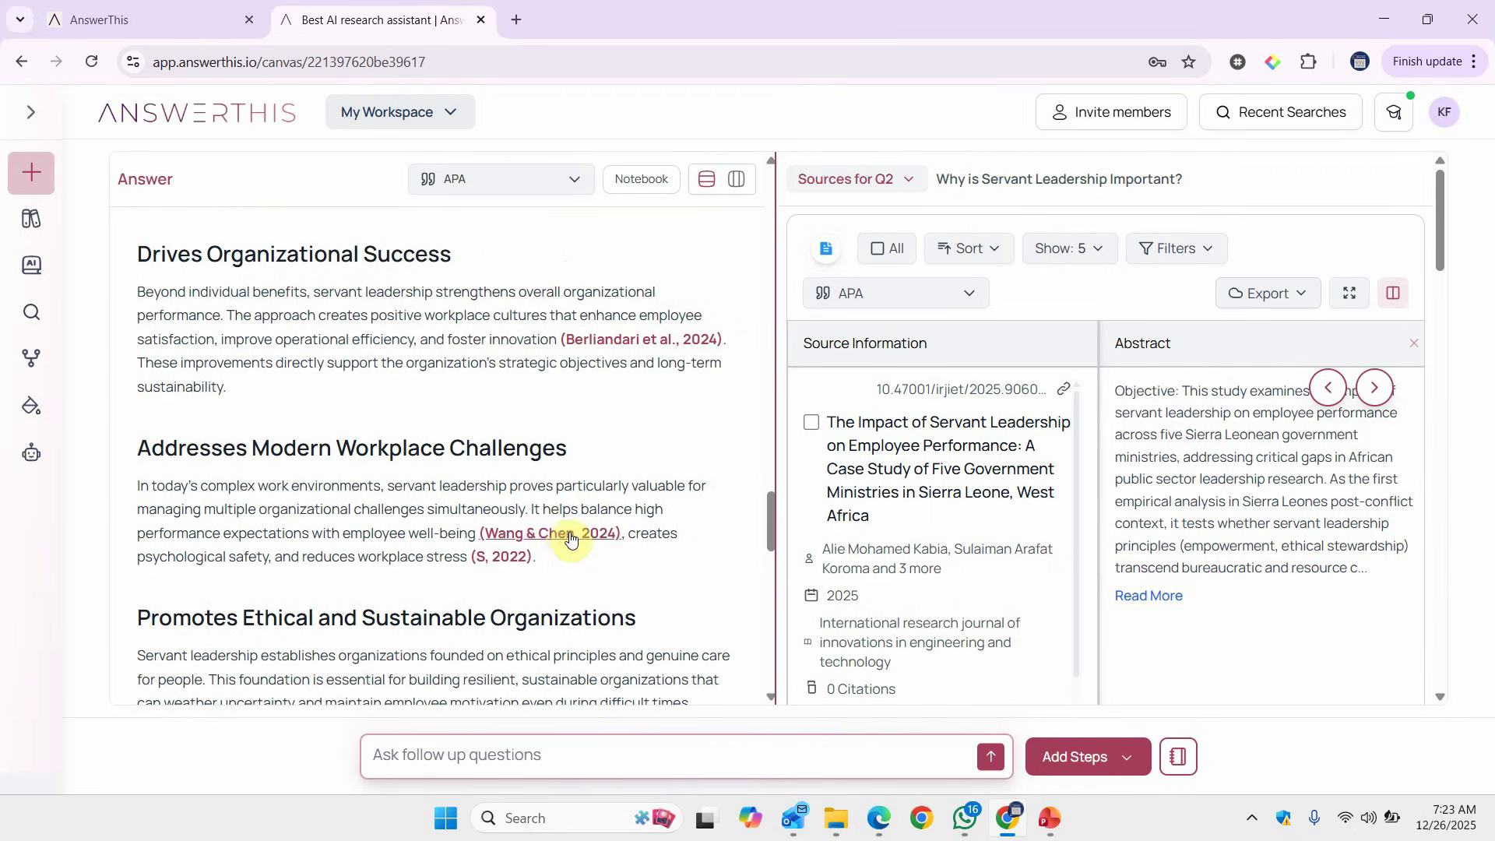
{"action": "left_click", "coordinate": [560, 755]}
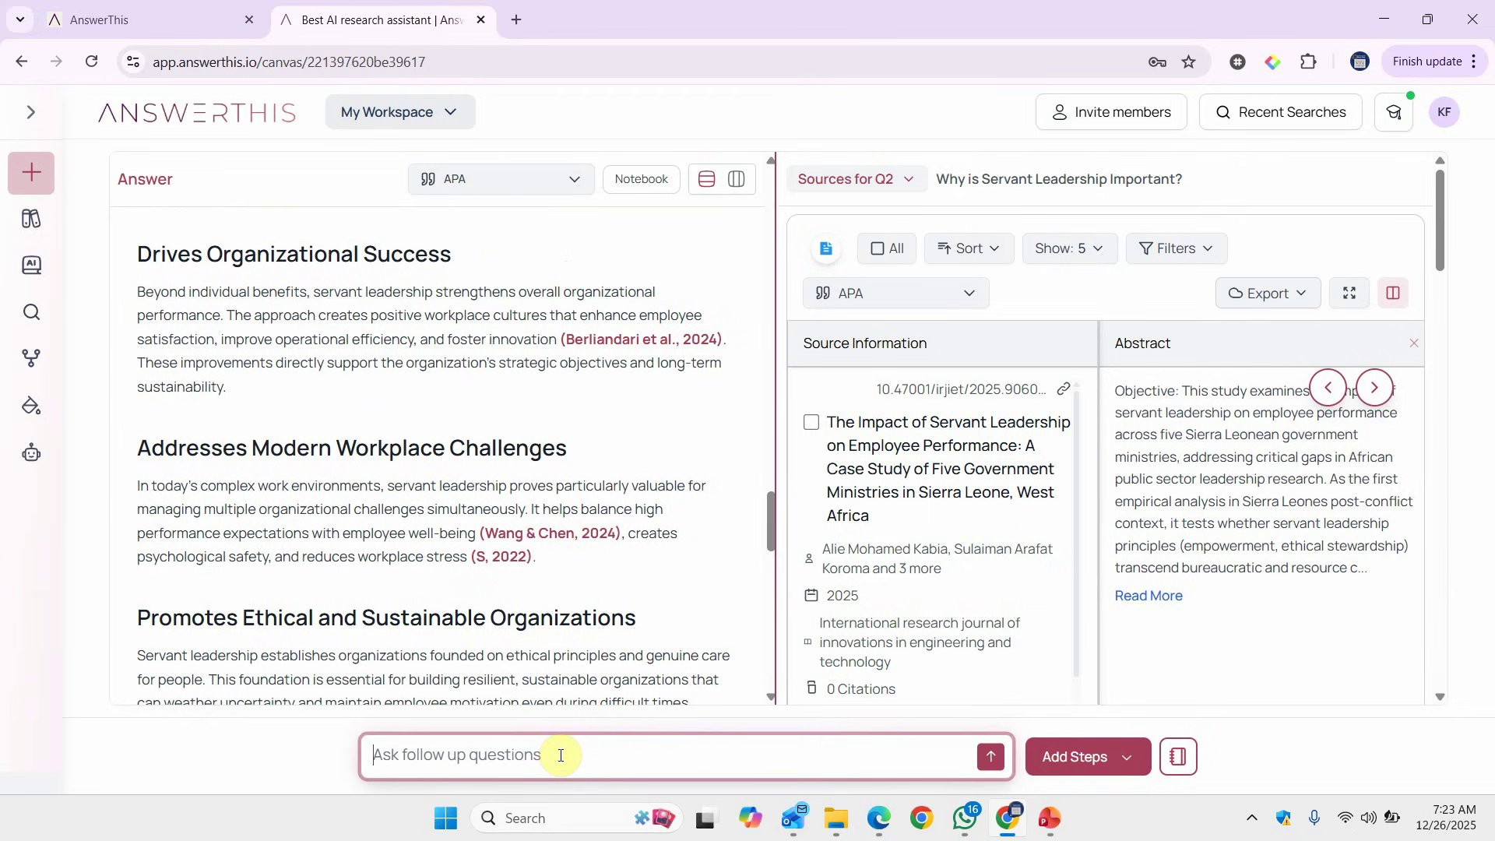
Ask 'Provide different definitions of Servant Leadership?', read the answer, then return to the slides
{"action": "type", "text": "Prov"}
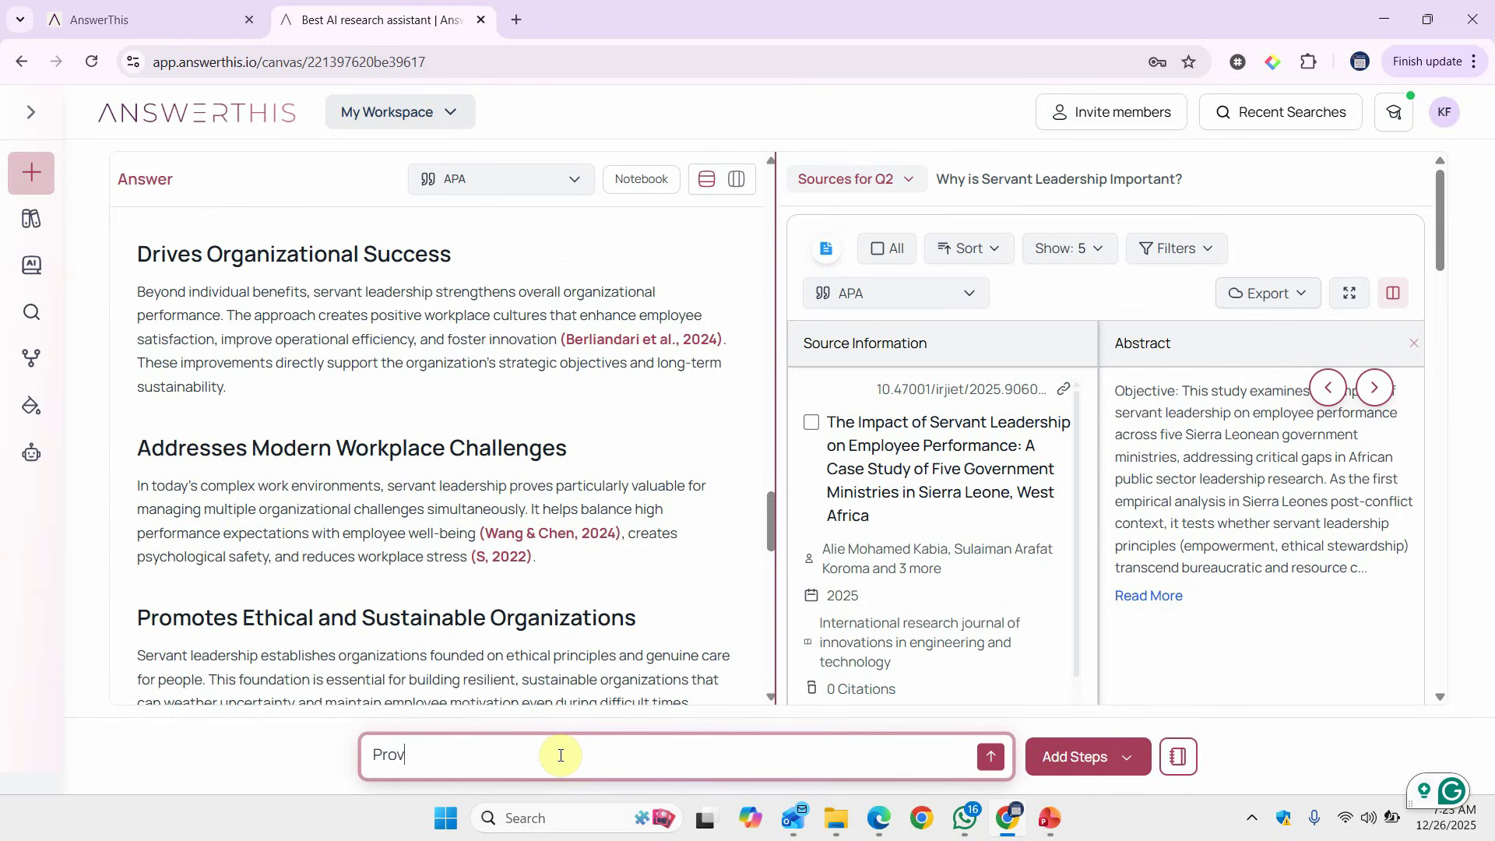
{"action": "type", "text": "ide different definitions of "}
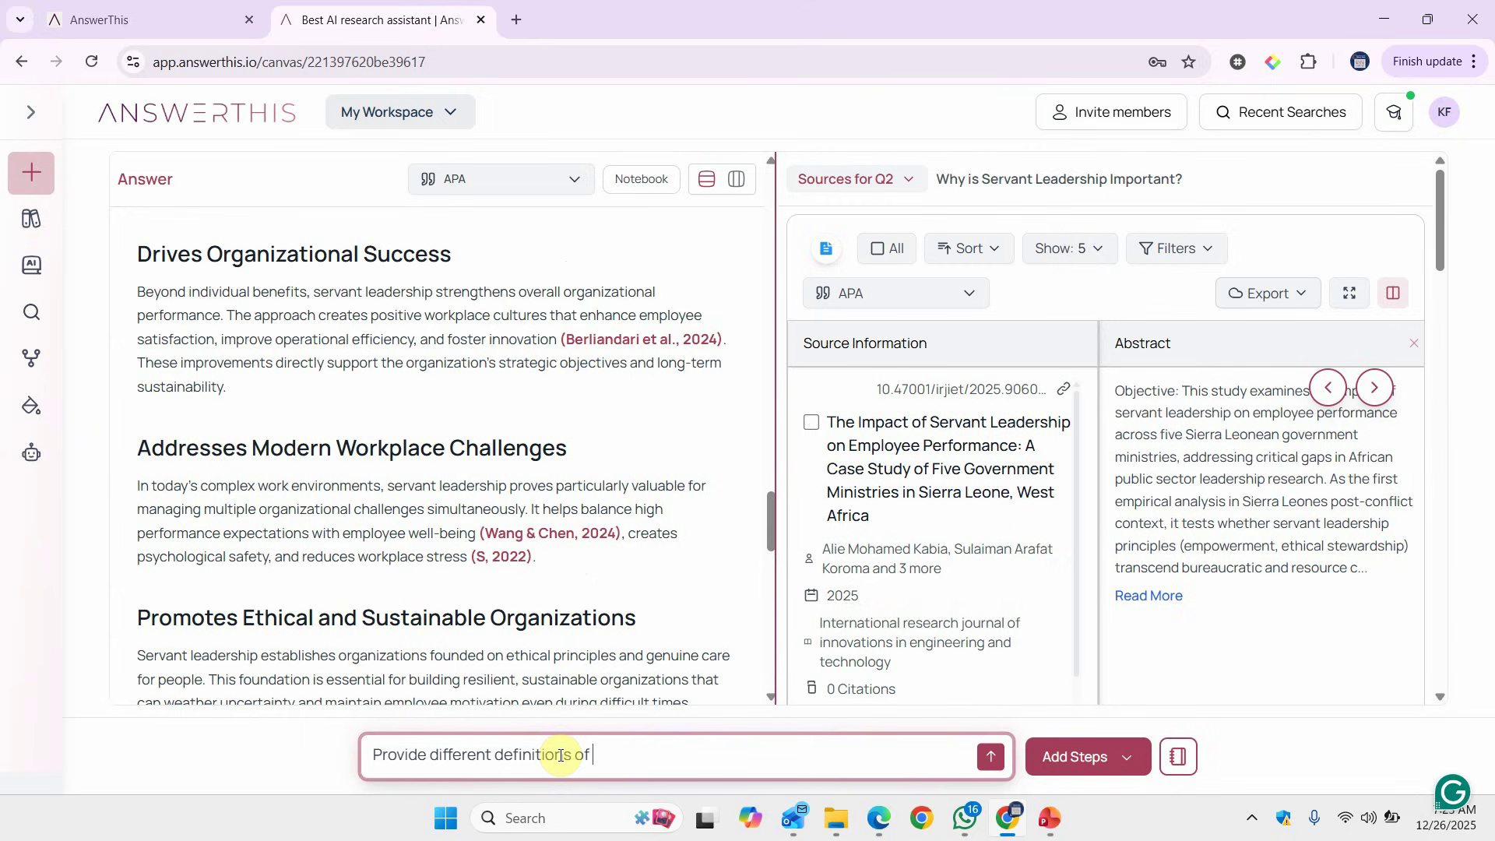
{"action": "type", "text": "Servant Leadership?"}
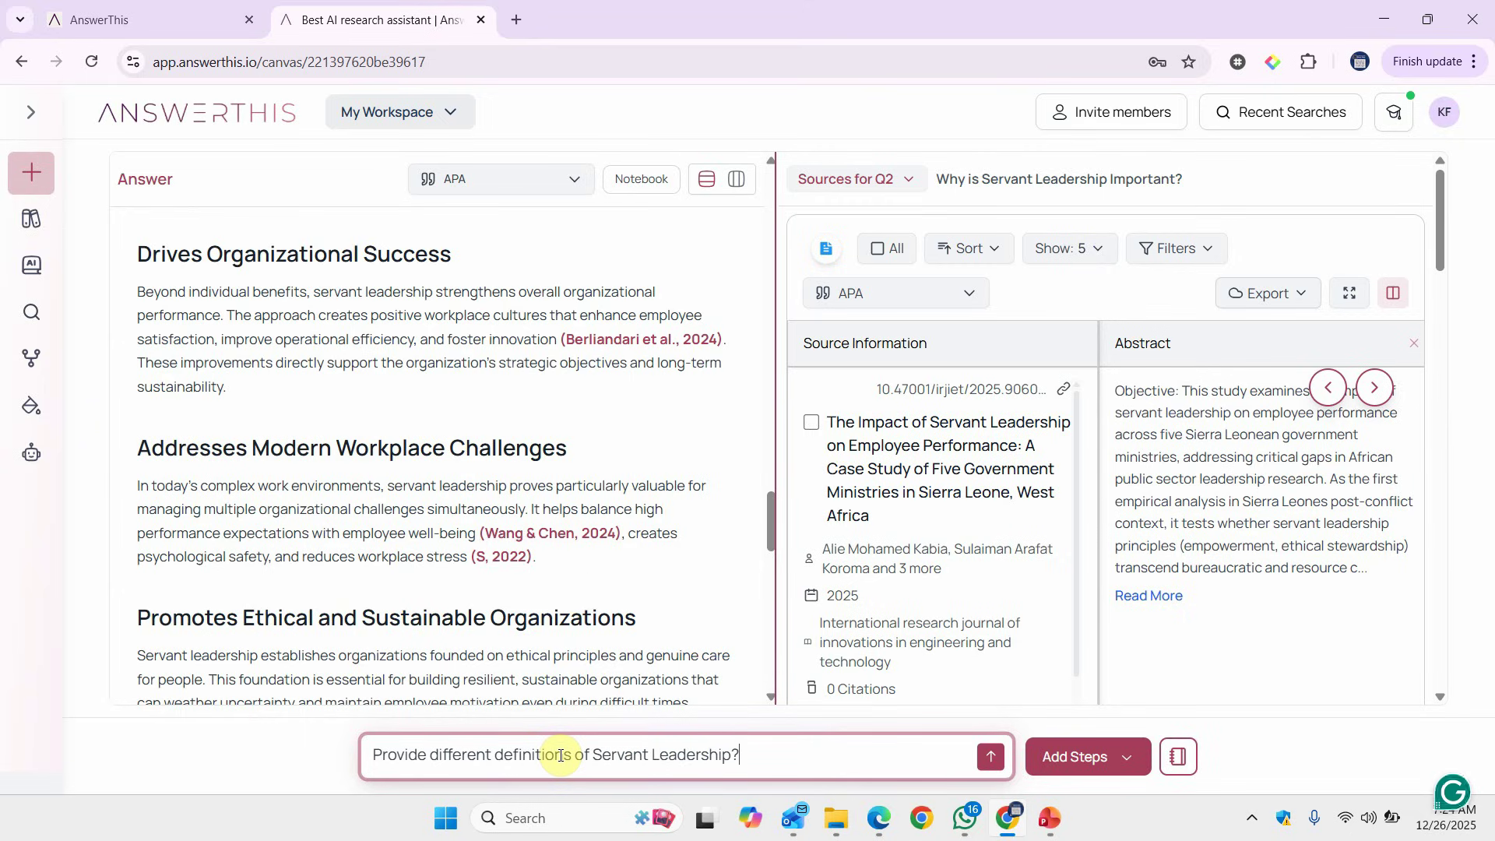
{"action": "key", "text": "Return"}
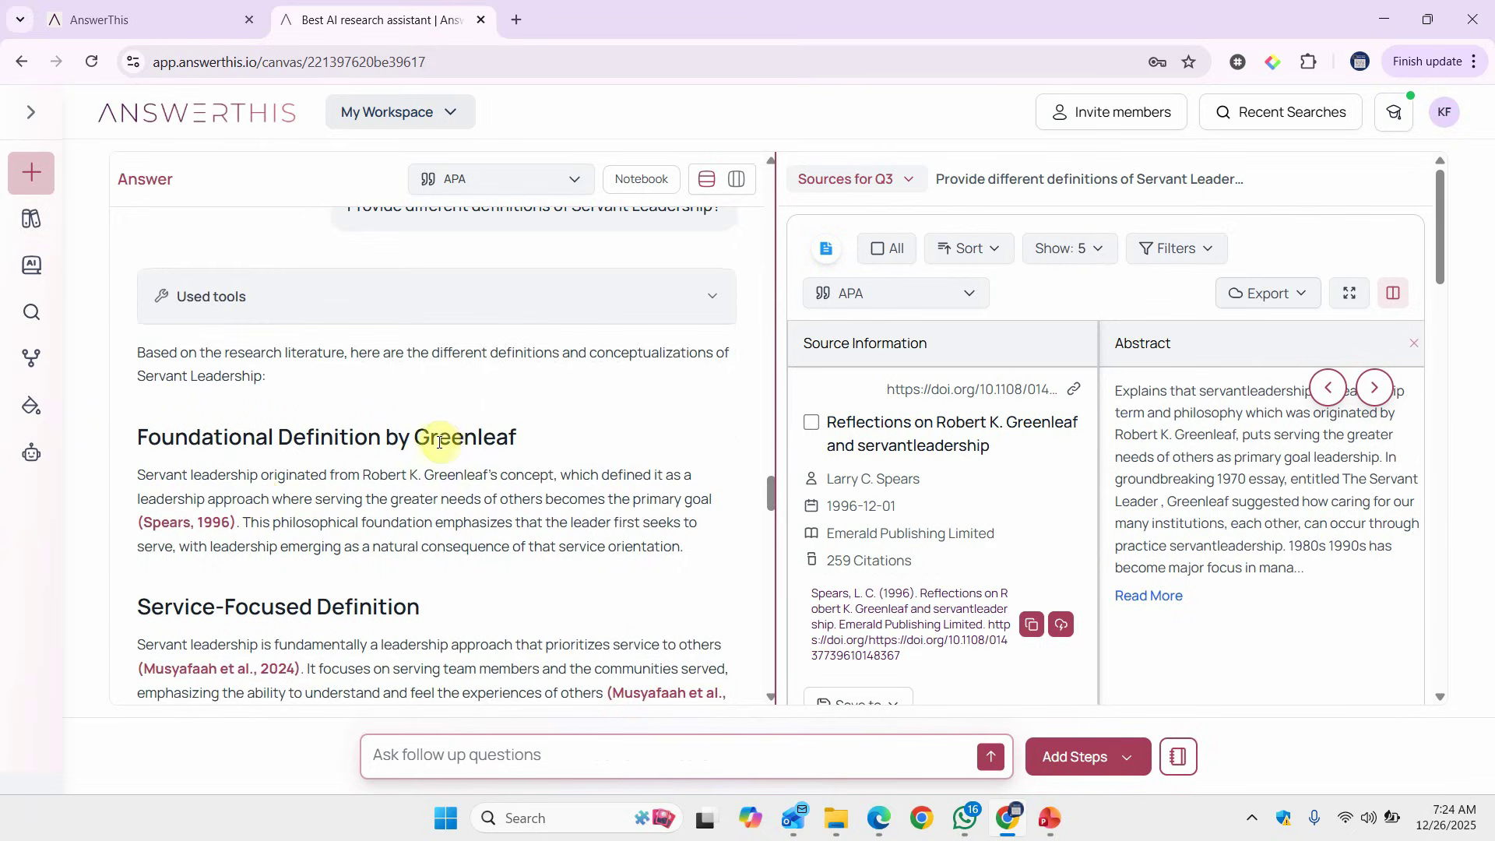
{"action": "scroll", "coordinate": [442, 441], "scroll_direction": "down", "scroll_amount": 3}
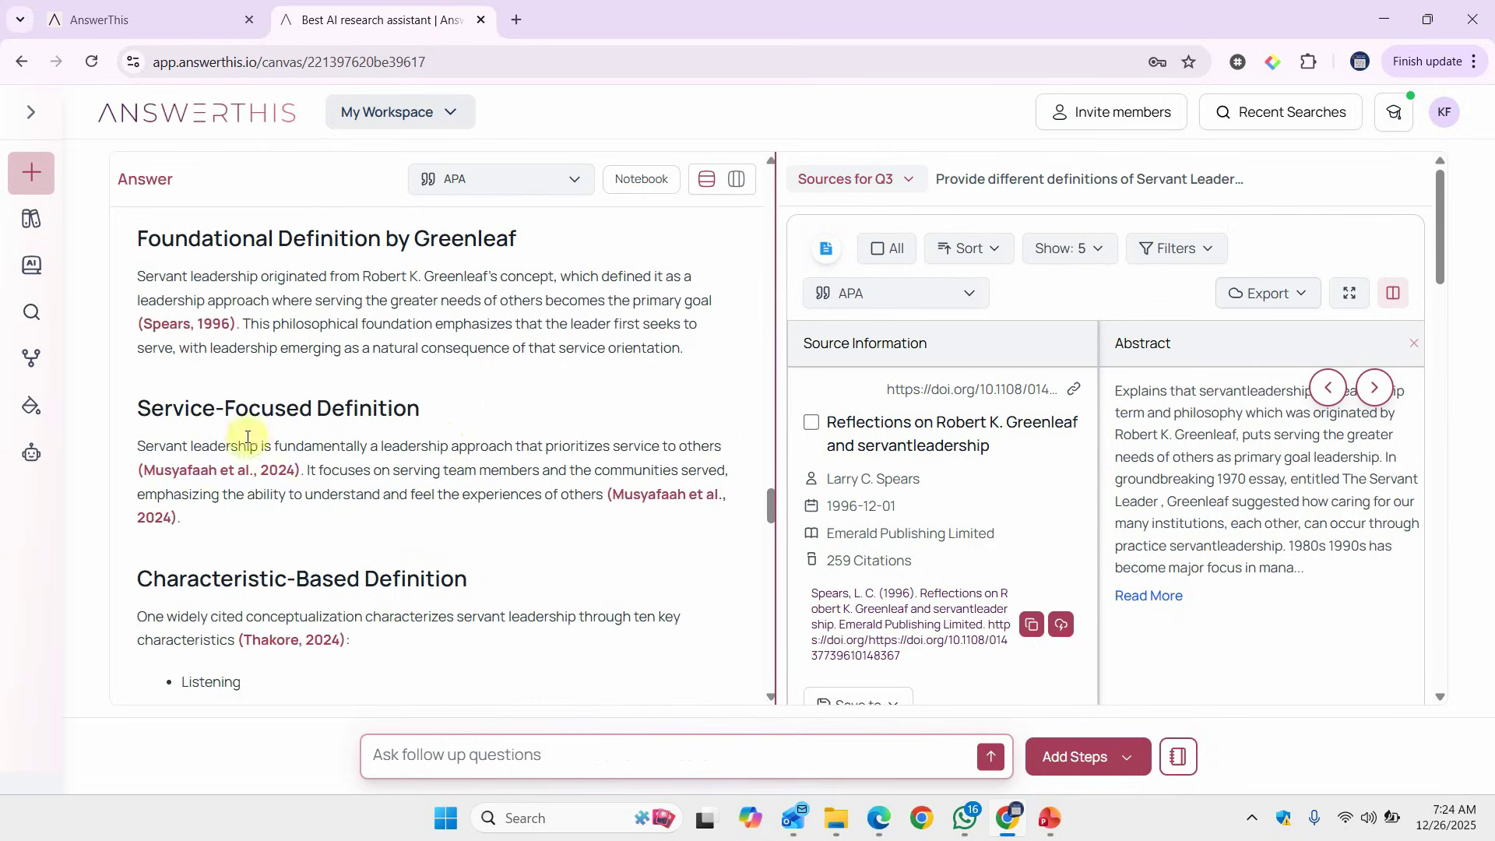
{"action": "scroll", "coordinate": [369, 421], "scroll_direction": "down", "scroll_amount": 3}
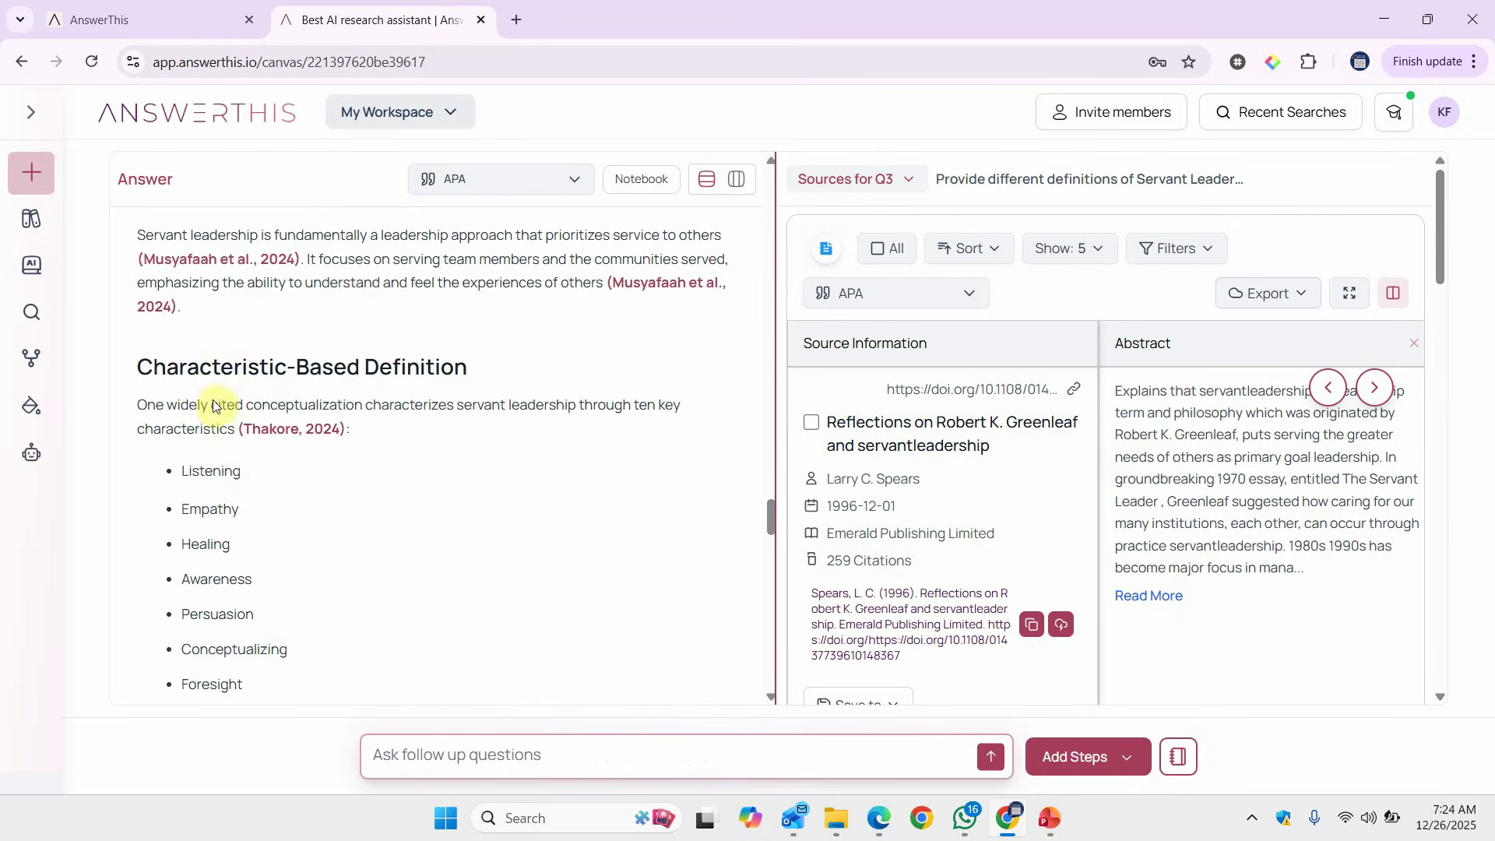
{"action": "scroll", "coordinate": [399, 369], "scroll_direction": "down", "scroll_amount": 8}
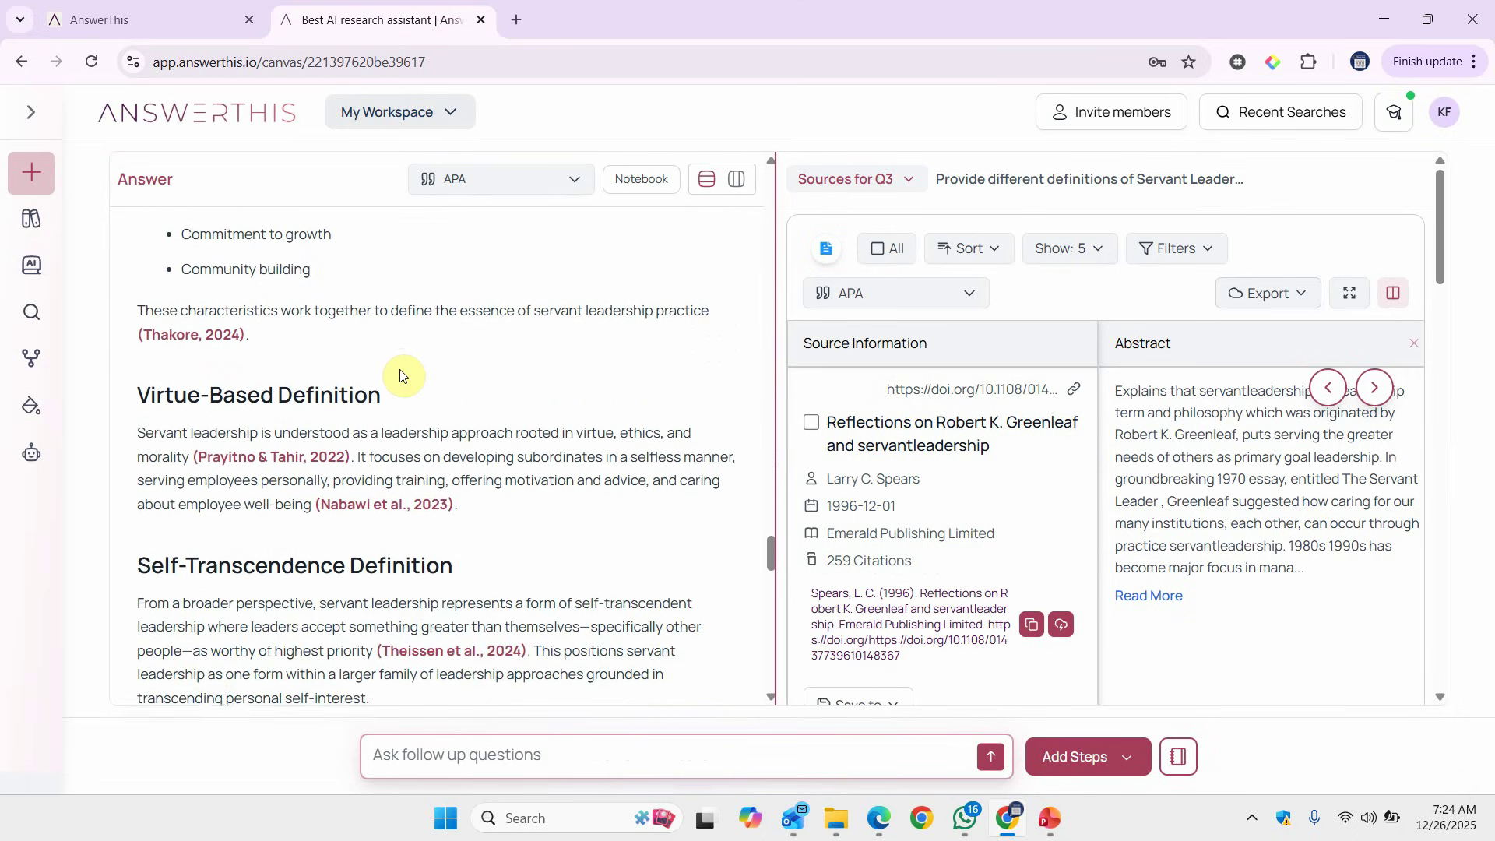
{"action": "scroll", "coordinate": [341, 397], "scroll_direction": "down", "scroll_amount": 4}
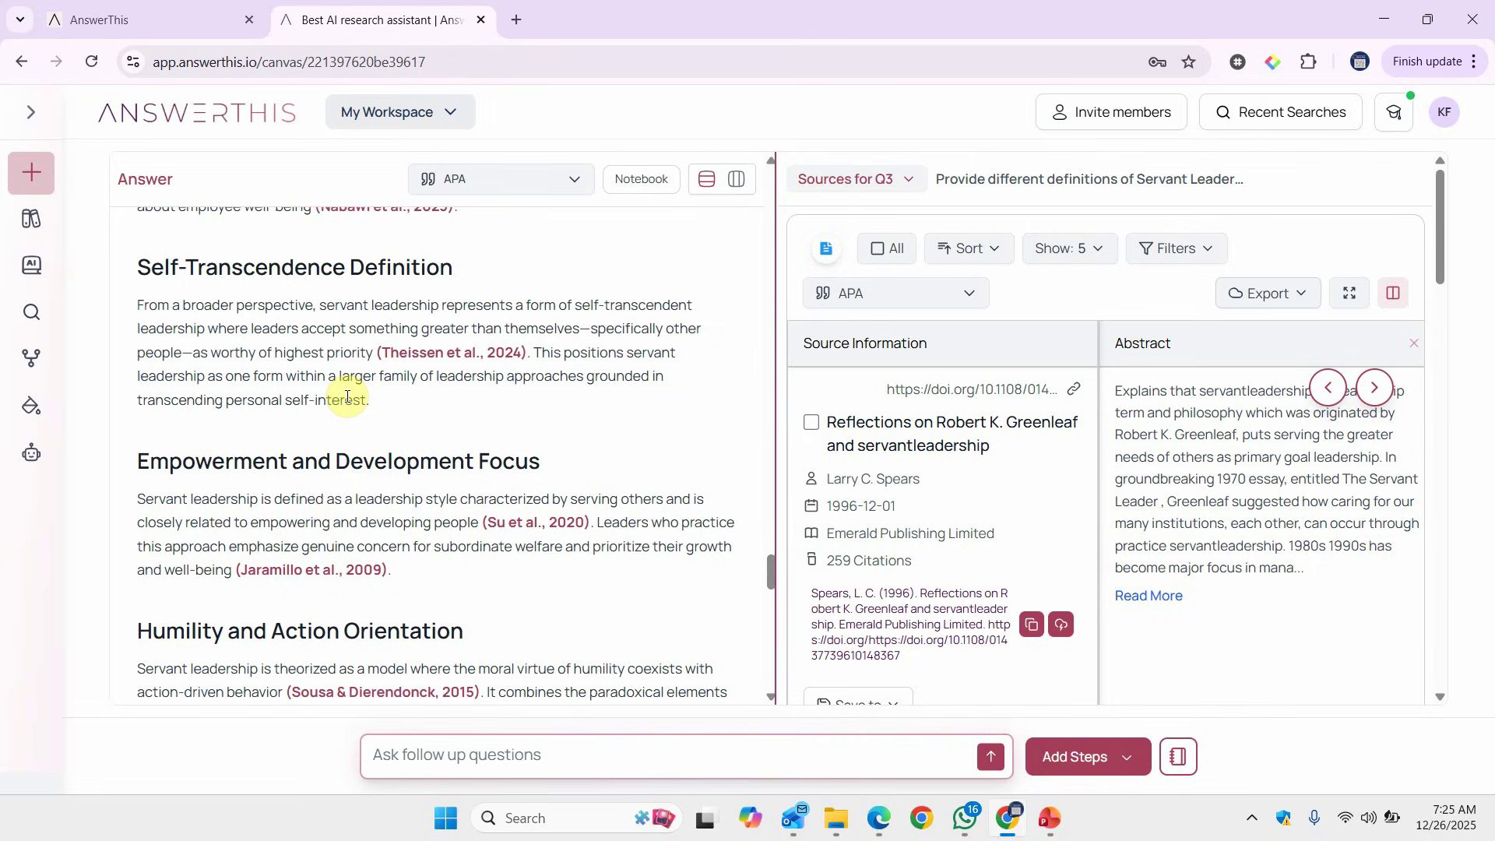
{"action": "scroll", "coordinate": [362, 322], "scroll_direction": "up", "scroll_amount": 5}
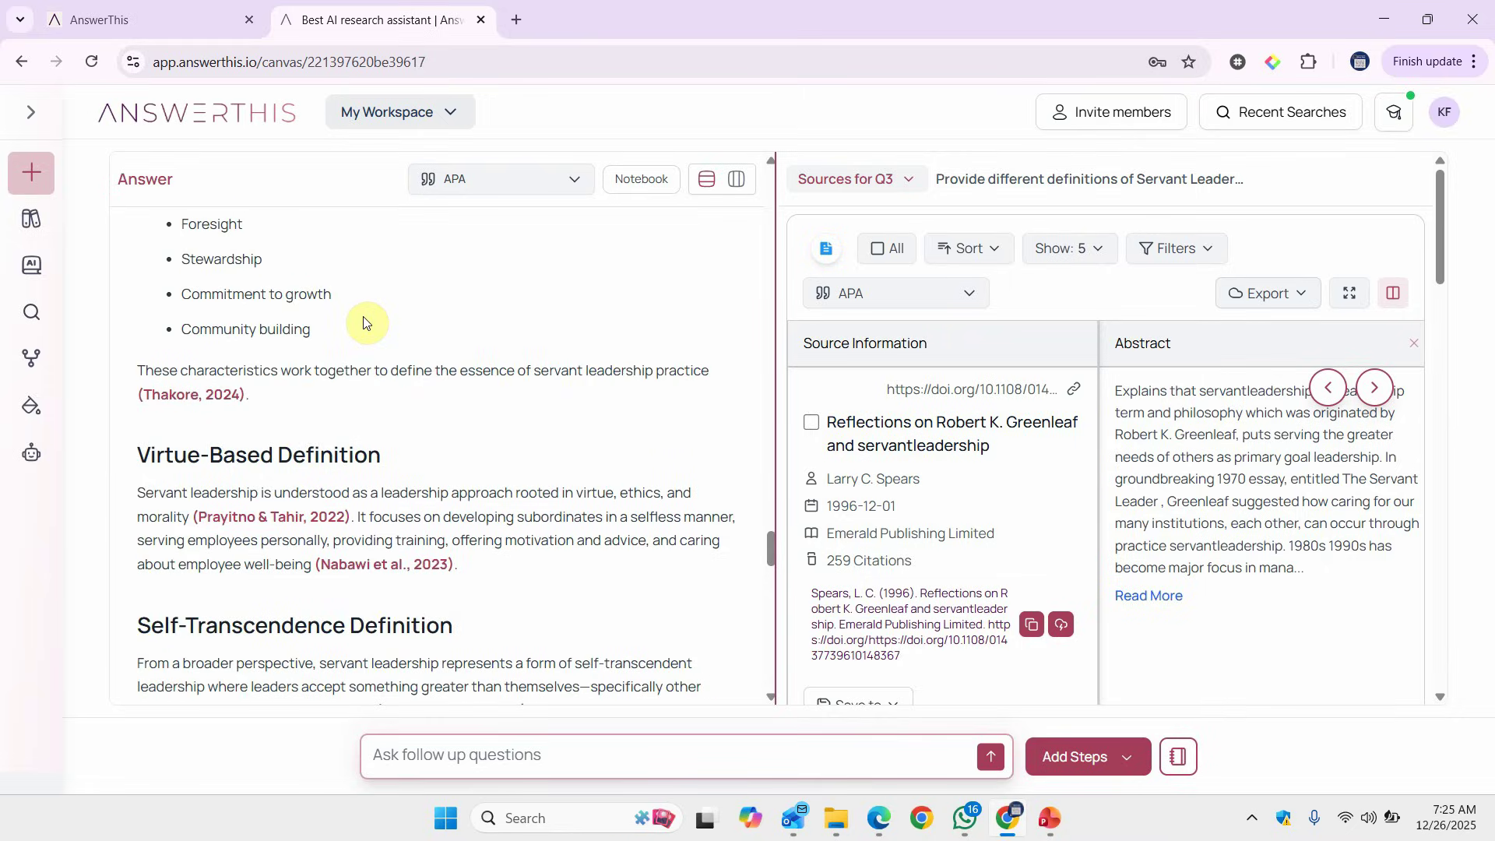
{"action": "scroll", "coordinate": [363, 323], "scroll_direction": "up", "scroll_amount": 5}
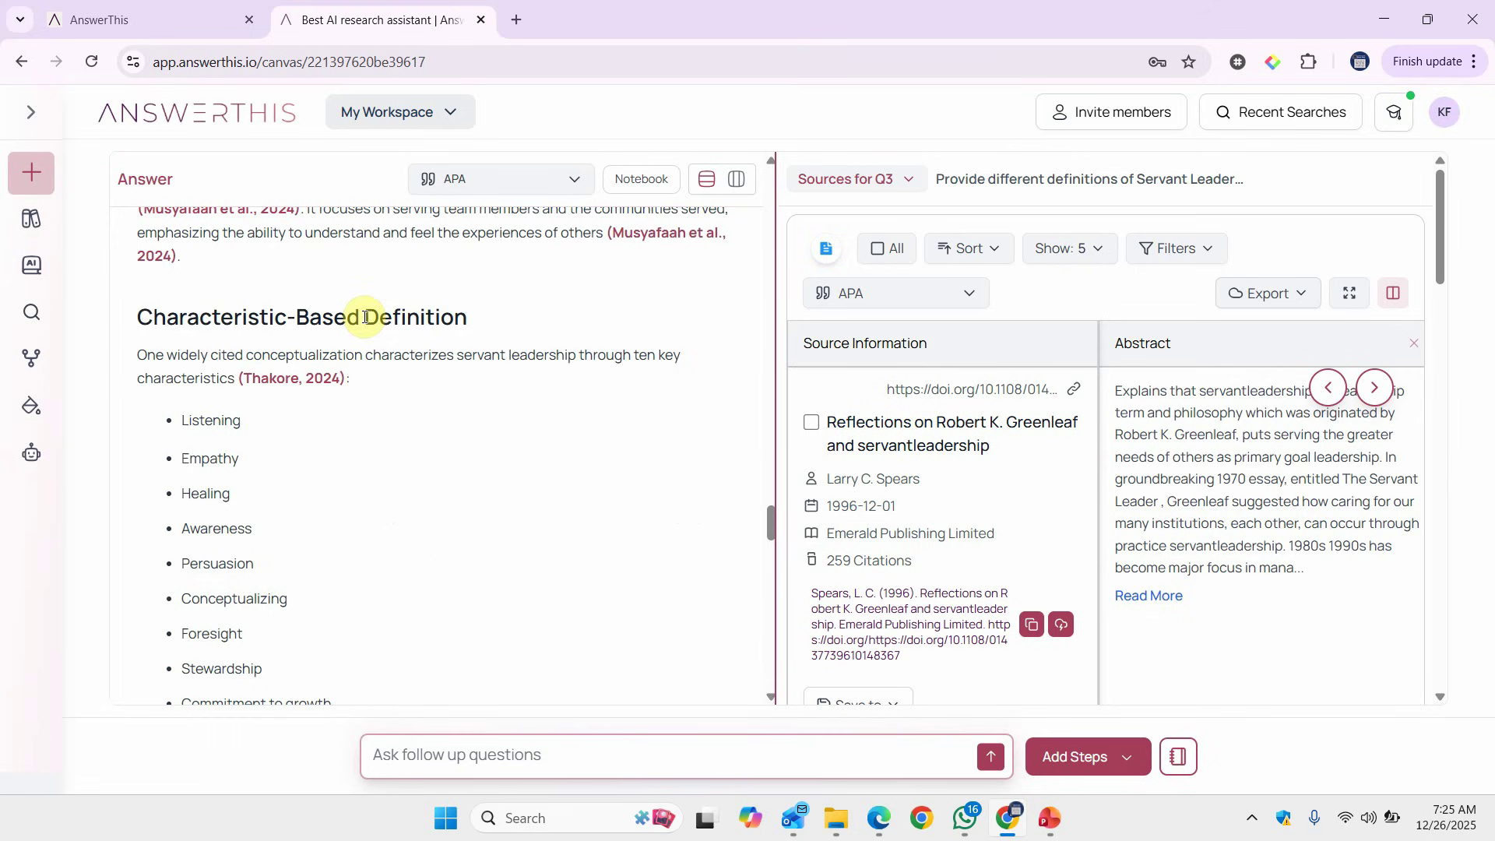
{"action": "key", "text": "alt+Tab"}
{"action": "left_click", "coordinate": [119, 485]}
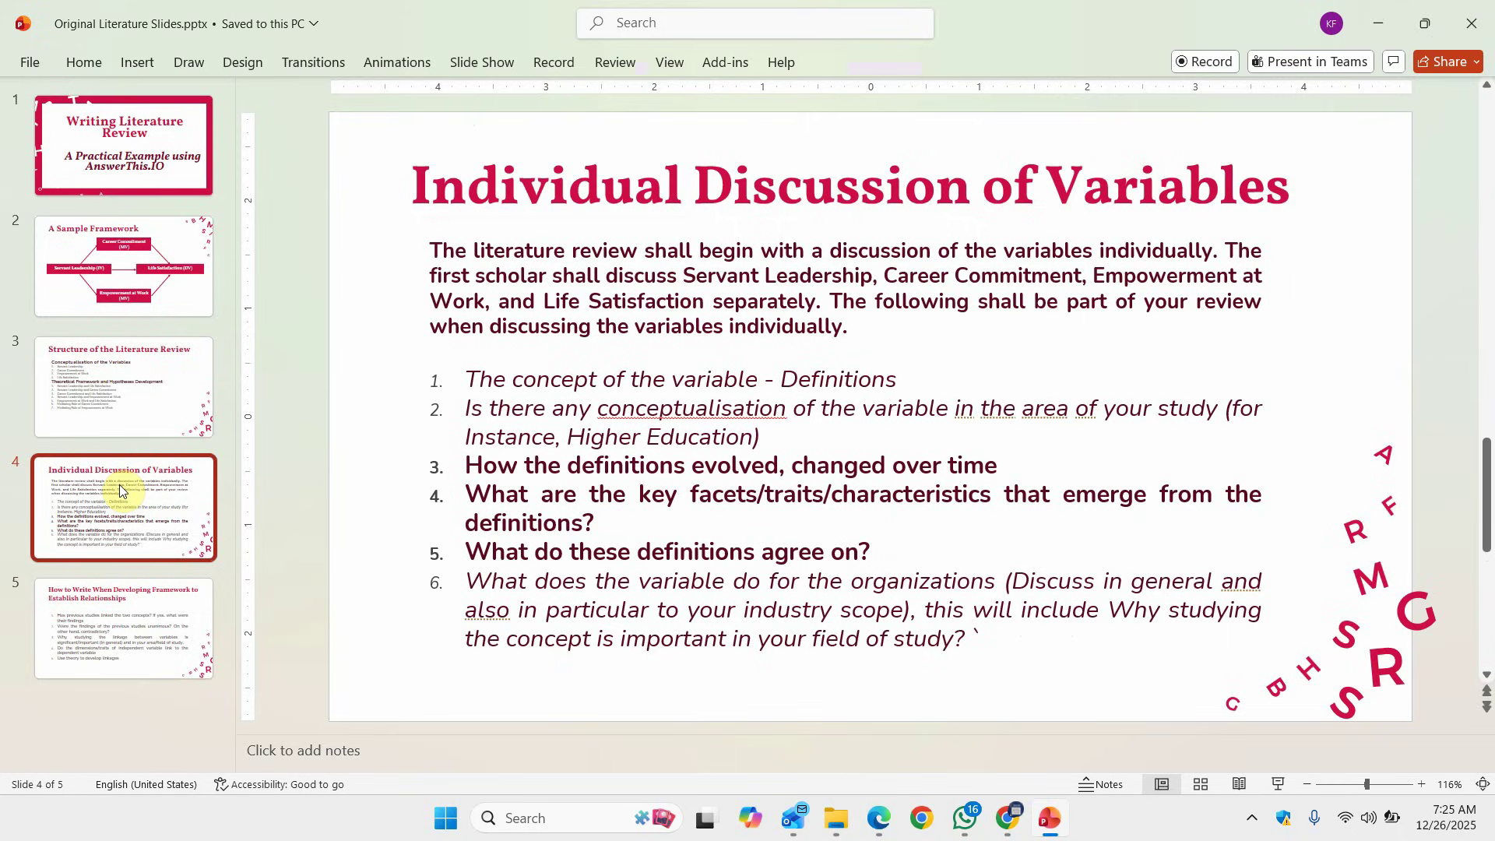
{"action": "left_click", "coordinate": [96, 632]}
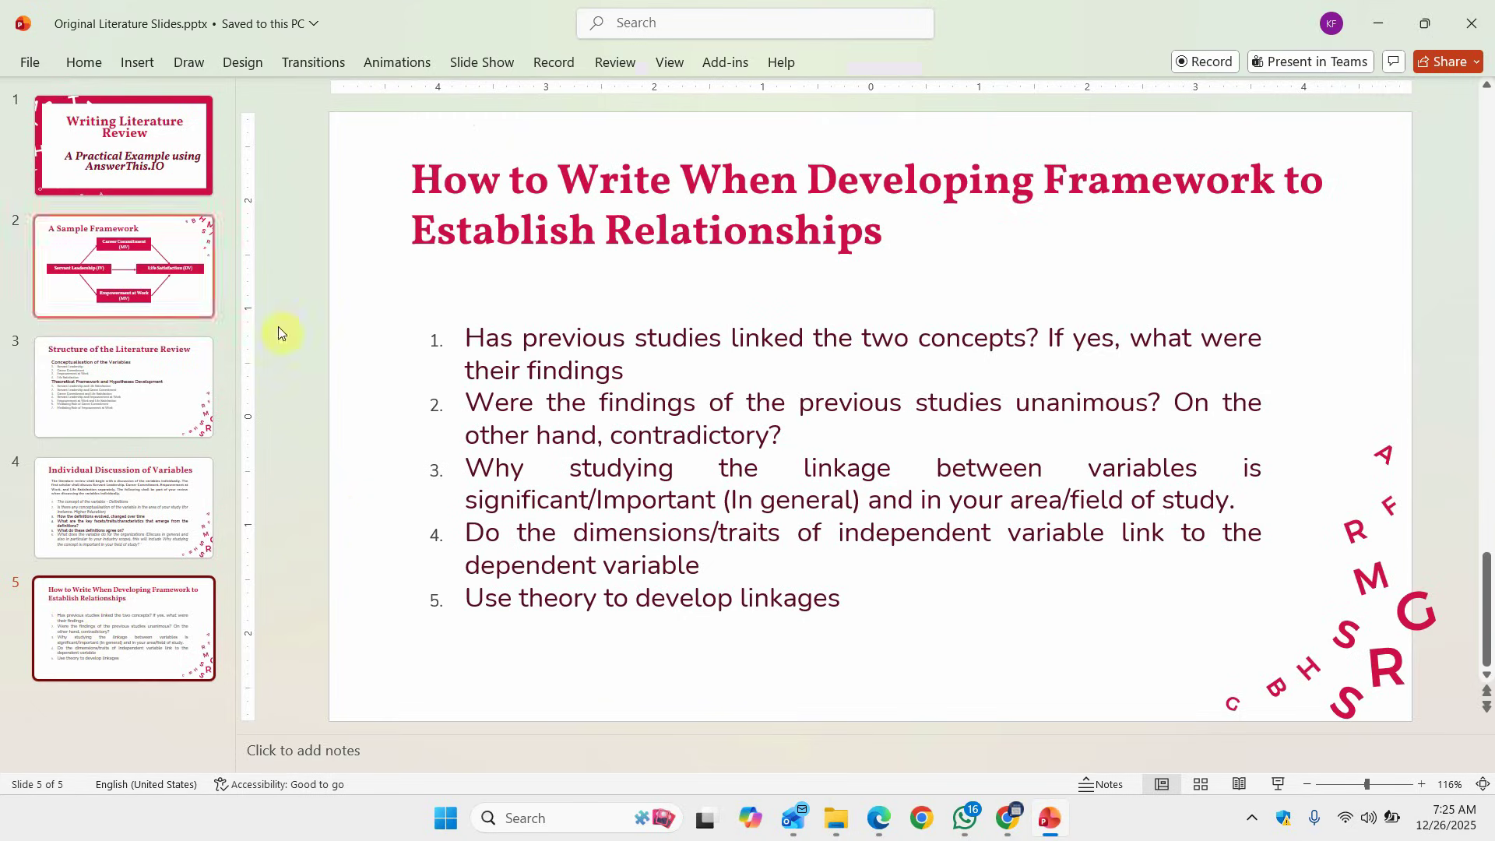
{"action": "left_click", "coordinate": [106, 260]}
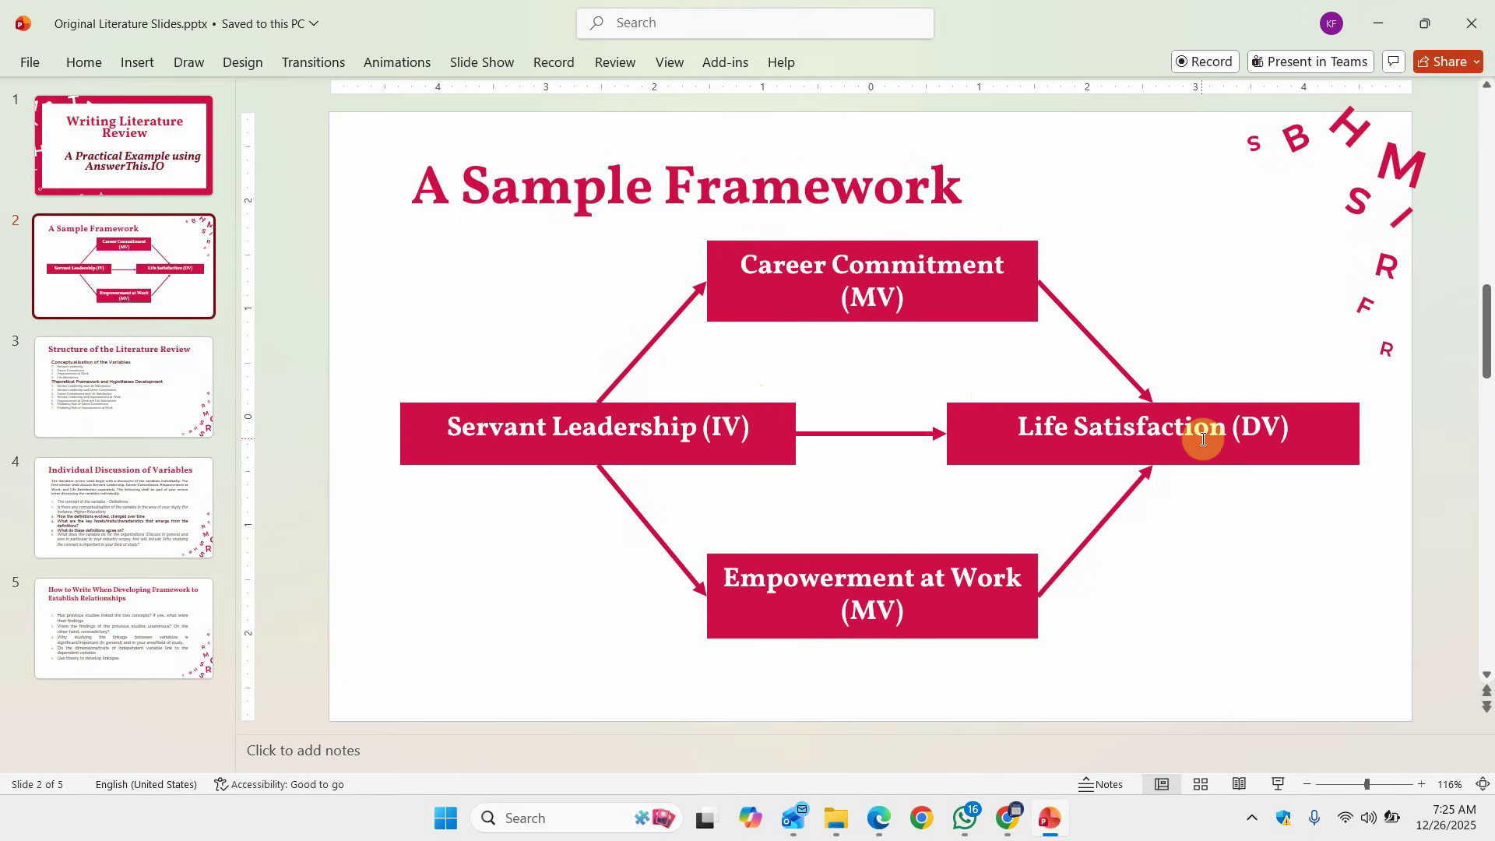
{"action": "left_click", "coordinate": [141, 619]}
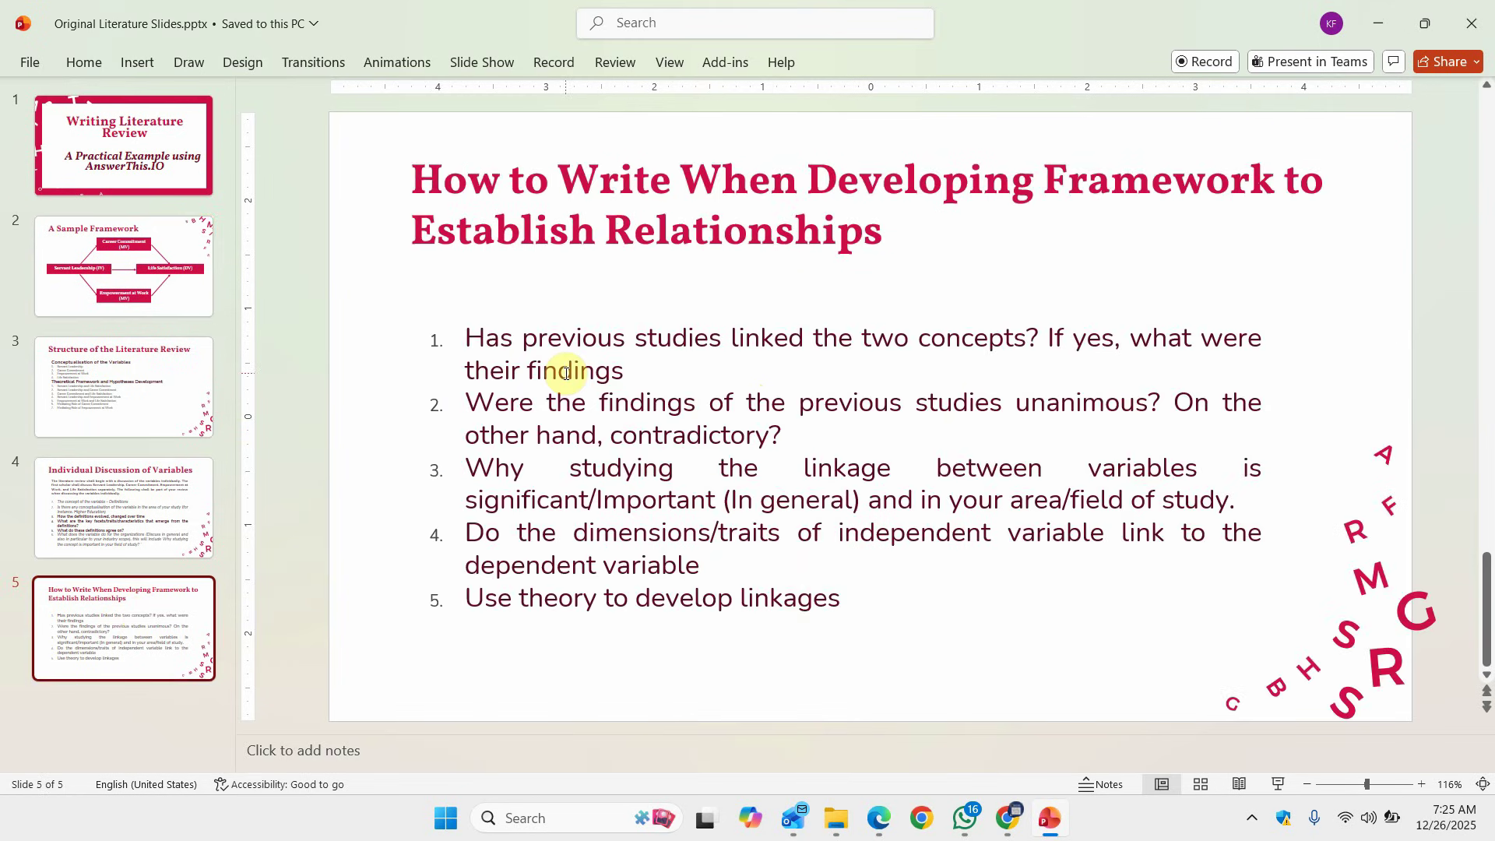
{"action": "left_click", "coordinate": [1008, 818]}
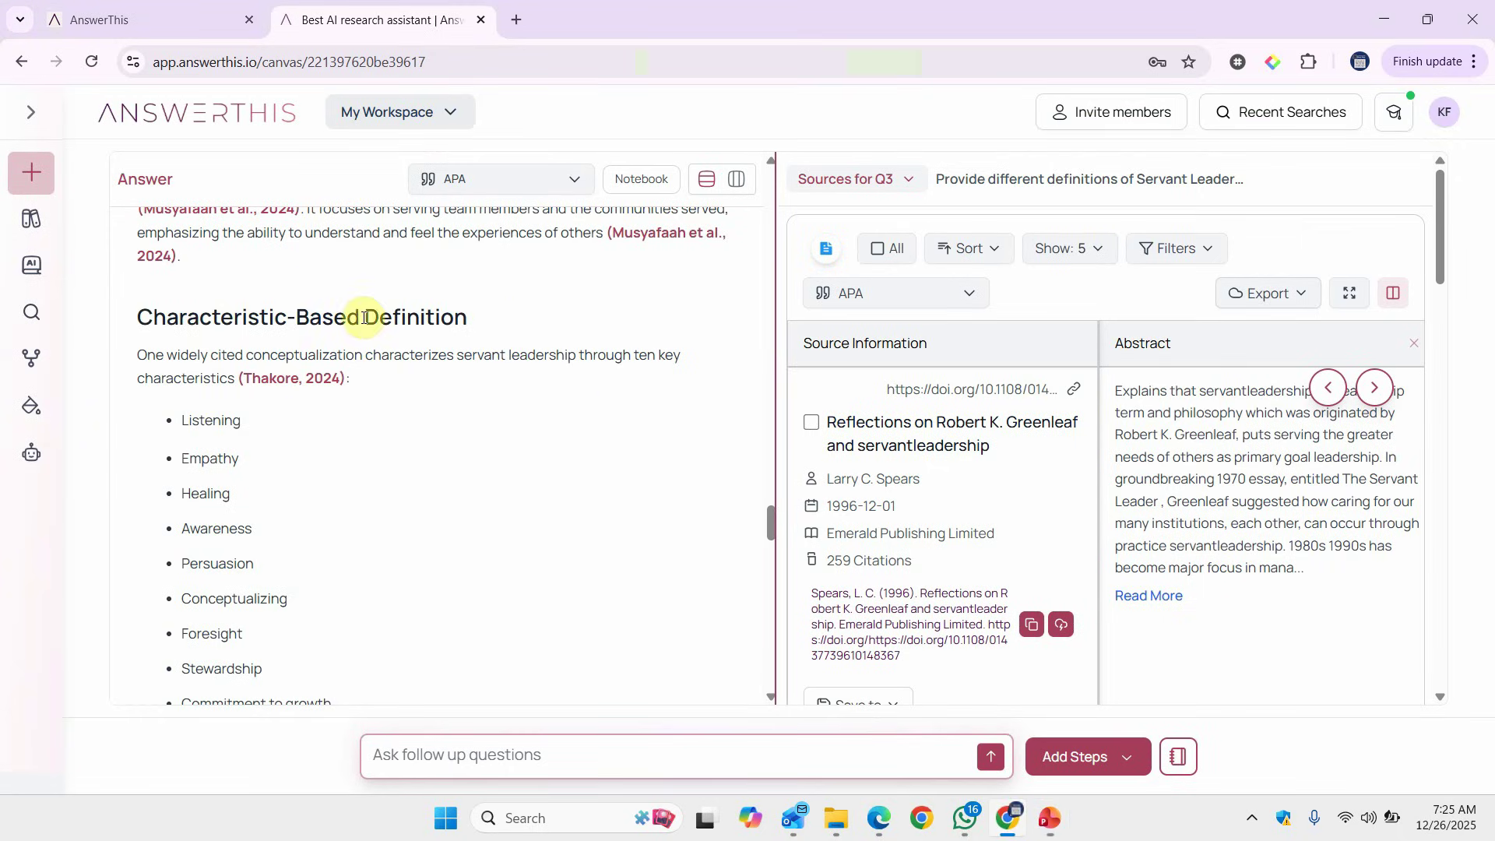
Ask the follow-up 'Is there any research on Servant Leadership and Life Satisfacton'
{"action": "left_click", "coordinate": [569, 756]}
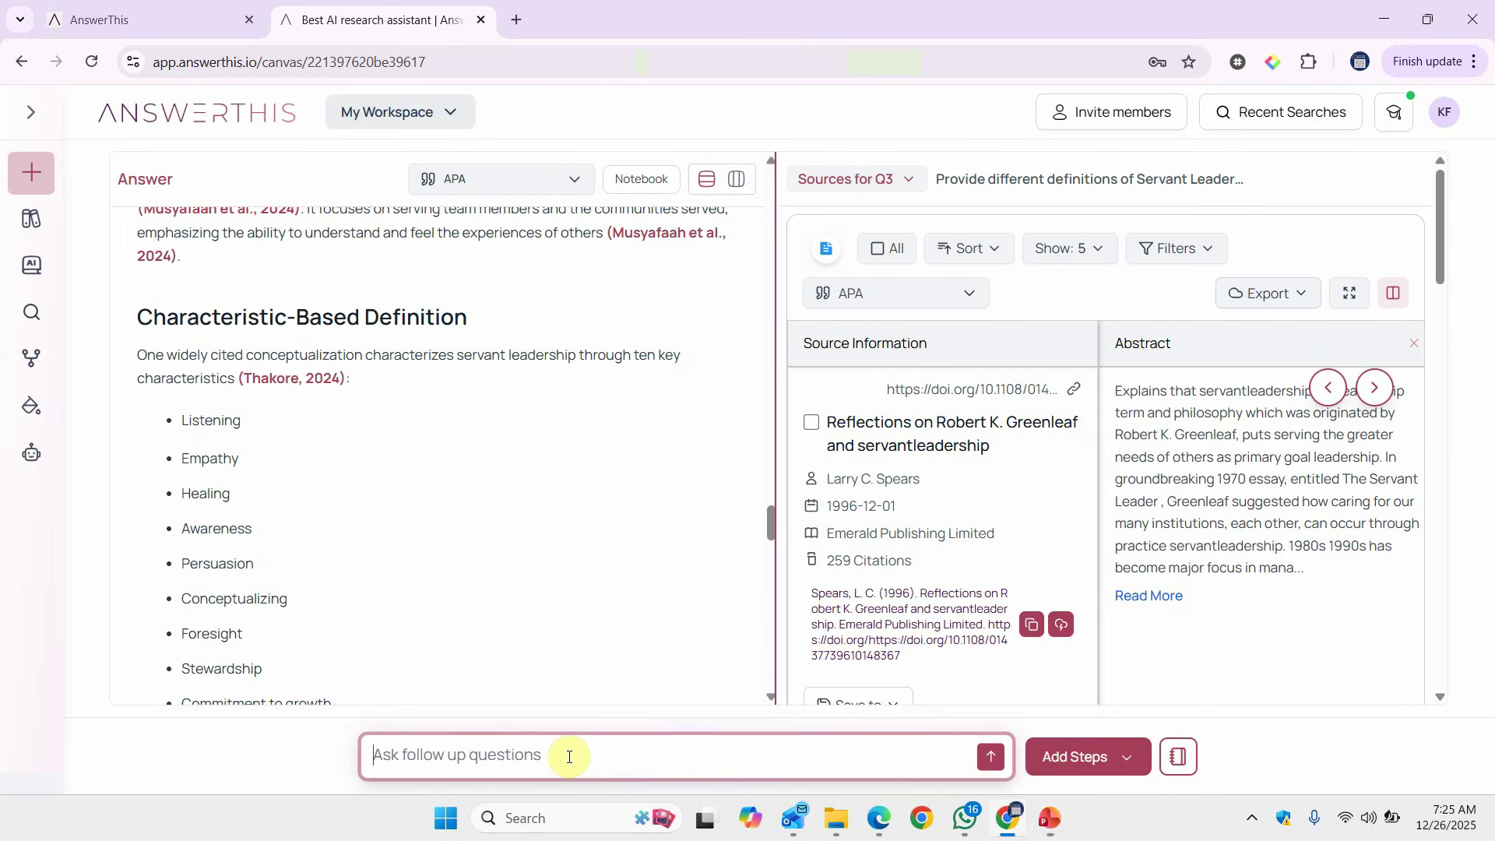
{"action": "type", "text": "Is there any researc"}
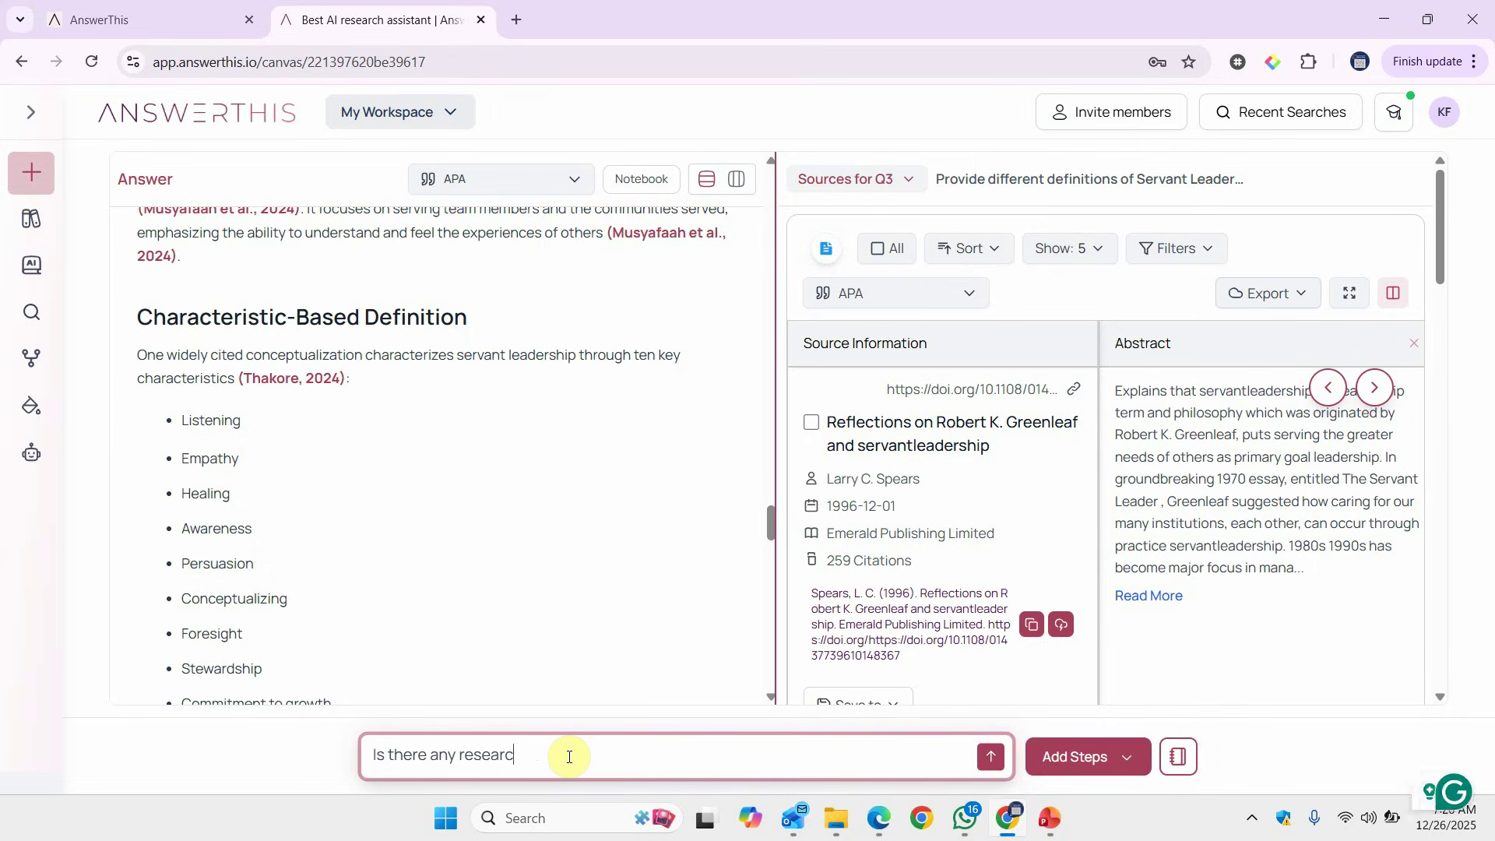
{"action": "type", "text": "h on Servant L"}
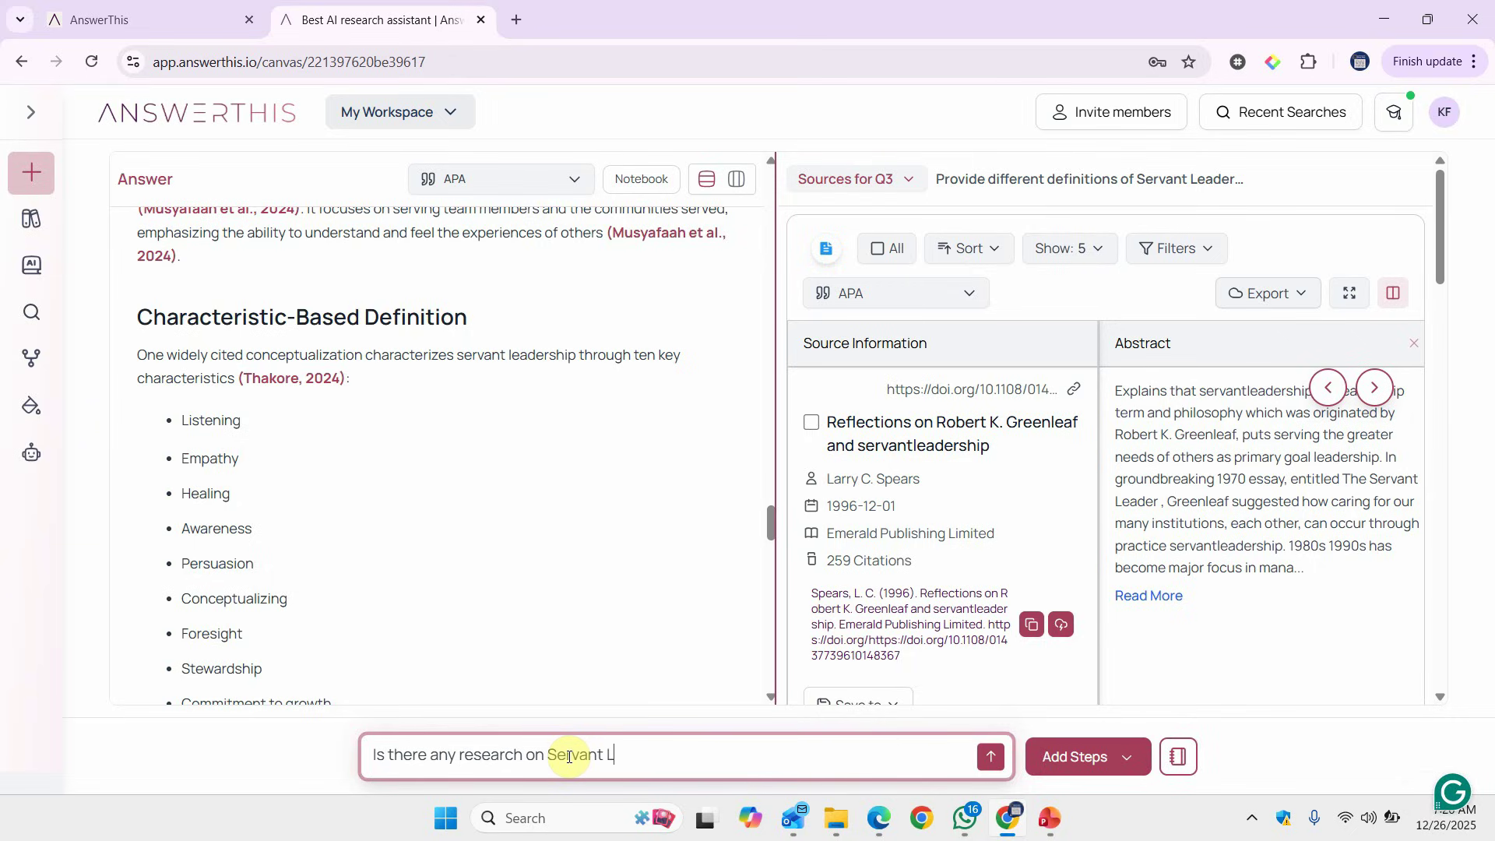
{"action": "type", "text": "eadership and L"}
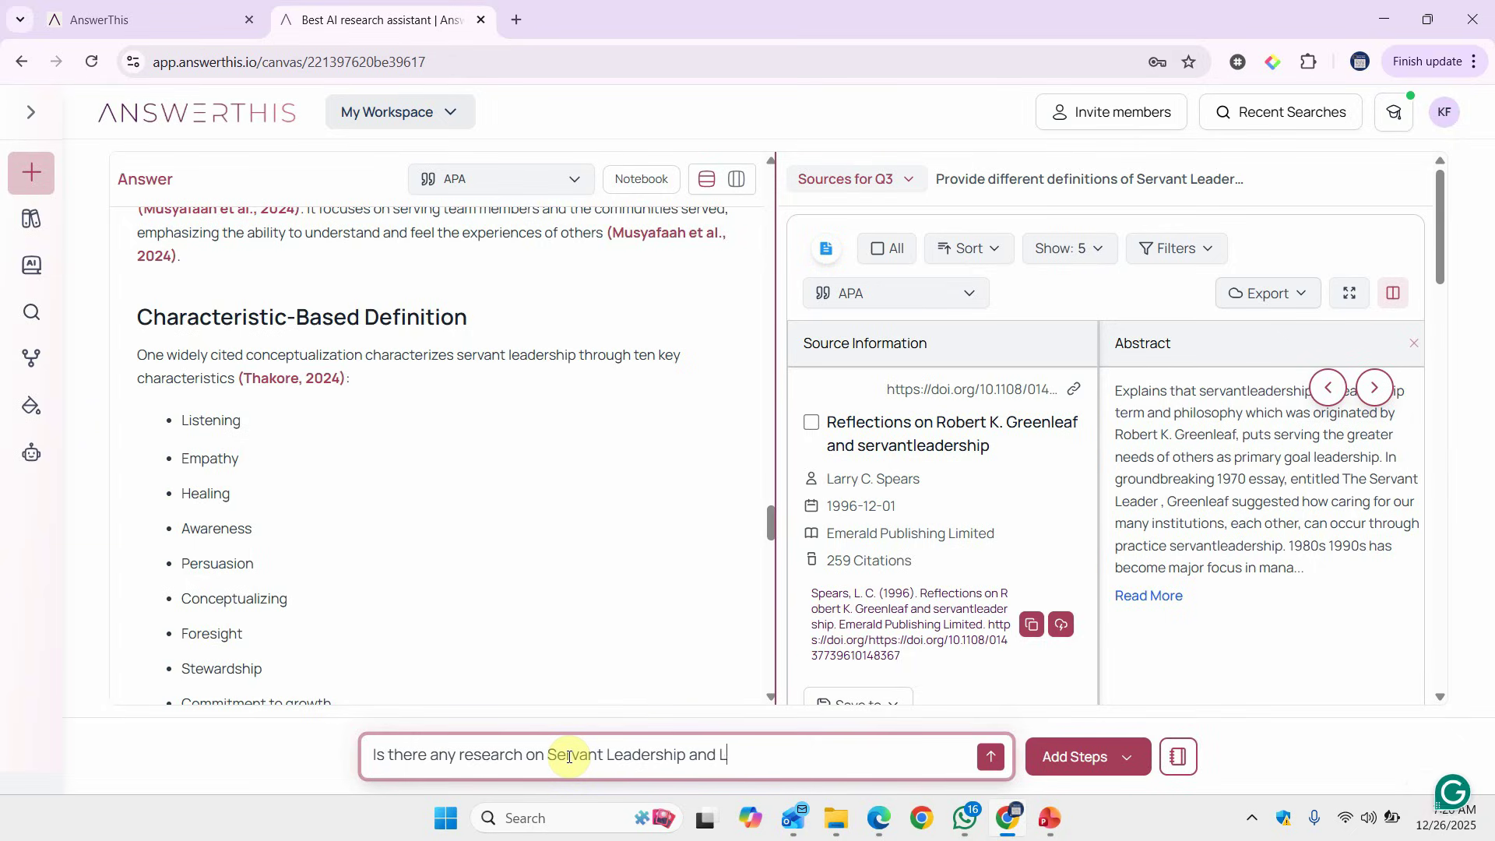
{"action": "type", "text": "ife Satisfacton"}
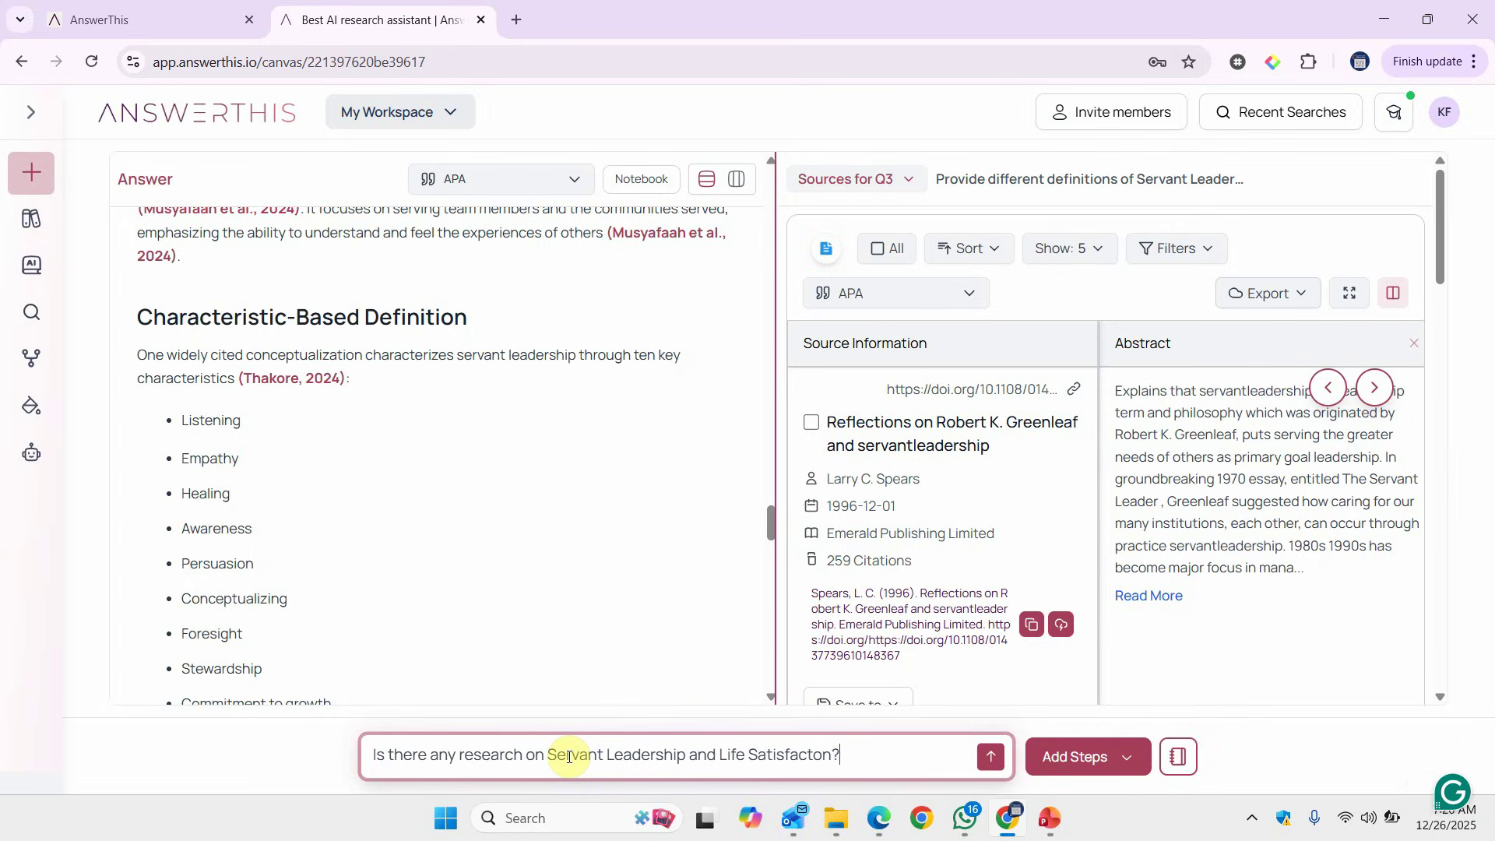
{"action": "key", "text": "Return"}
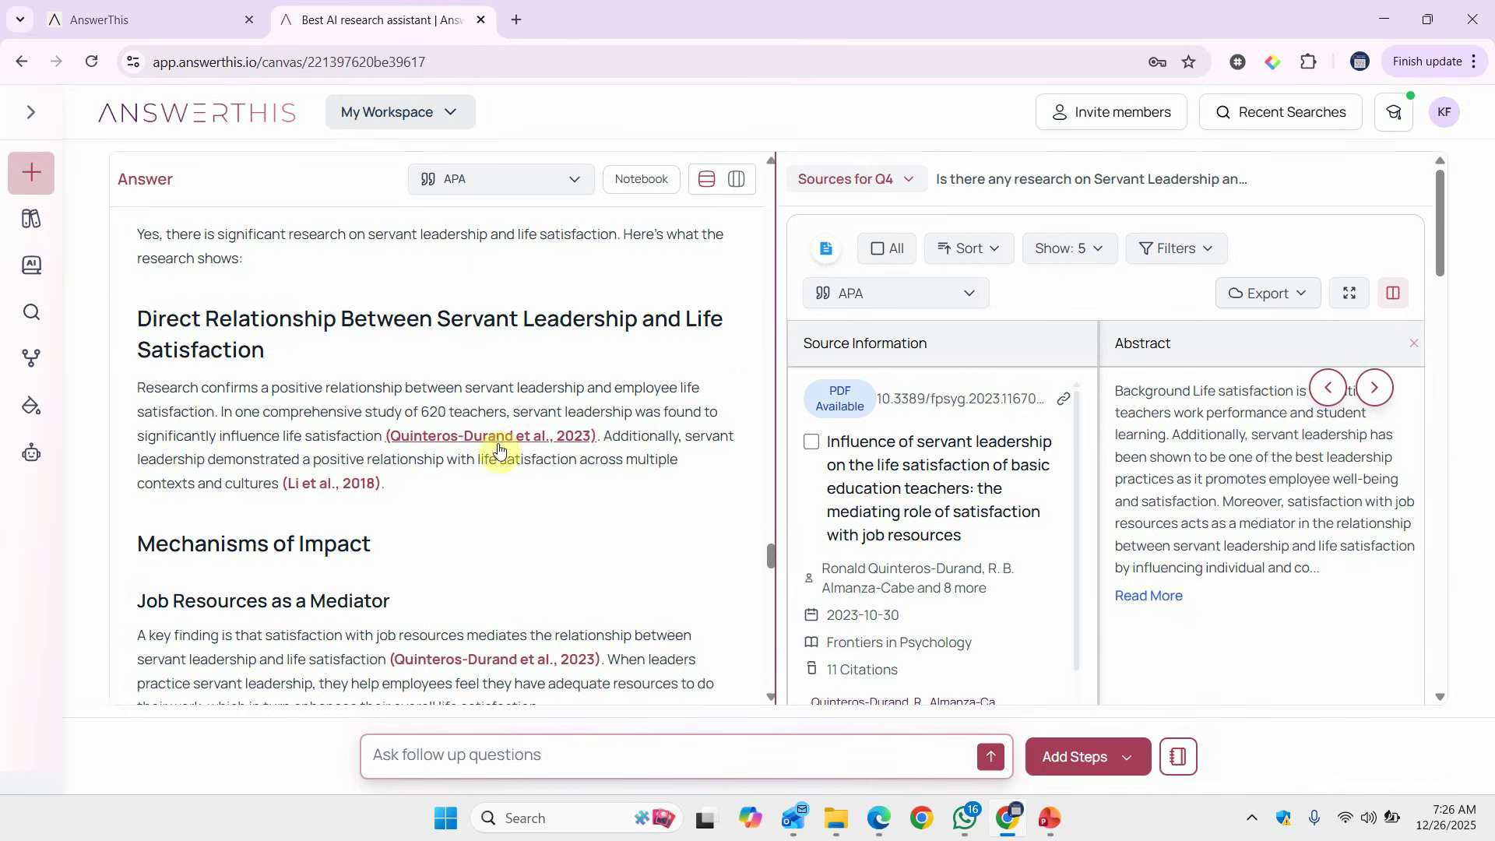
{"action": "scroll", "coordinate": [409, 478], "scroll_direction": "down", "scroll_amount": 3}
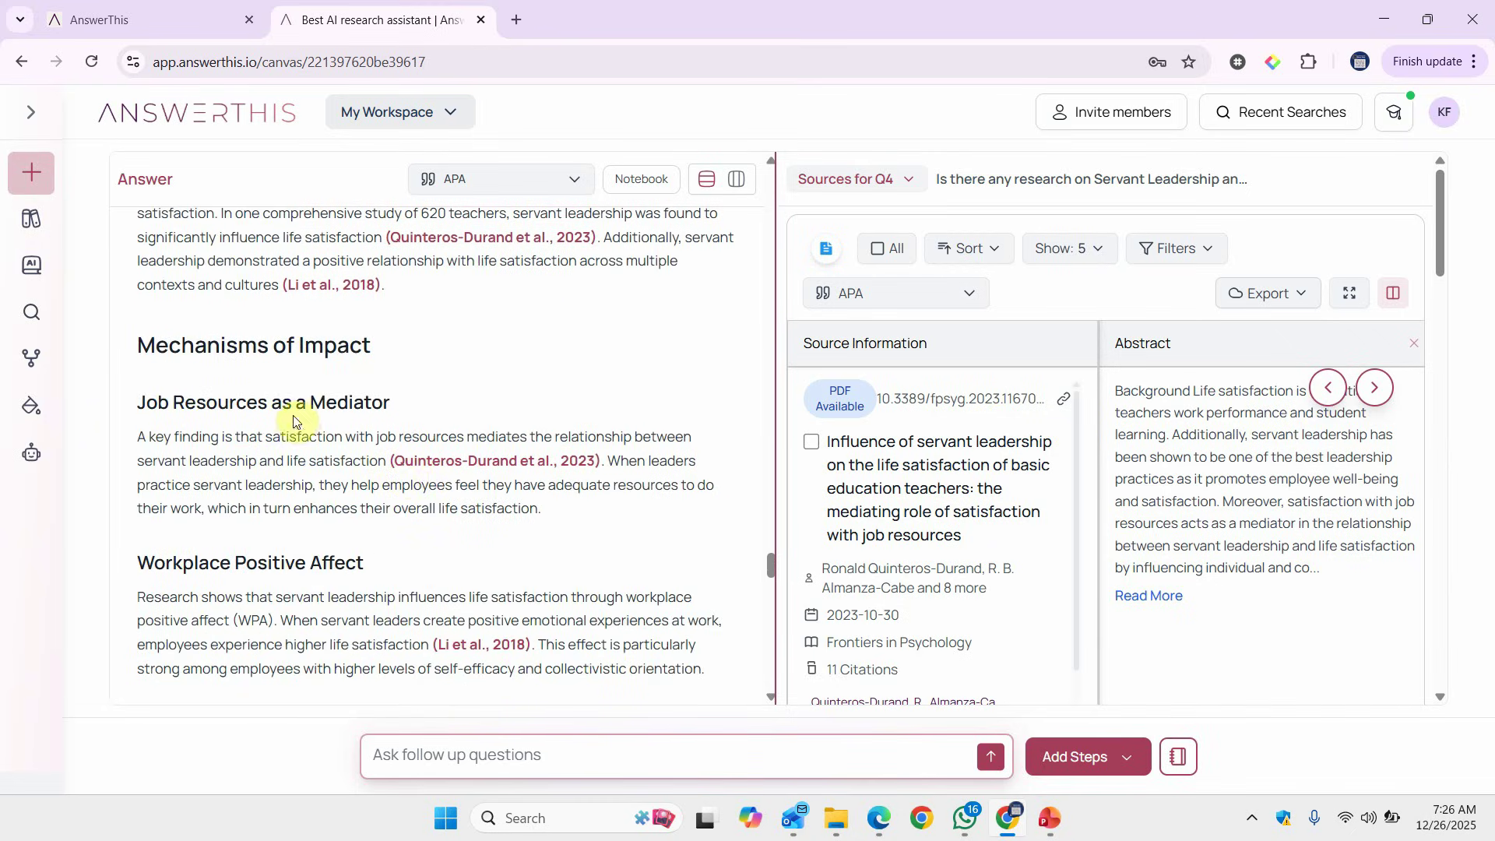
{"action": "scroll", "coordinate": [337, 496], "scroll_direction": "down", "scroll_amount": 6}
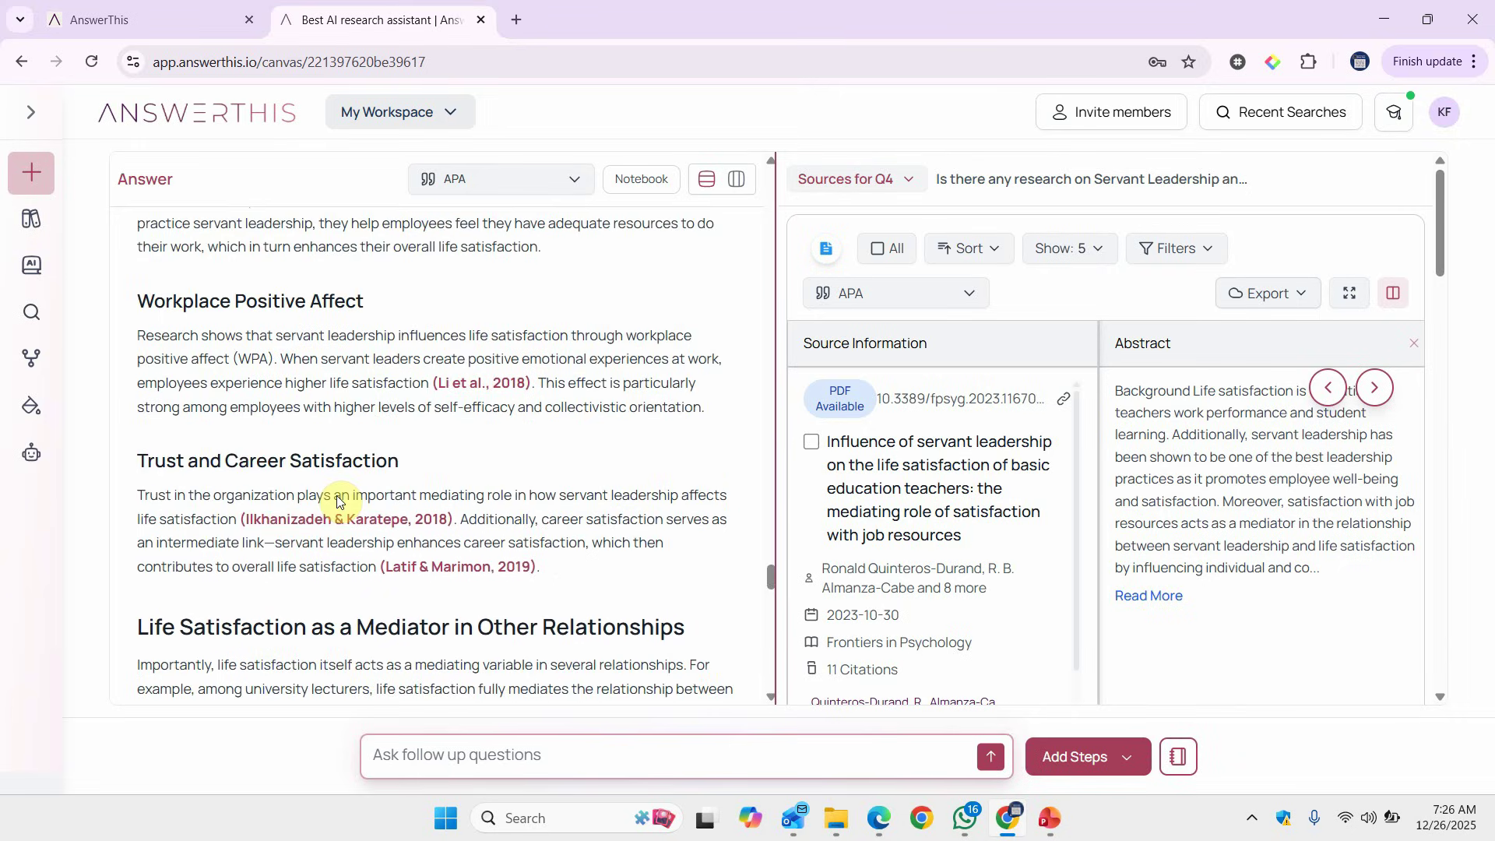
{"action": "scroll", "coordinate": [520, 492], "scroll_direction": "down", "scroll_amount": 2}
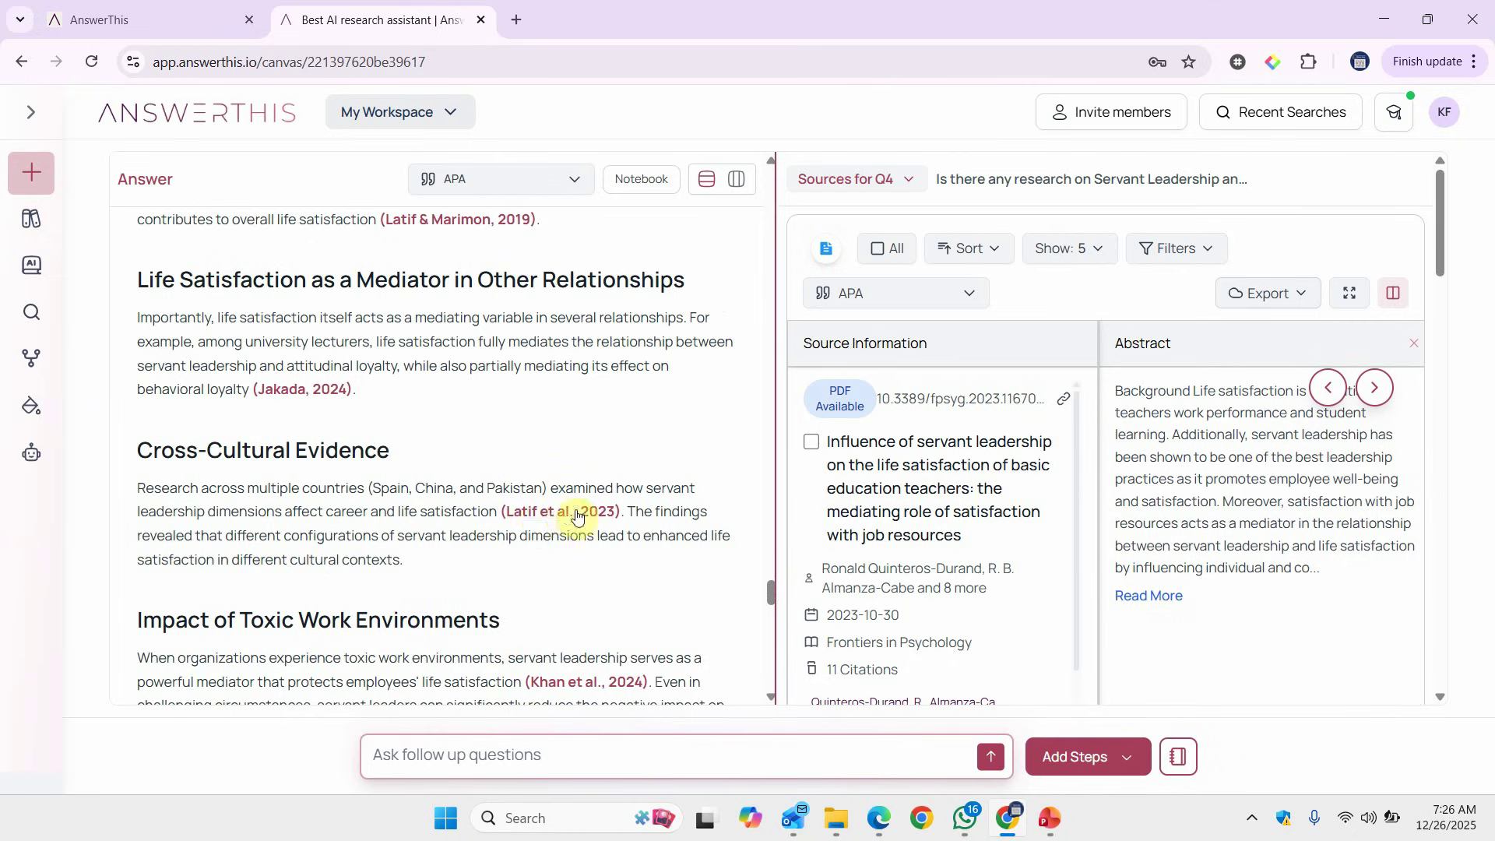
{"action": "scroll", "coordinate": [502, 554], "scroll_direction": "down", "scroll_amount": 3}
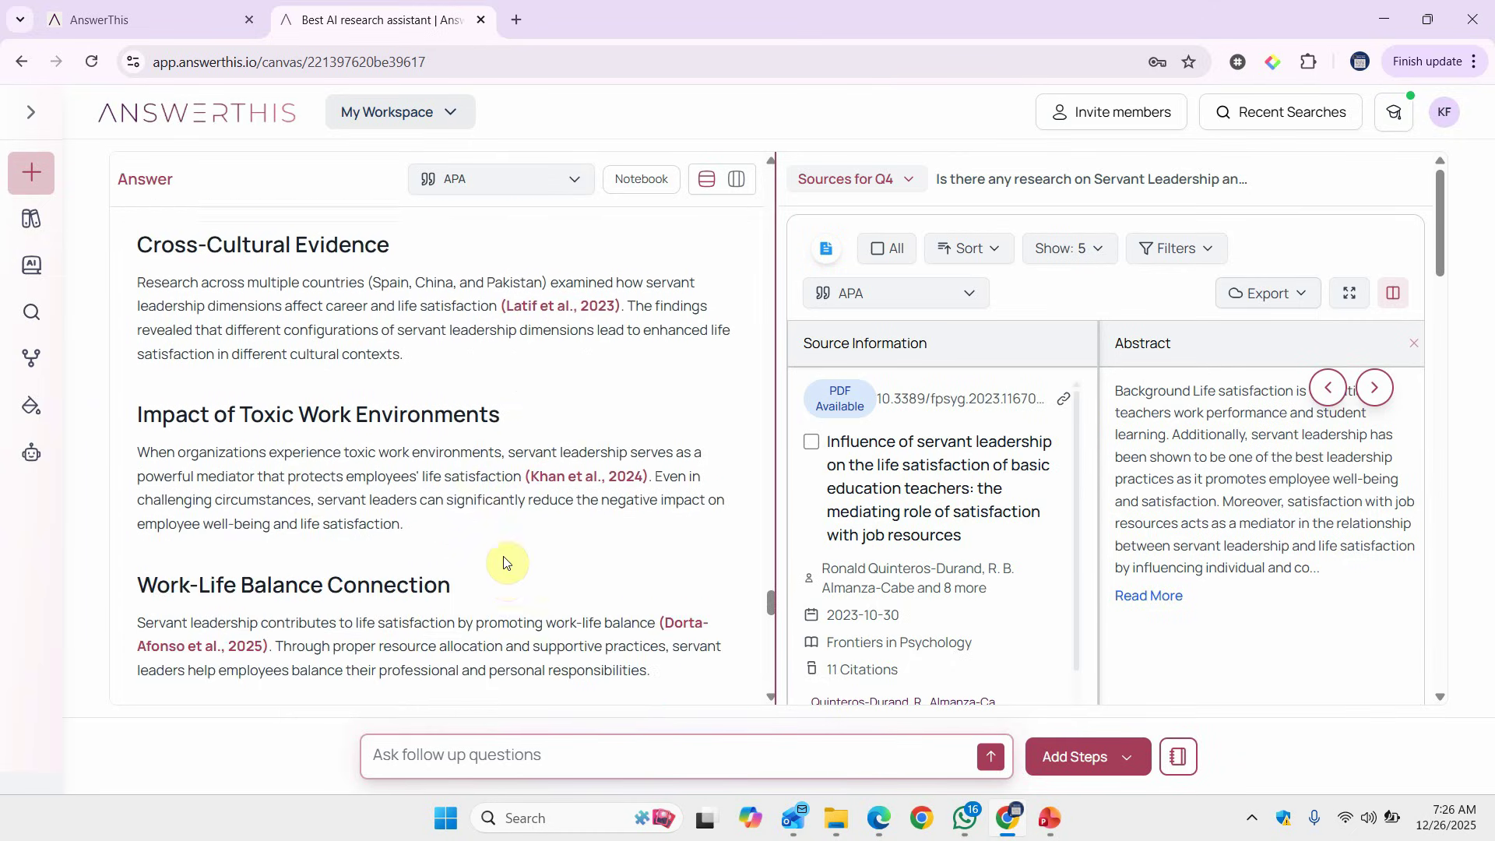
{"action": "scroll", "coordinate": [429, 576], "scroll_direction": "down", "scroll_amount": 1}
{"action": "scroll", "coordinate": [429, 576], "scroll_direction": "down", "scroll_amount": 4}
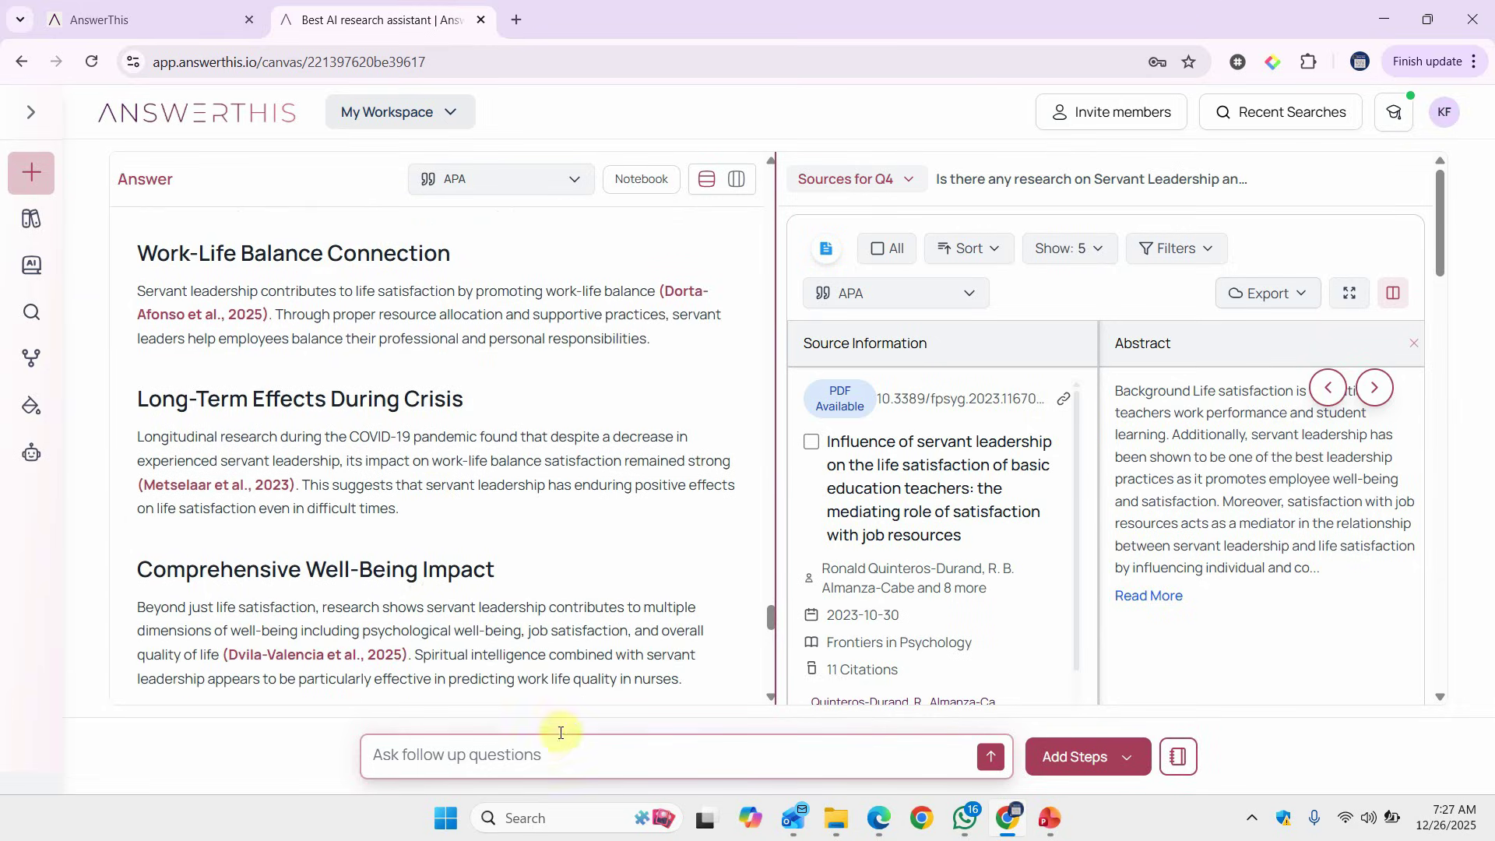
Ask 'Are there any contradictory results?', then return to the PowerPoint slides
{"action": "left_click", "coordinate": [578, 756]}
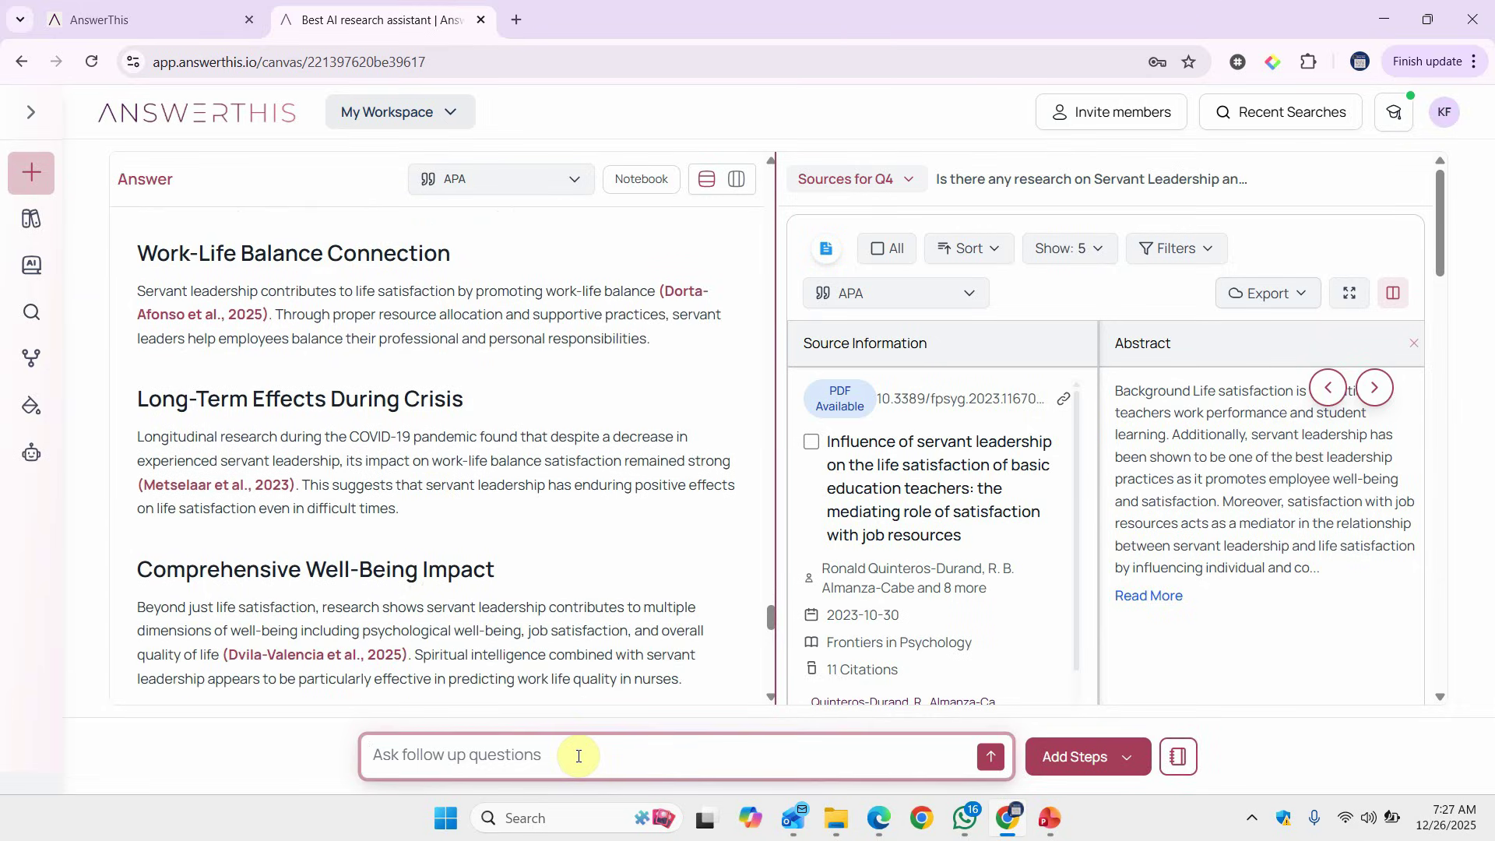
{"action": "type", "text": "Are there"}
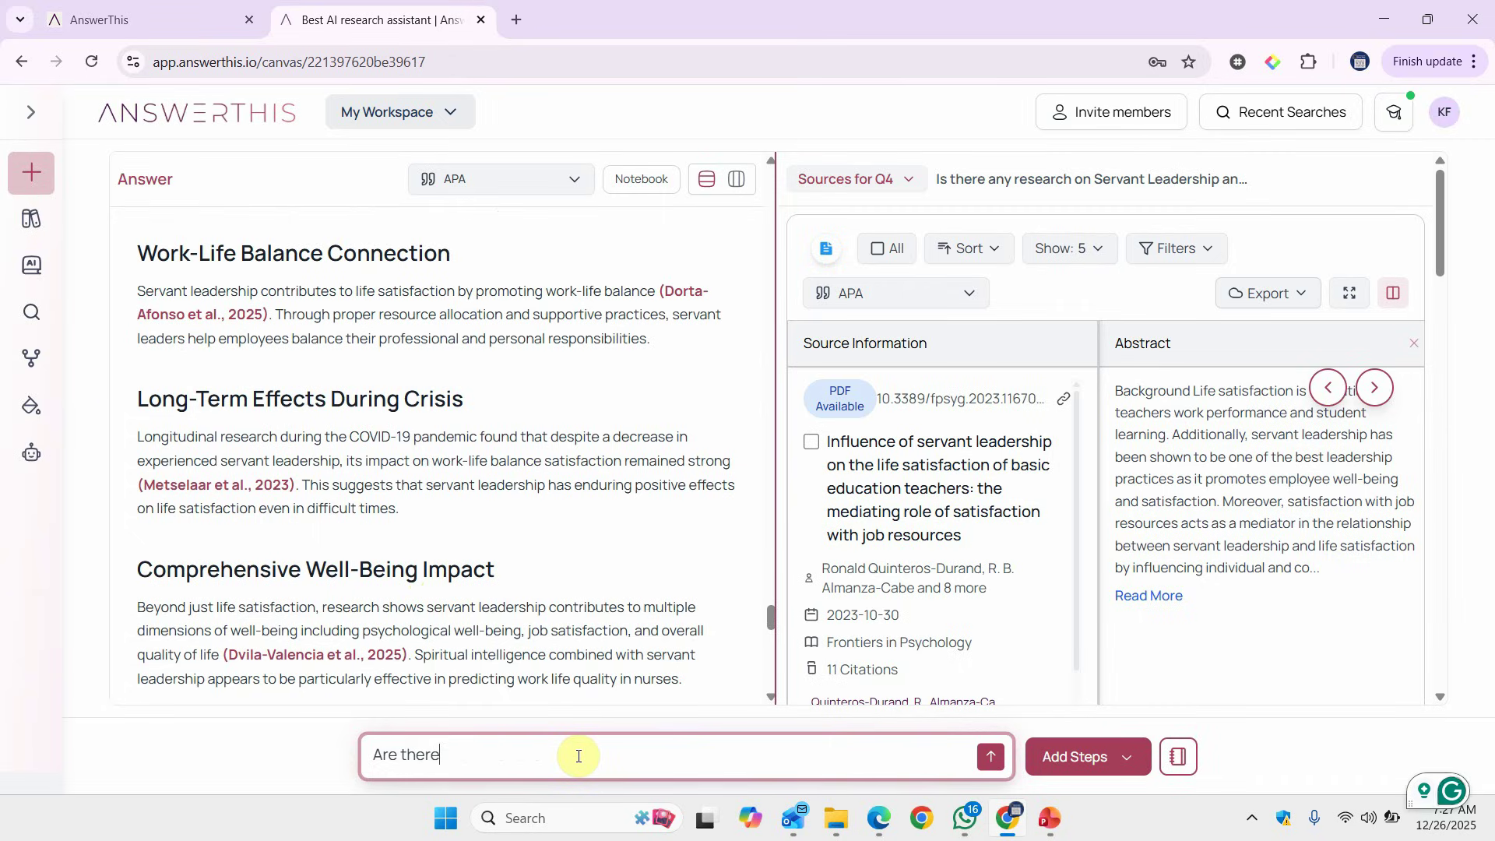
{"action": "type", "text": " any contrad"}
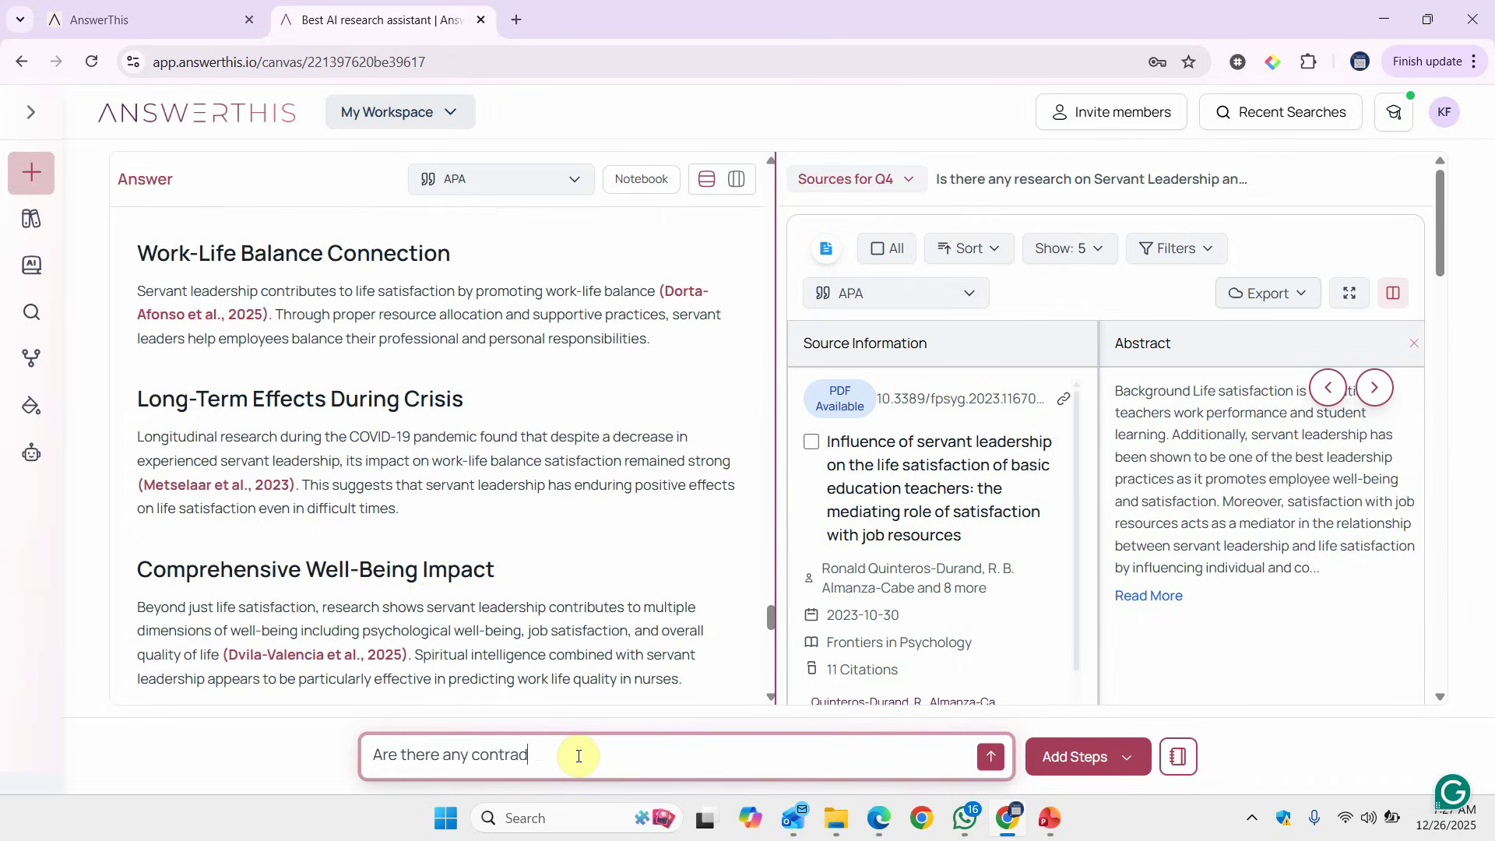
{"action": "type", "text": "ictory results?"}
{"action": "key", "text": "Return"}
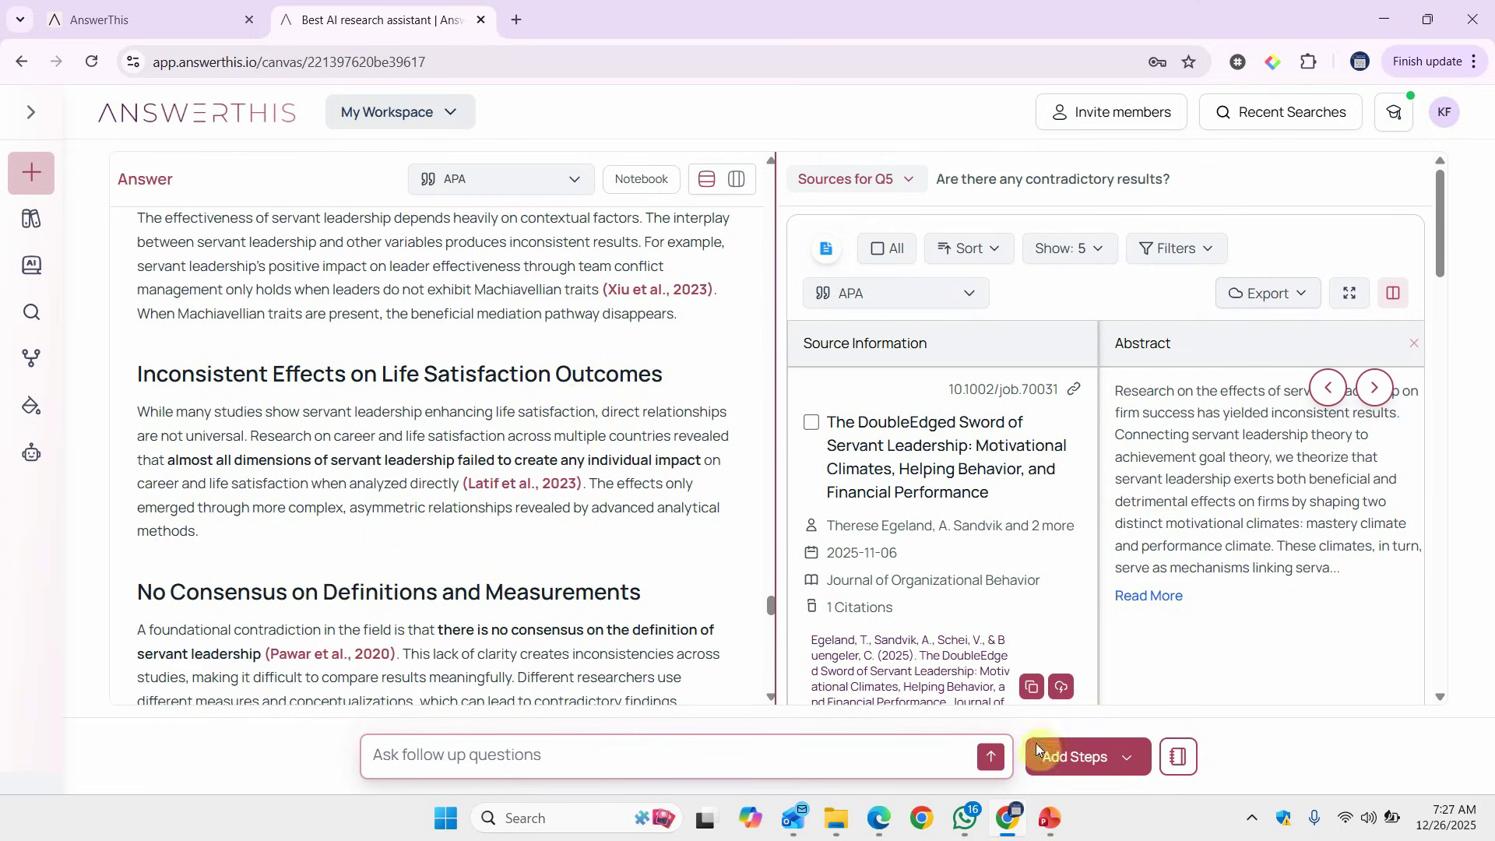
{"action": "left_click", "coordinate": [1053, 824]}
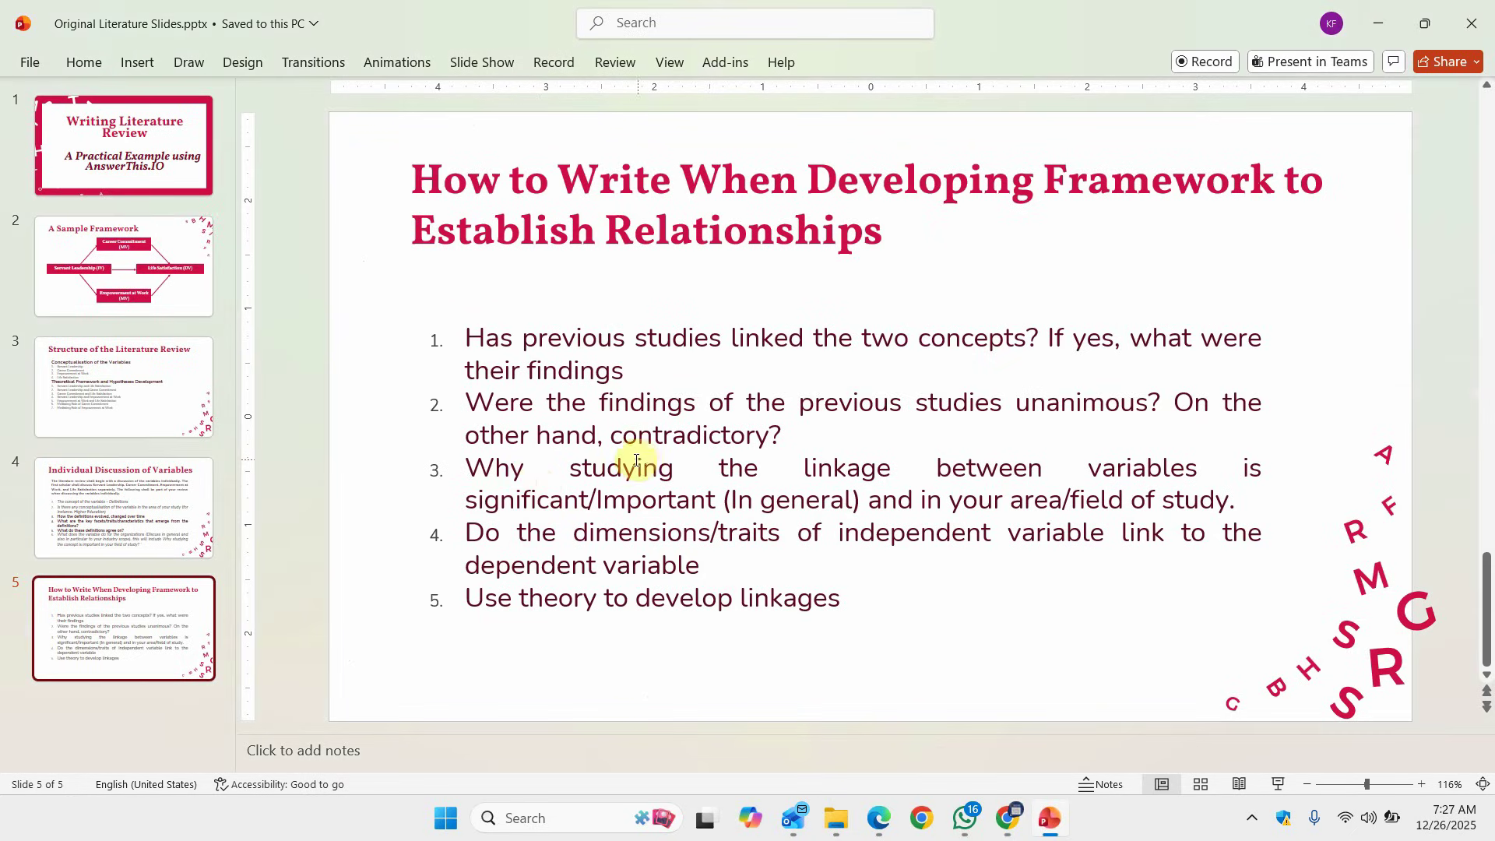
Copy 'Why studying the linkage between' from item 3 and return to the AnswerThis follow-up box
{"action": "left_click_drag", "start_coordinate": [468, 472], "coordinate": [1045, 471]}
{"action": "key", "text": "ctrl+c"}
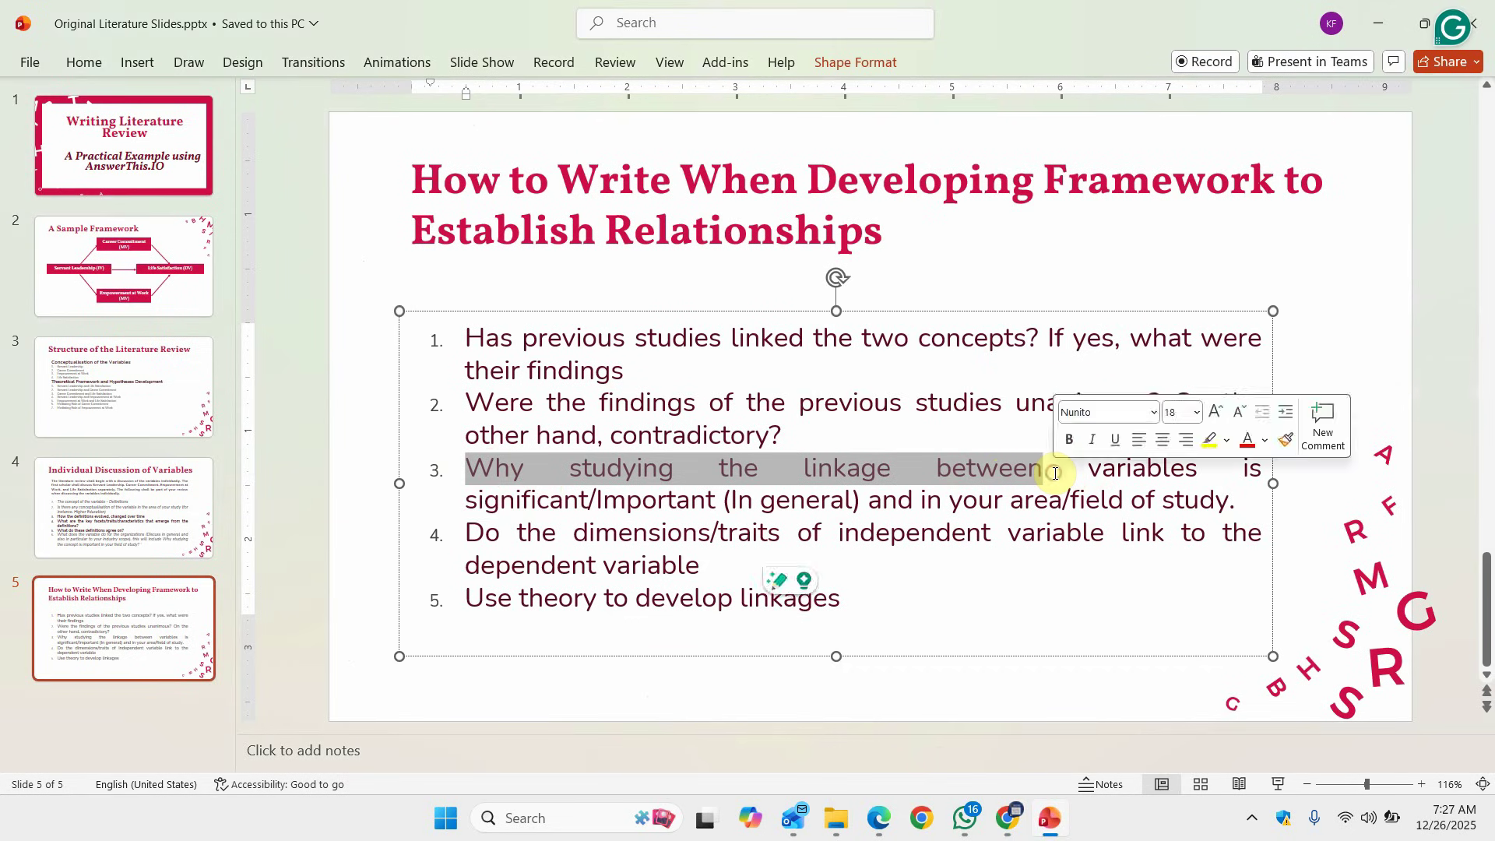
{"action": "left_click", "coordinate": [1004, 824]}
{"action": "left_click", "coordinate": [537, 757]}
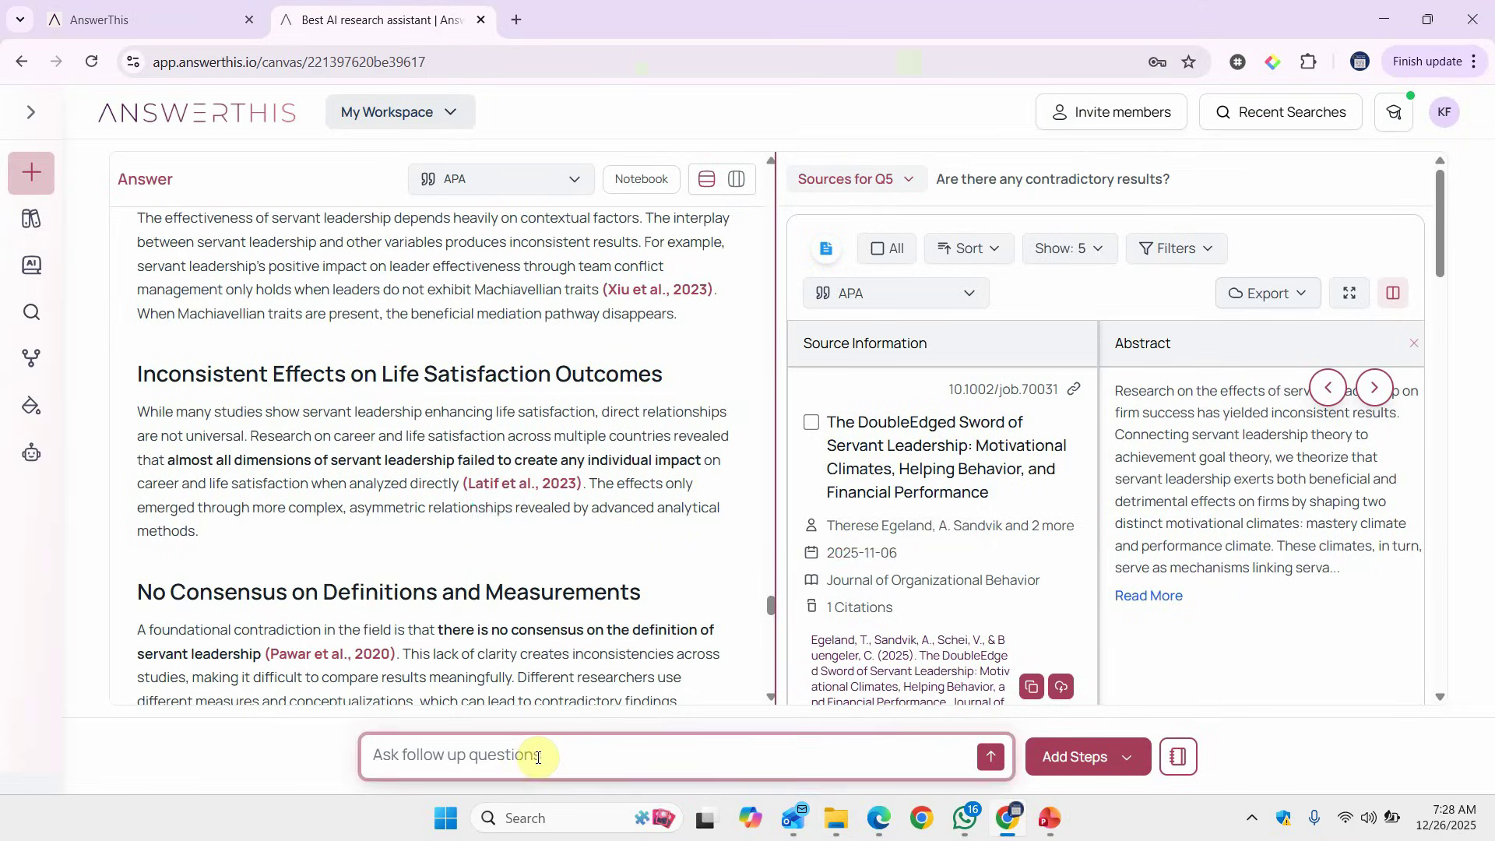
Ask 'Why studying the linkage between Servant Leadership and Life Satisfaction is important?' in the thread
{"action": "key", "text": "ctrl+v"}
{"action": "type", "text": "Servant Lea"}
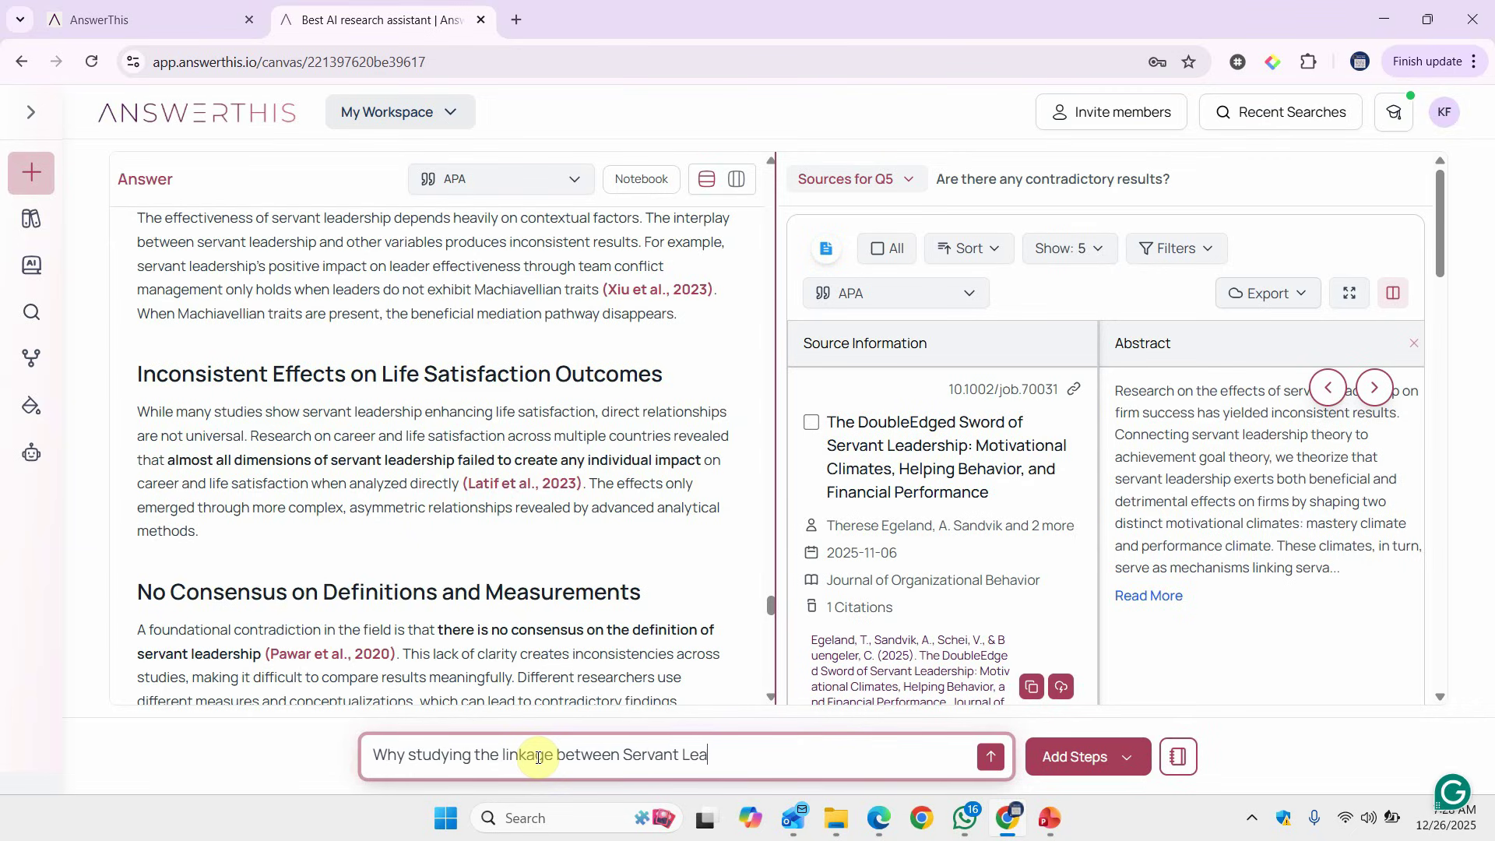
{"action": "type", "text": "dership and Life Satisfaction"}
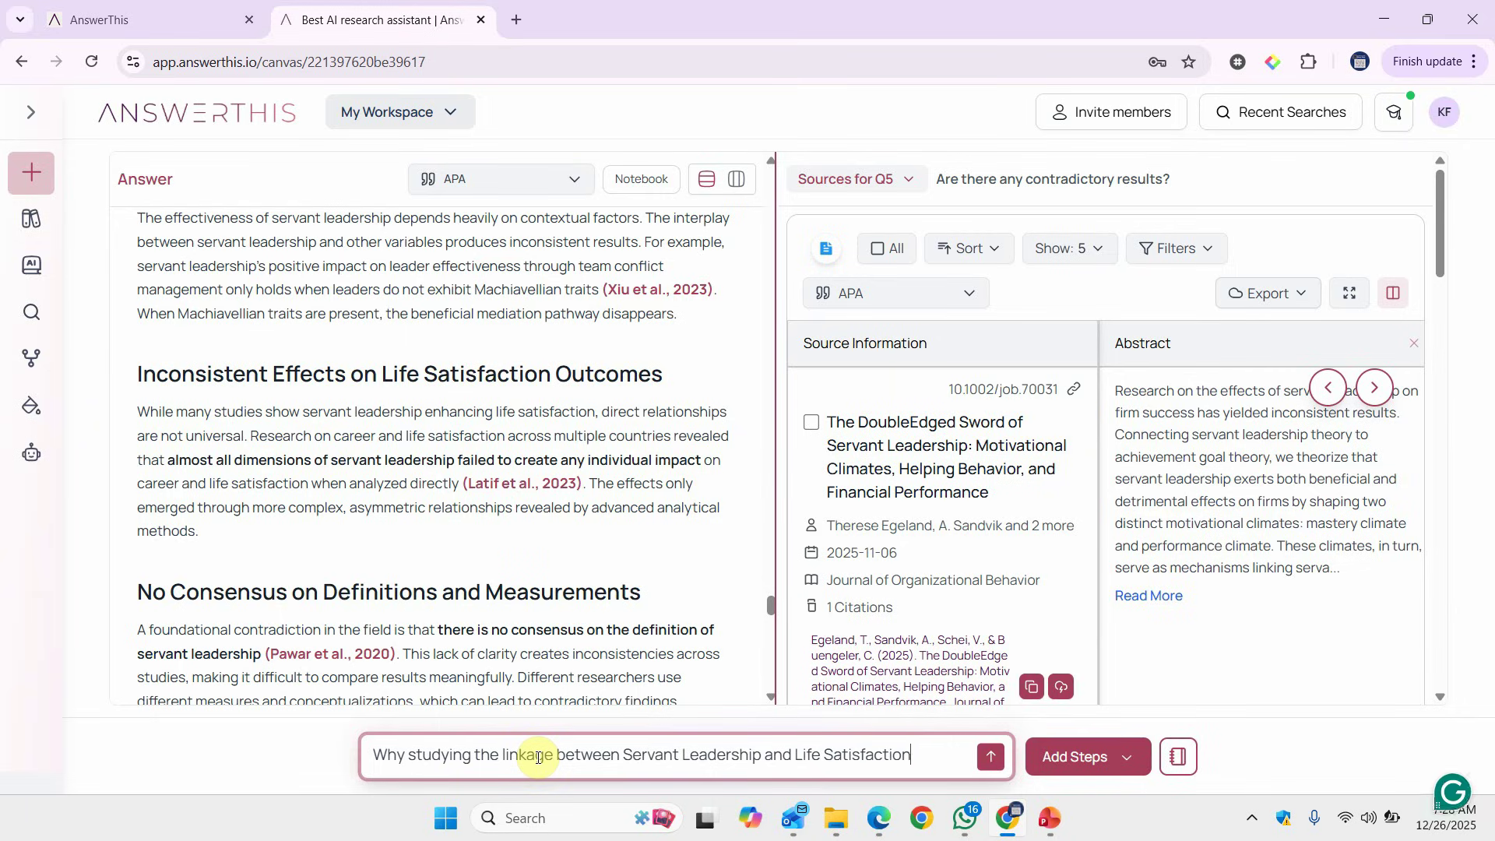
{"action": "type", "text": " is important?"}
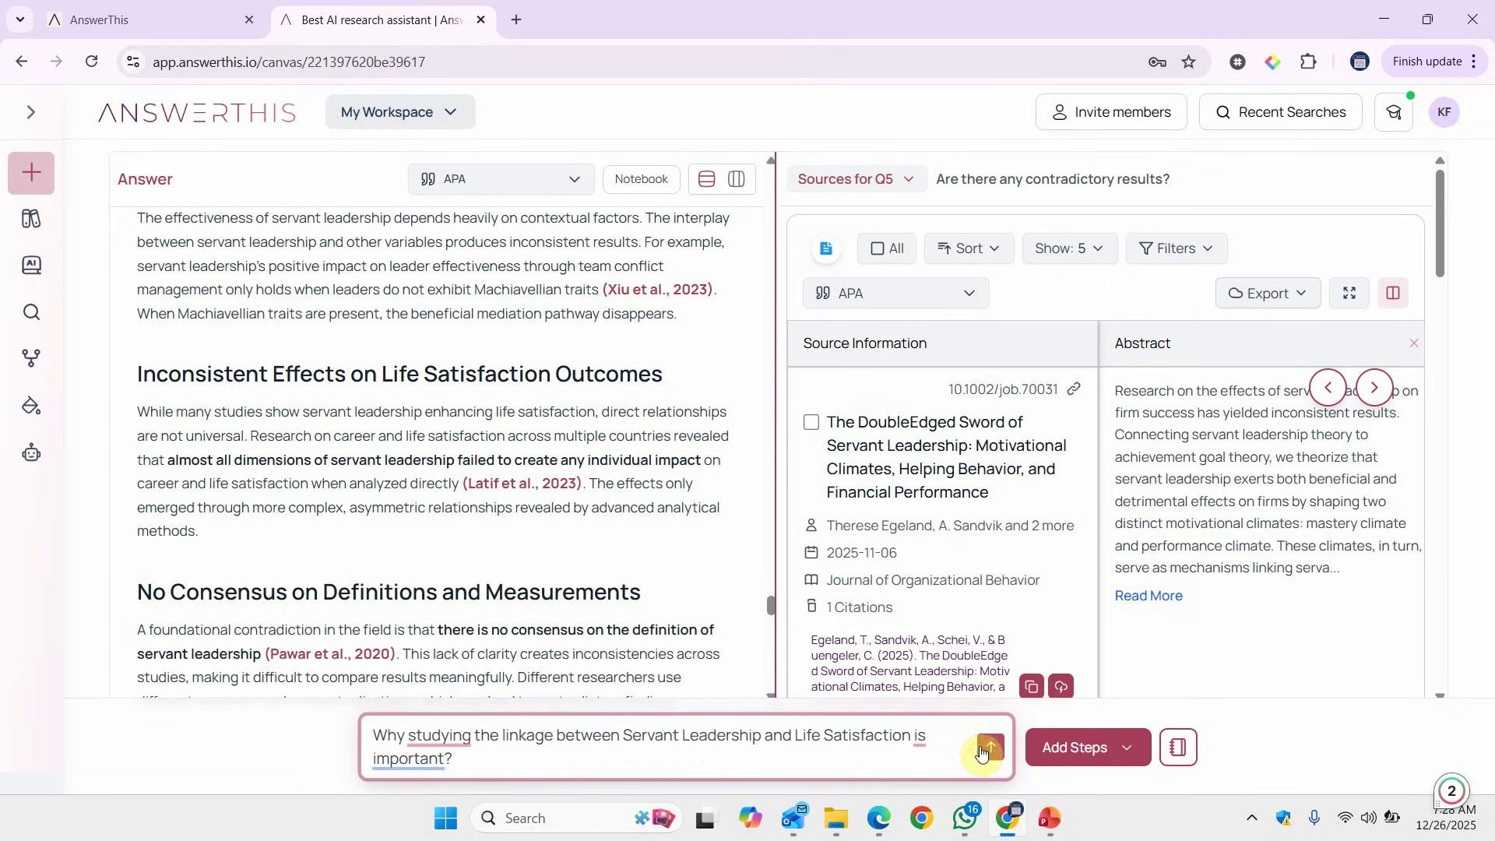
{"action": "key", "text": "Return"}
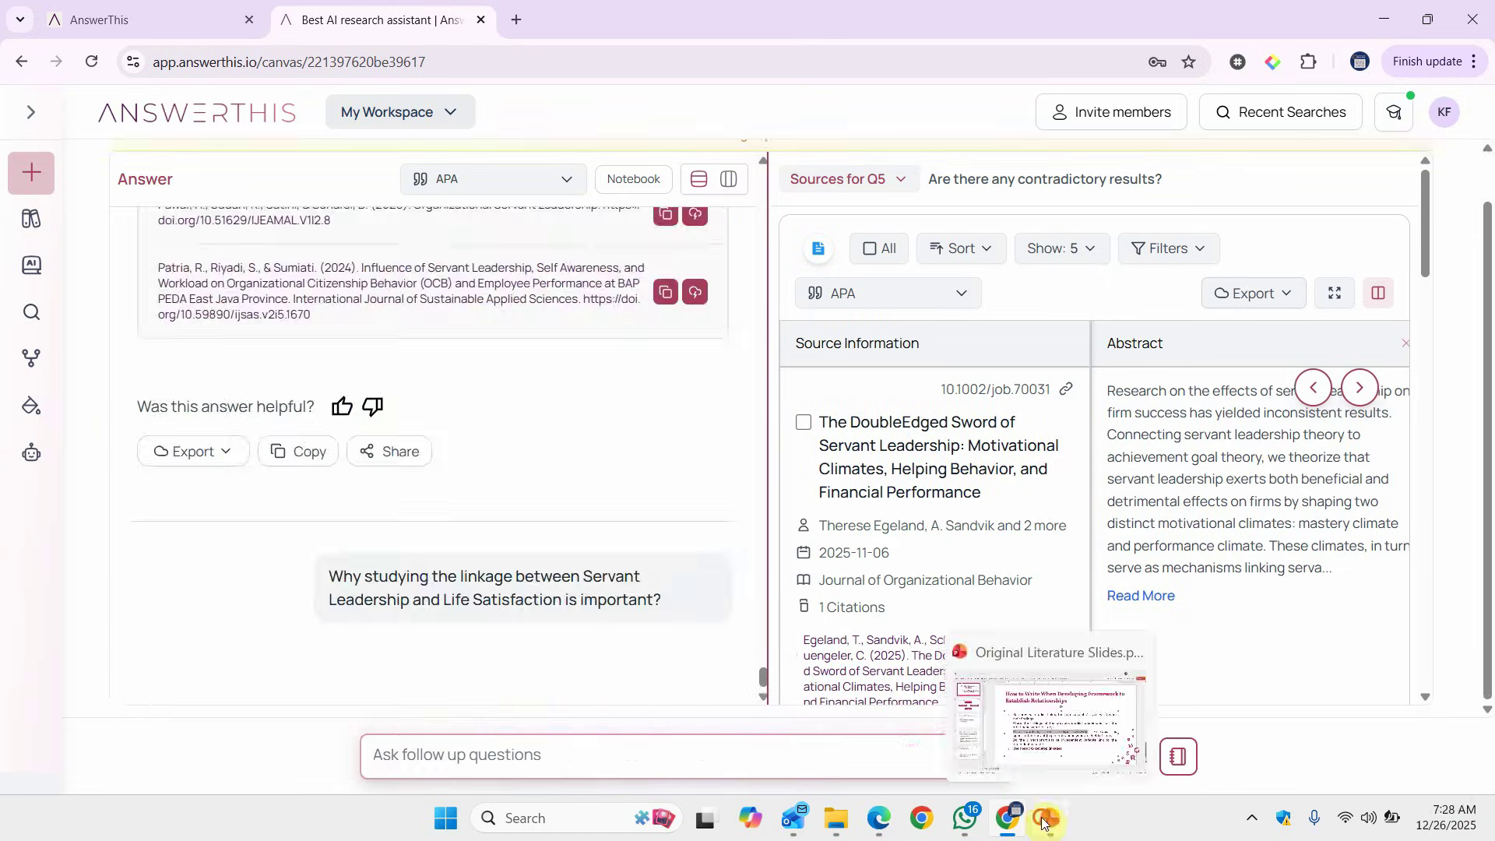
{"action": "left_click", "coordinate": [1051, 822]}
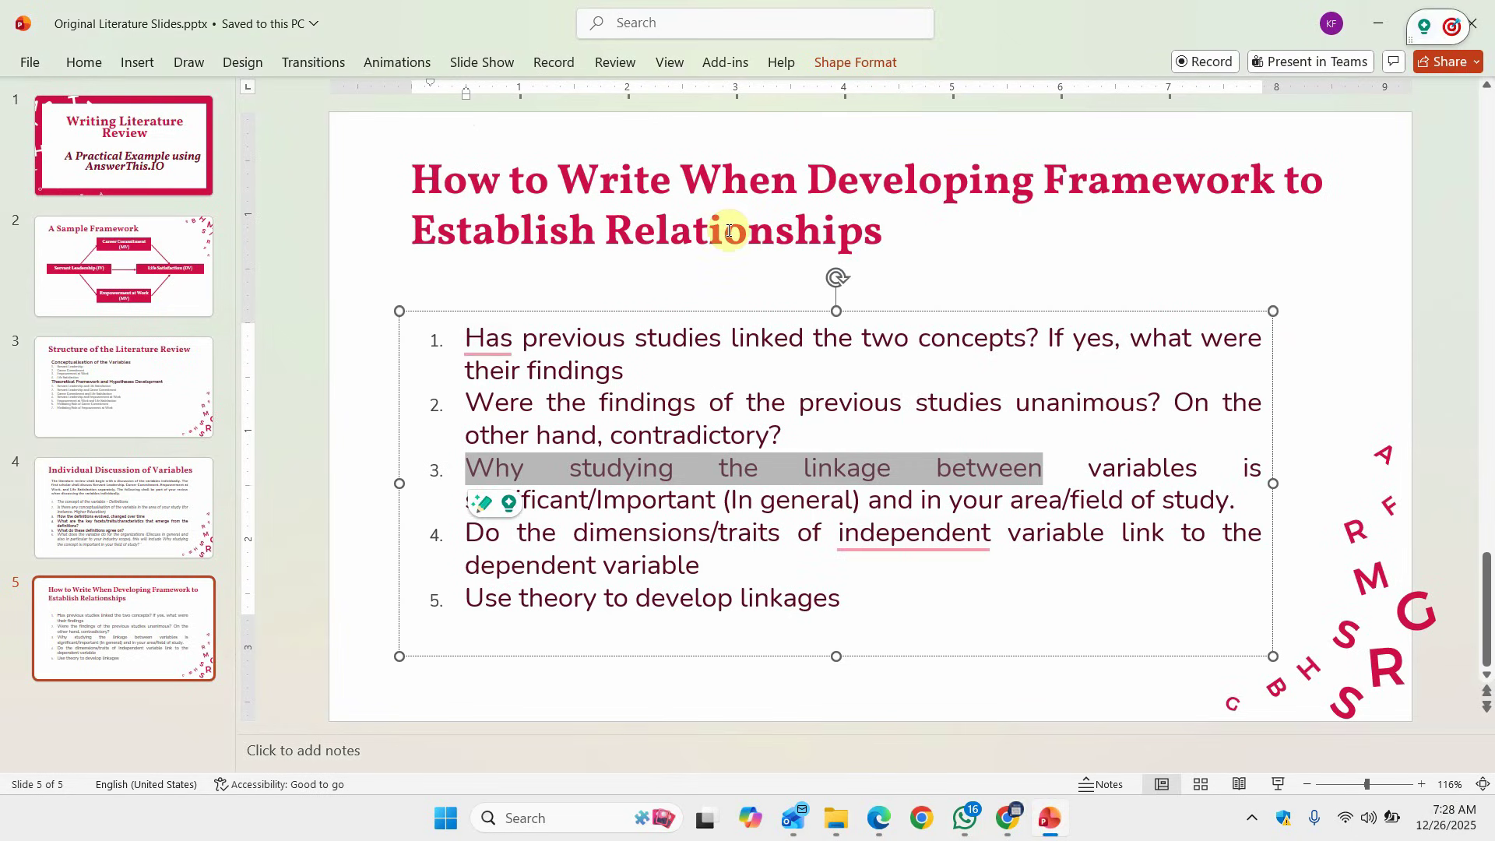
Select item 3 and step through items 4 and 5 on the framework slide, leaving them unchanged
{"action": "left_click", "coordinate": [670, 369]}
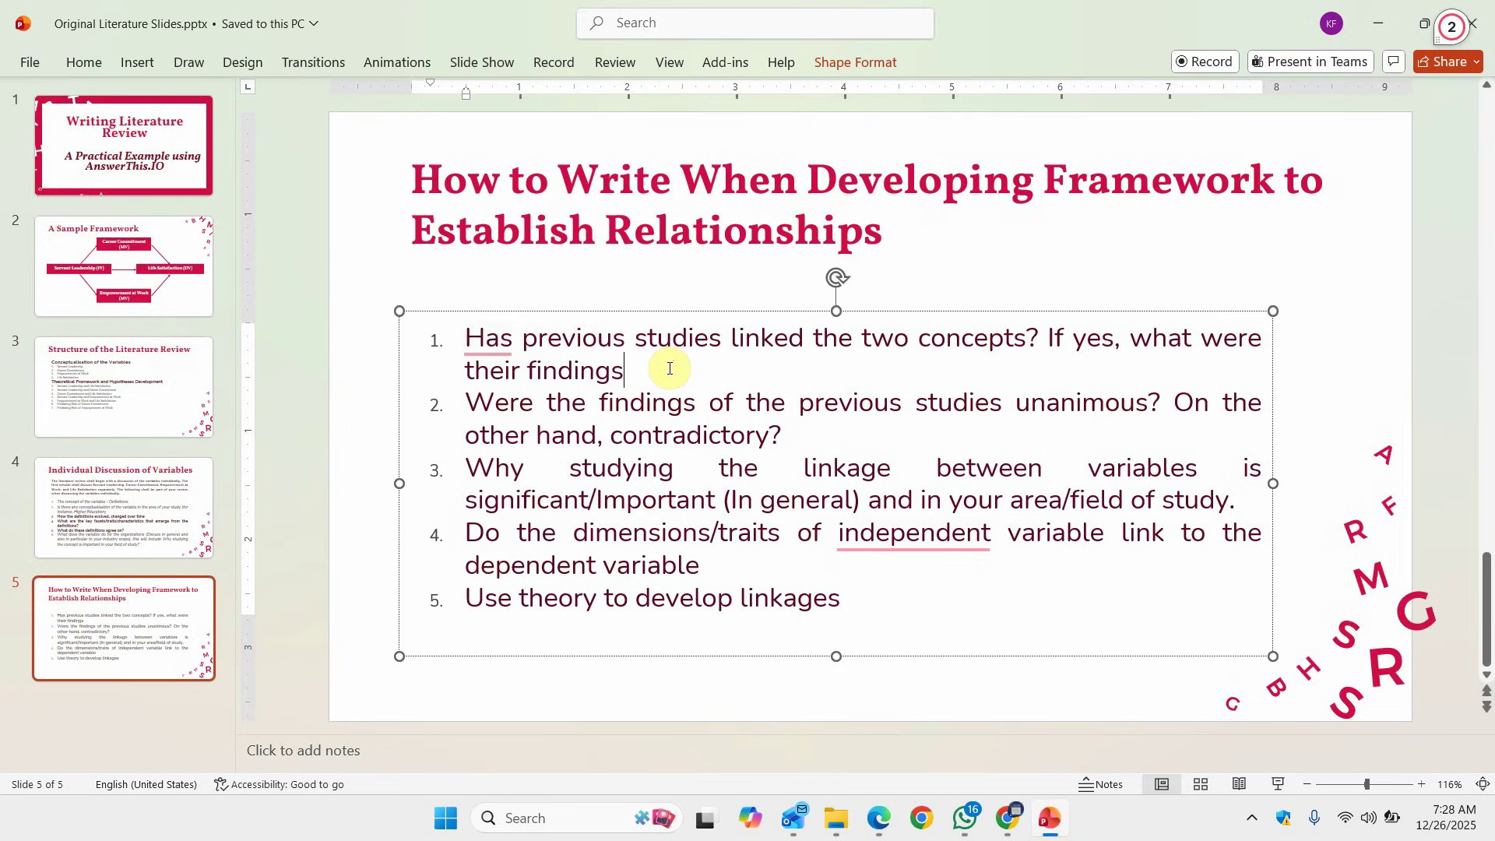
{"action": "key", "text": "Down"}
{"action": "key", "text": "Down"}
{"action": "key", "text": "Home"}
{"action": "key", "text": "shift+Down"}
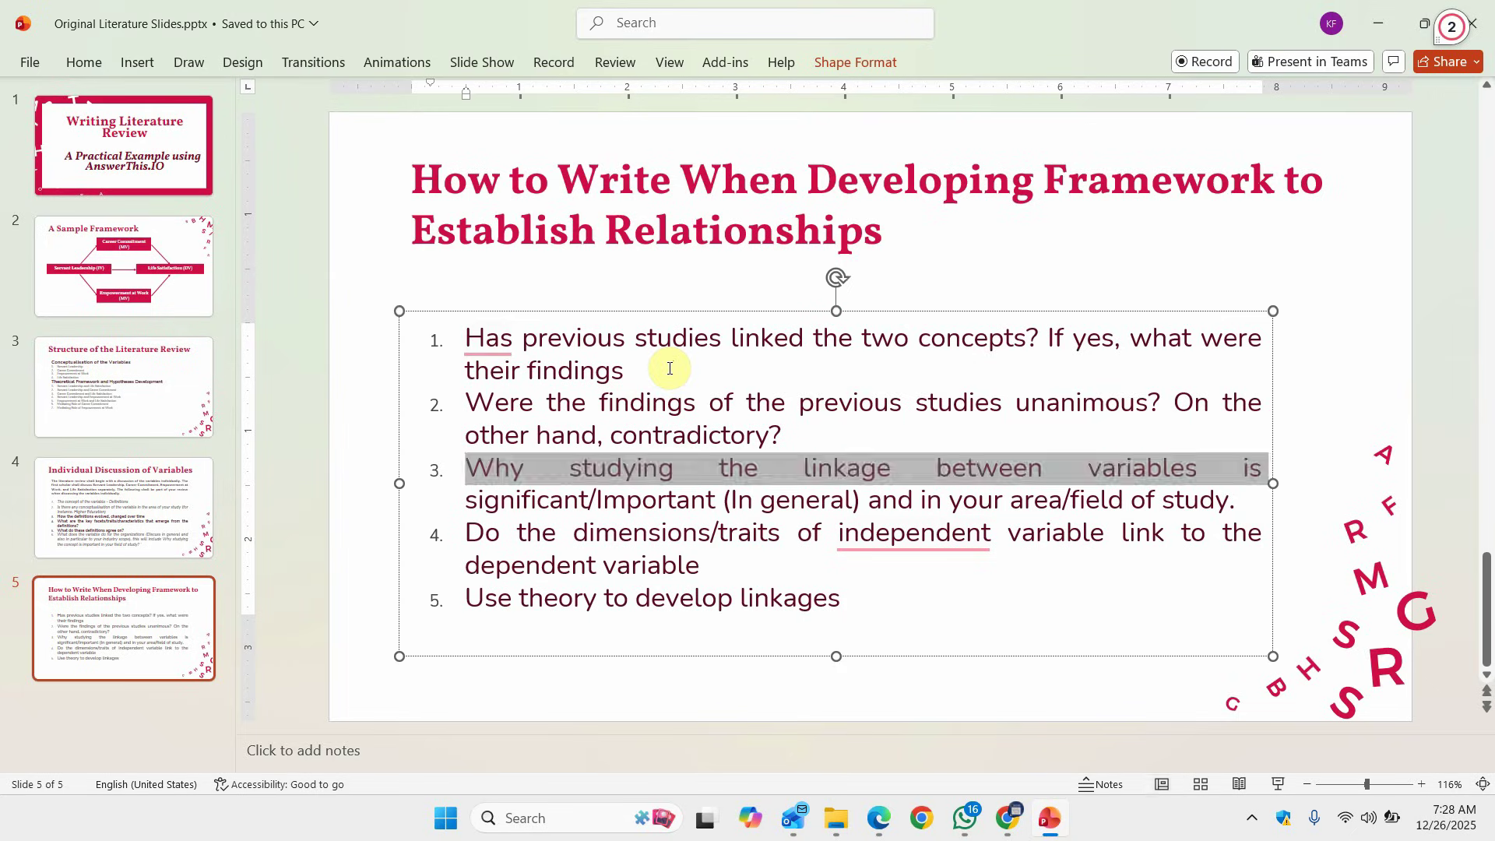
{"action": "key", "text": "shift+Down"}
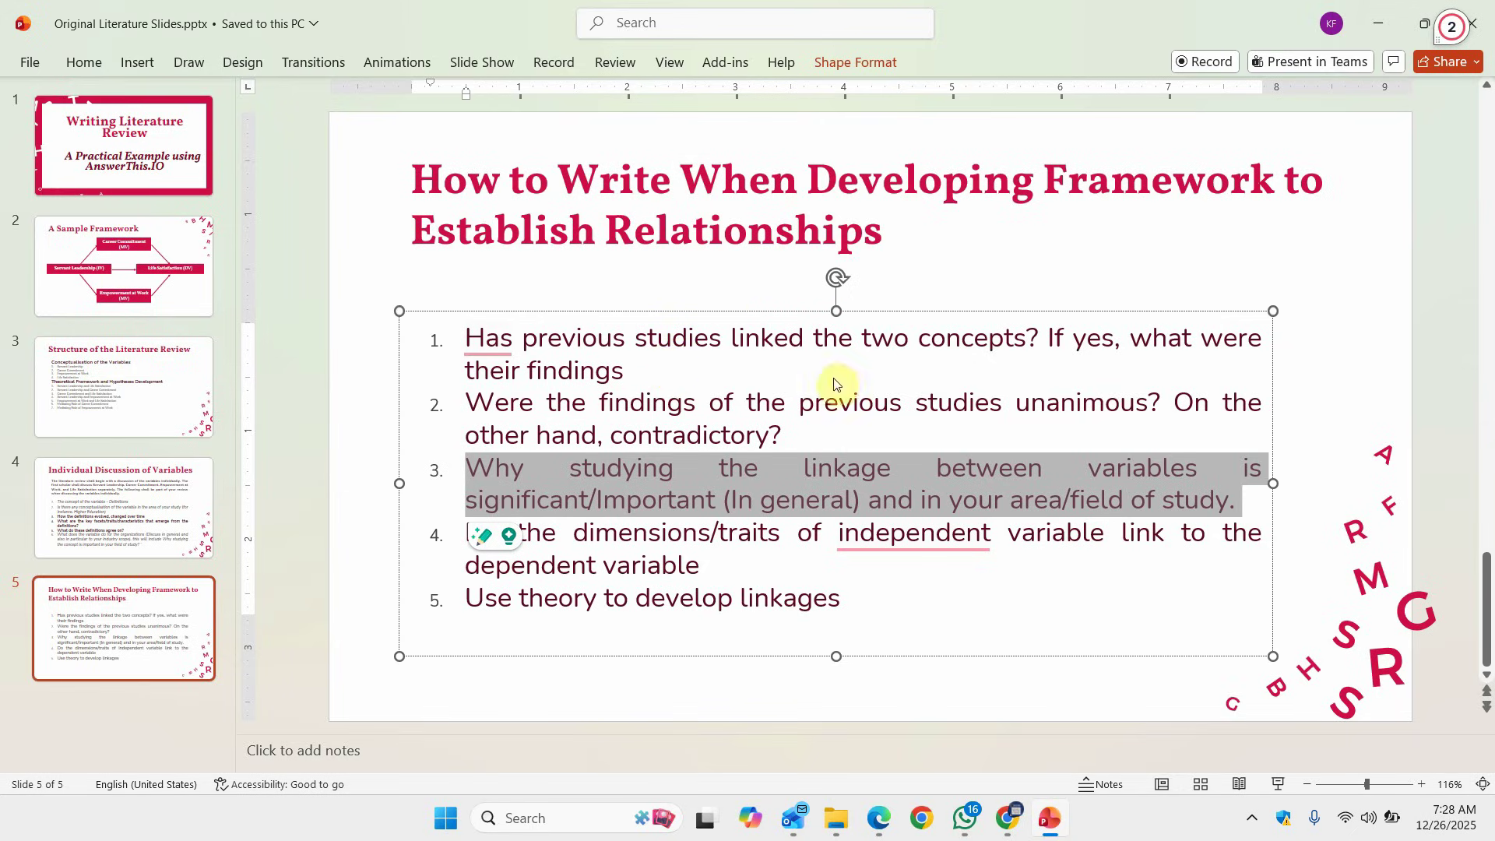
{"action": "left_click", "coordinate": [765, 555]}
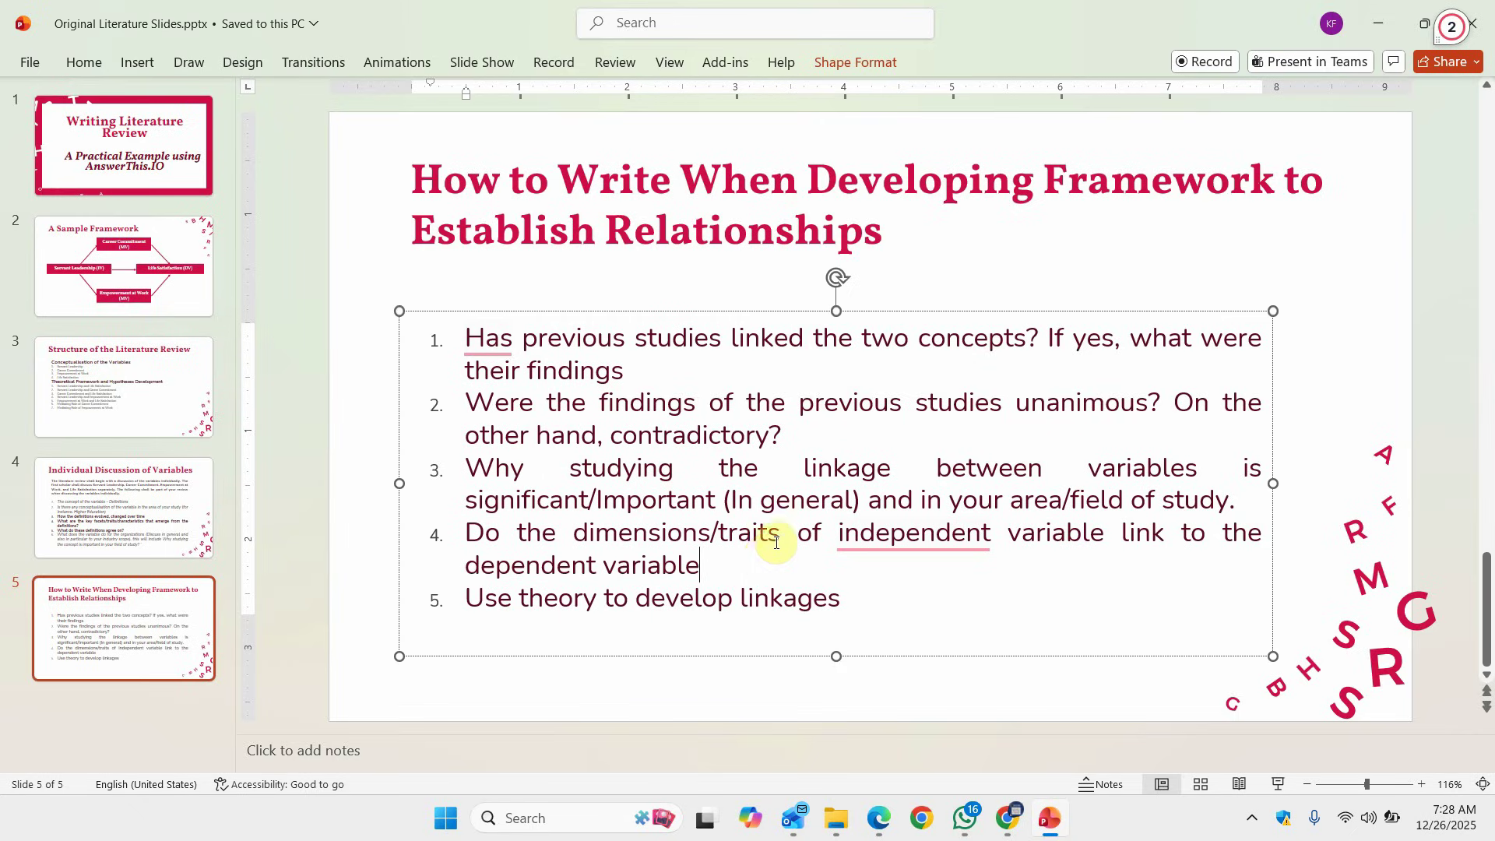
{"action": "left_click", "coordinate": [859, 608]}
{"action": "mouse_move", "coordinate": [1007, 817]}
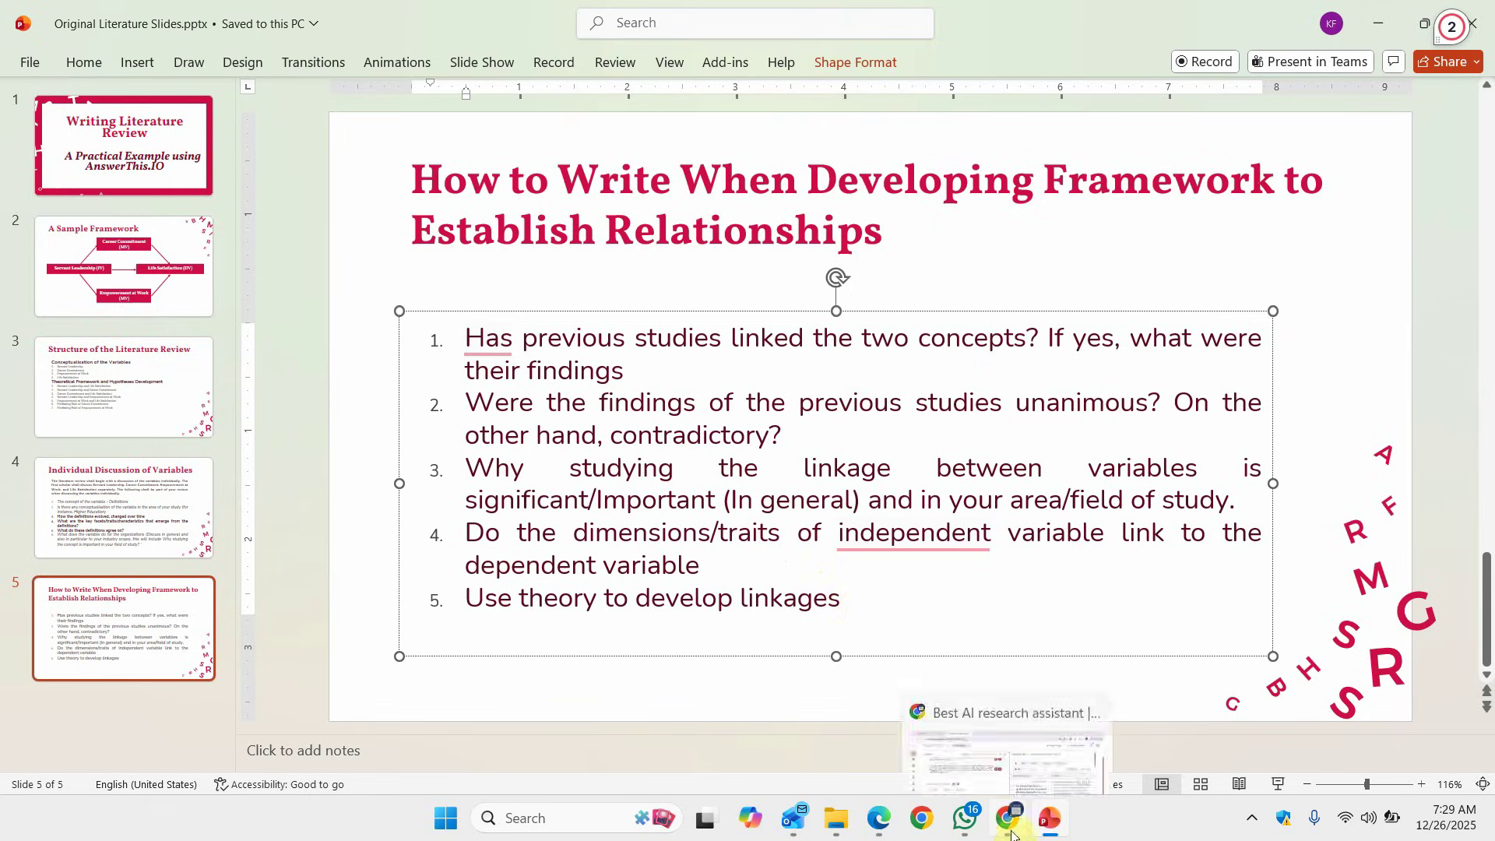
{"action": "left_click", "coordinate": [982, 744]}
Read the linkage-importance answer down through the toxic work environments and employee well-being sections
{"action": "scroll", "coordinate": [500, 527], "scroll_direction": "down", "scroll_amount": 3}
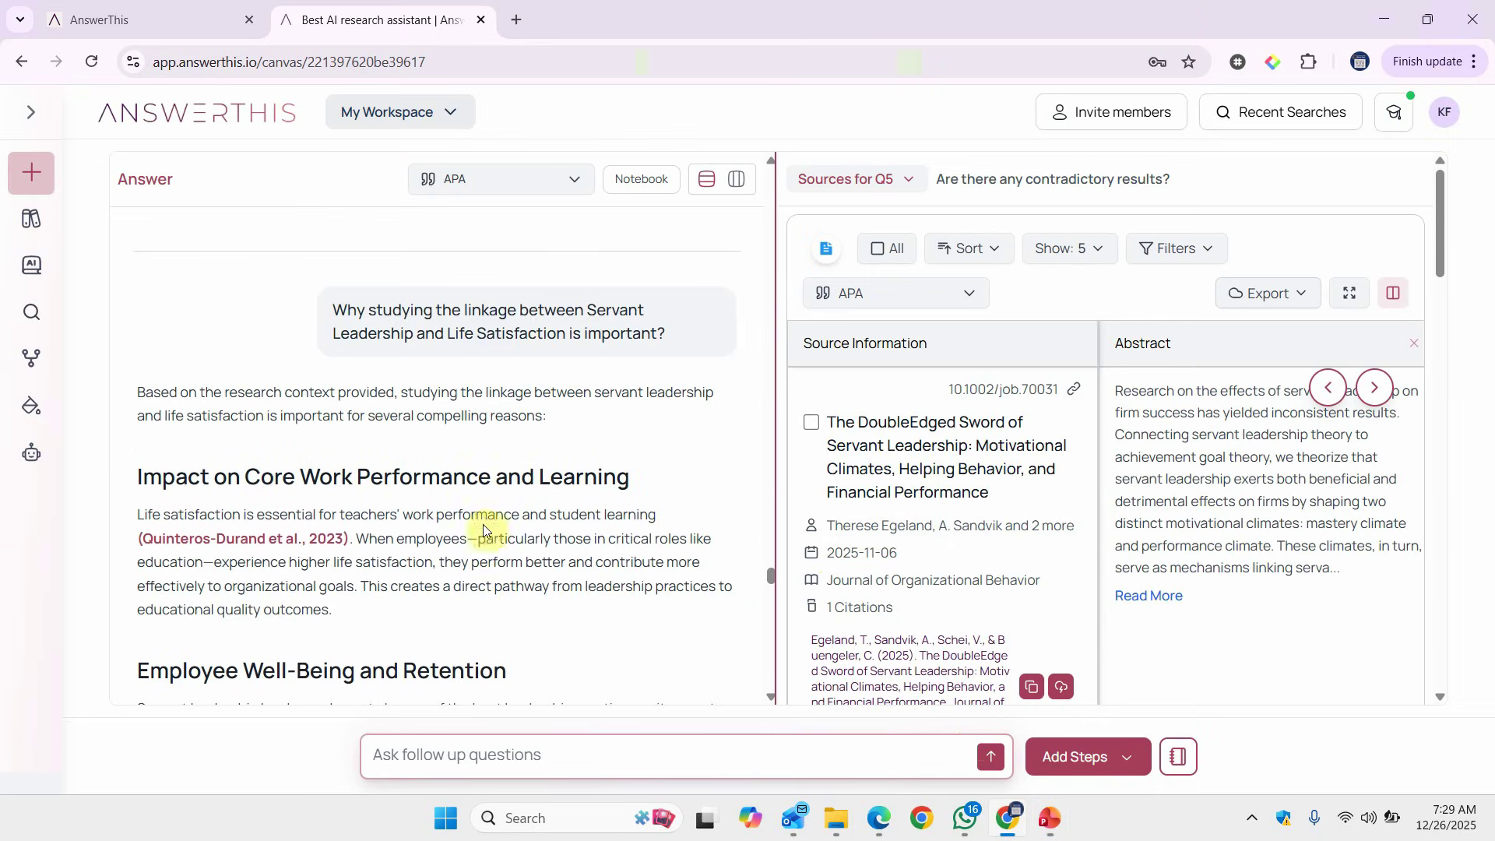
{"action": "scroll", "coordinate": [489, 527], "scroll_direction": "down", "scroll_amount": 4}
{"action": "scroll", "coordinate": [483, 530], "scroll_direction": "down", "scroll_amount": 2}
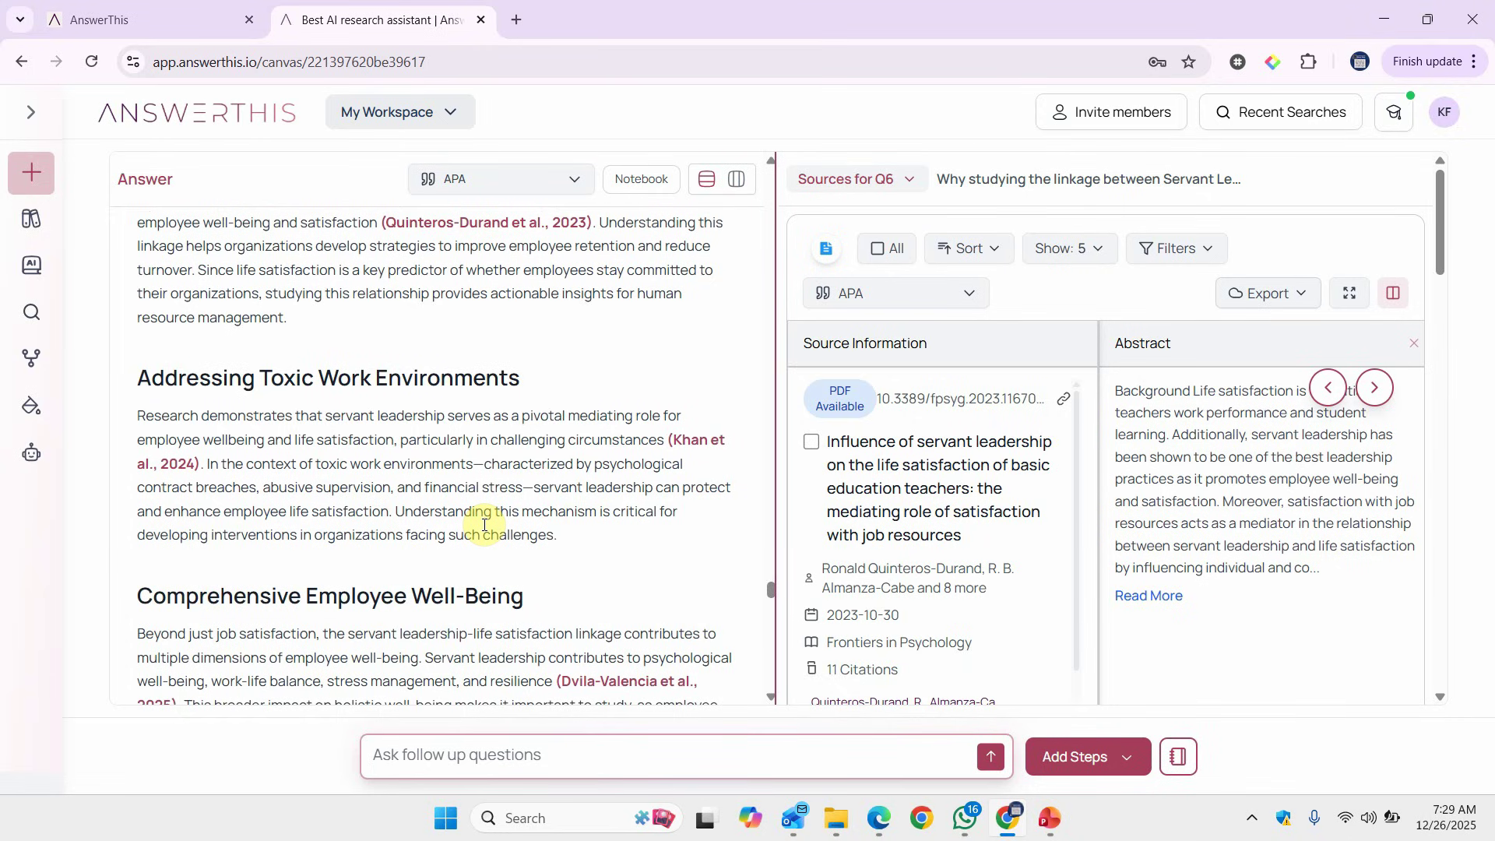
{"action": "left_click", "coordinate": [593, 768]}
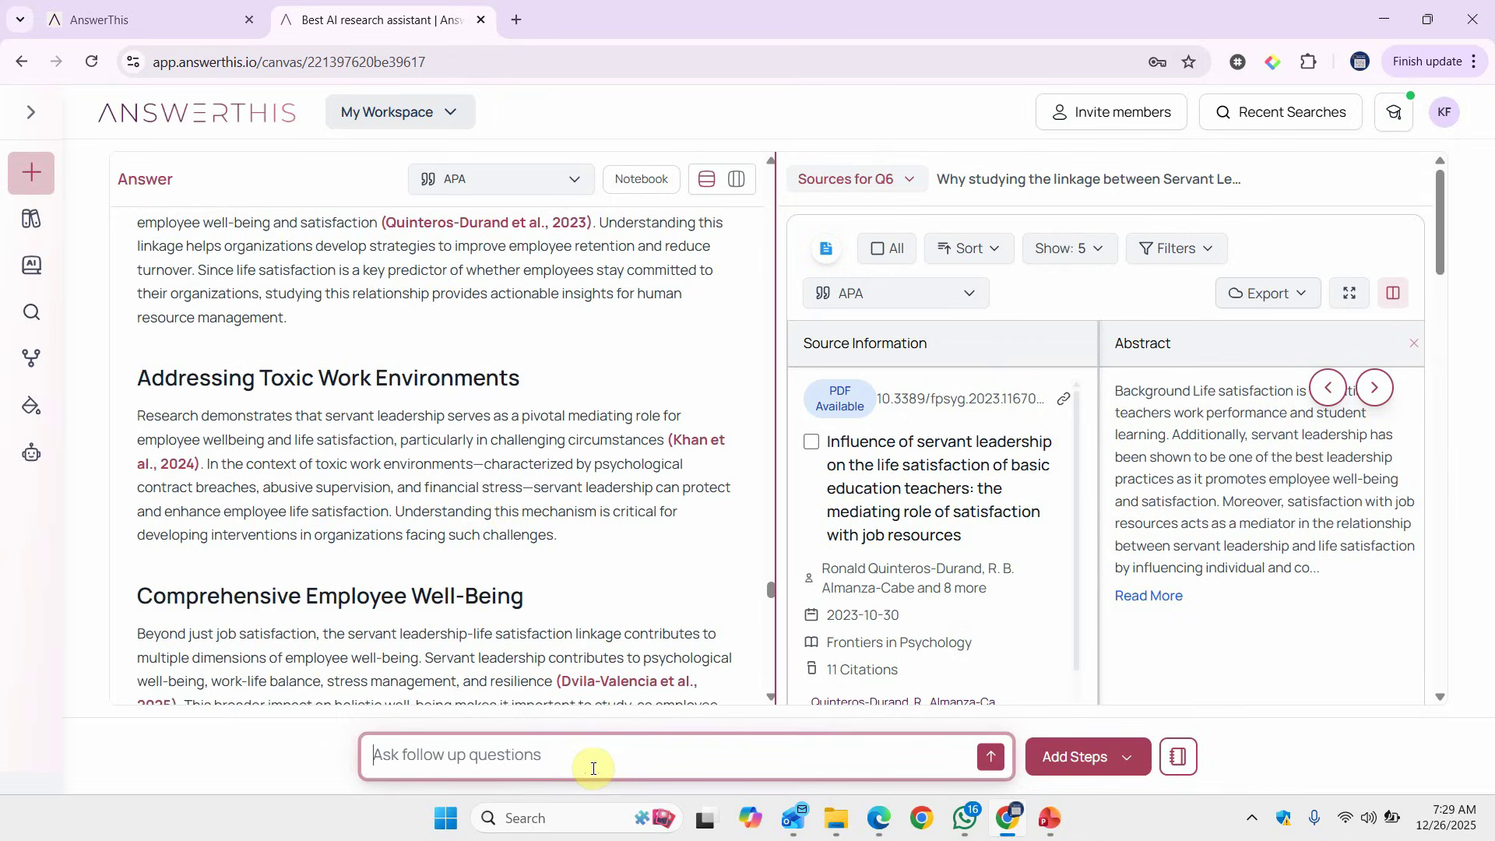
Ask 'What theory can be used to link Servant Leadership with Life Satisfaction?'
{"action": "type", "text": "What theory can be used to "}
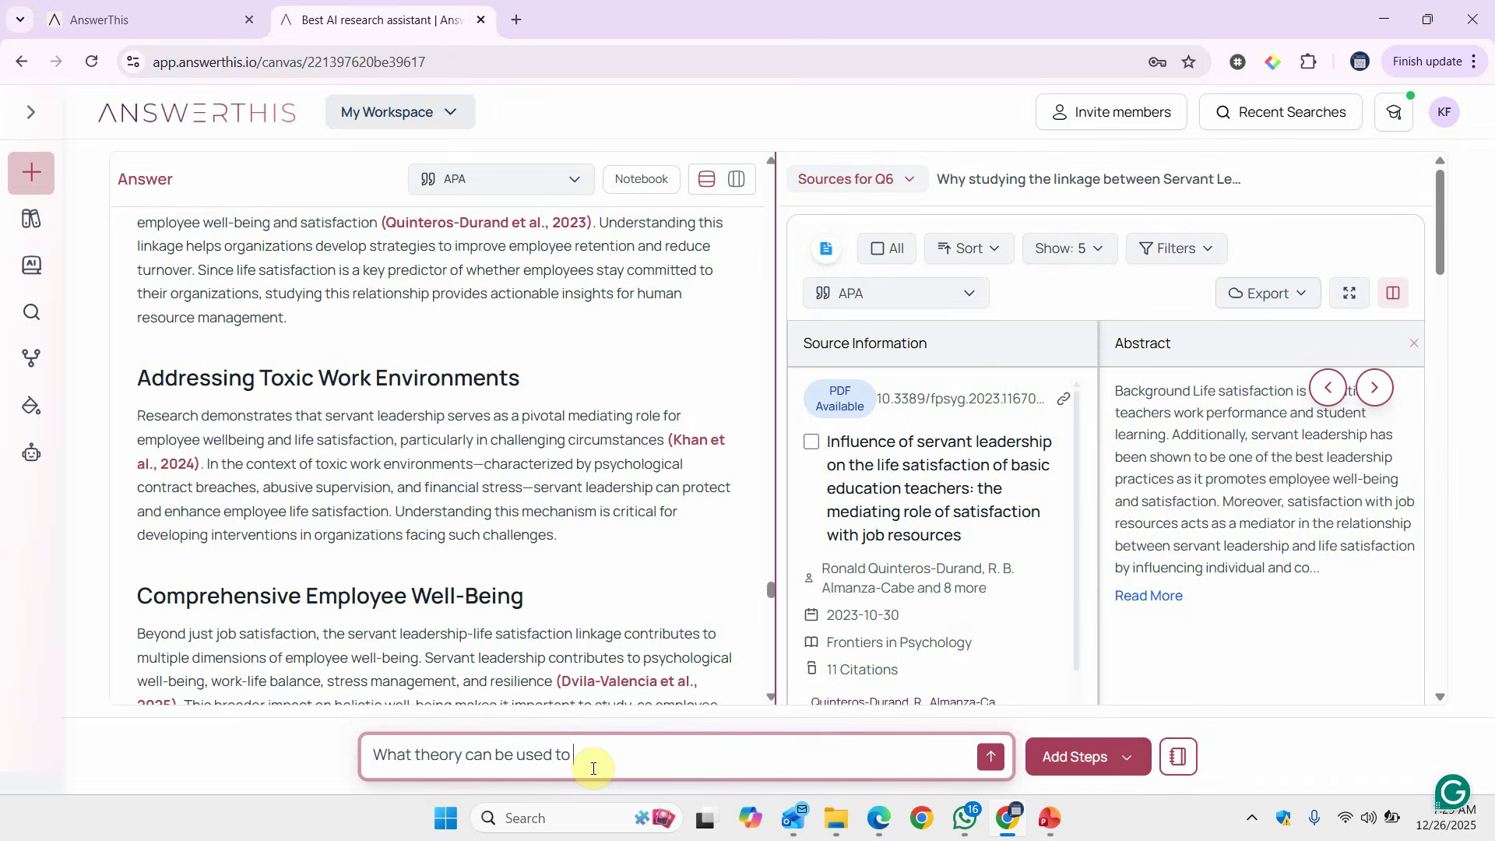
{"action": "type", "text": "link Servant Leader"}
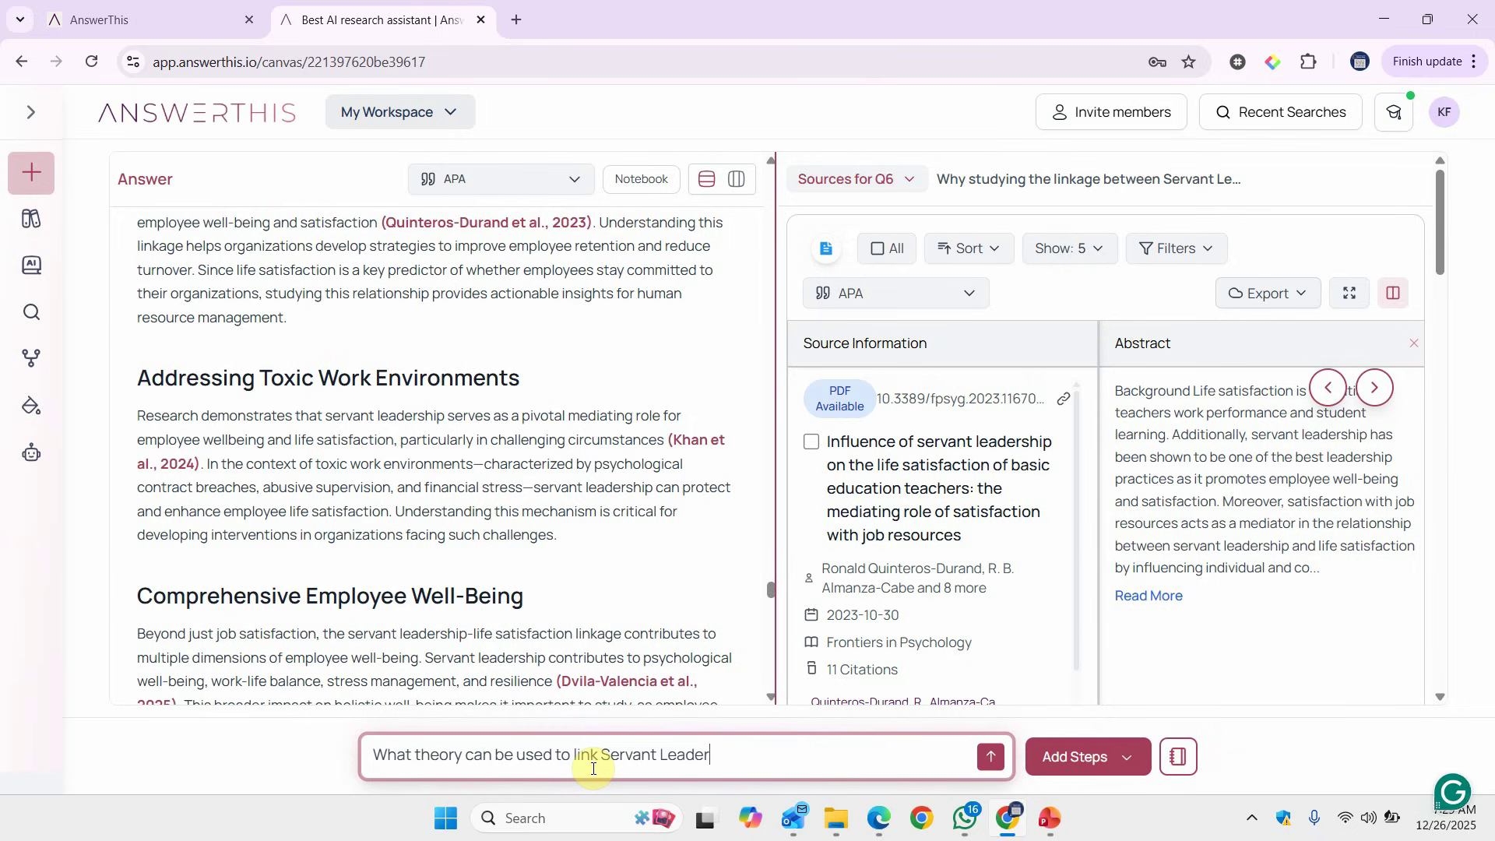
{"action": "type", "text": "ship with Life "}
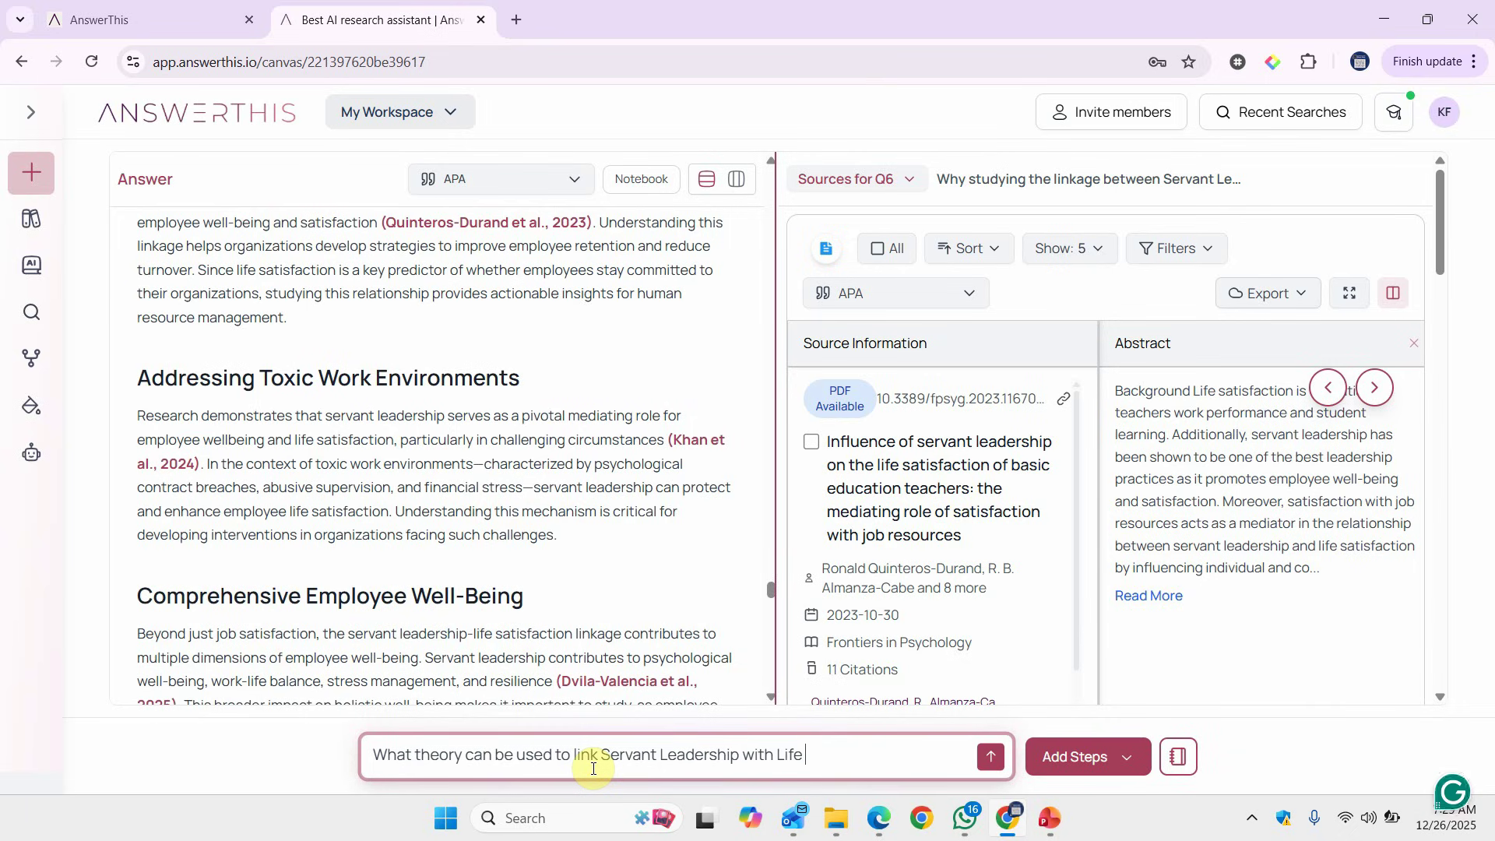
{"action": "type", "text": "Satisfaction?"}
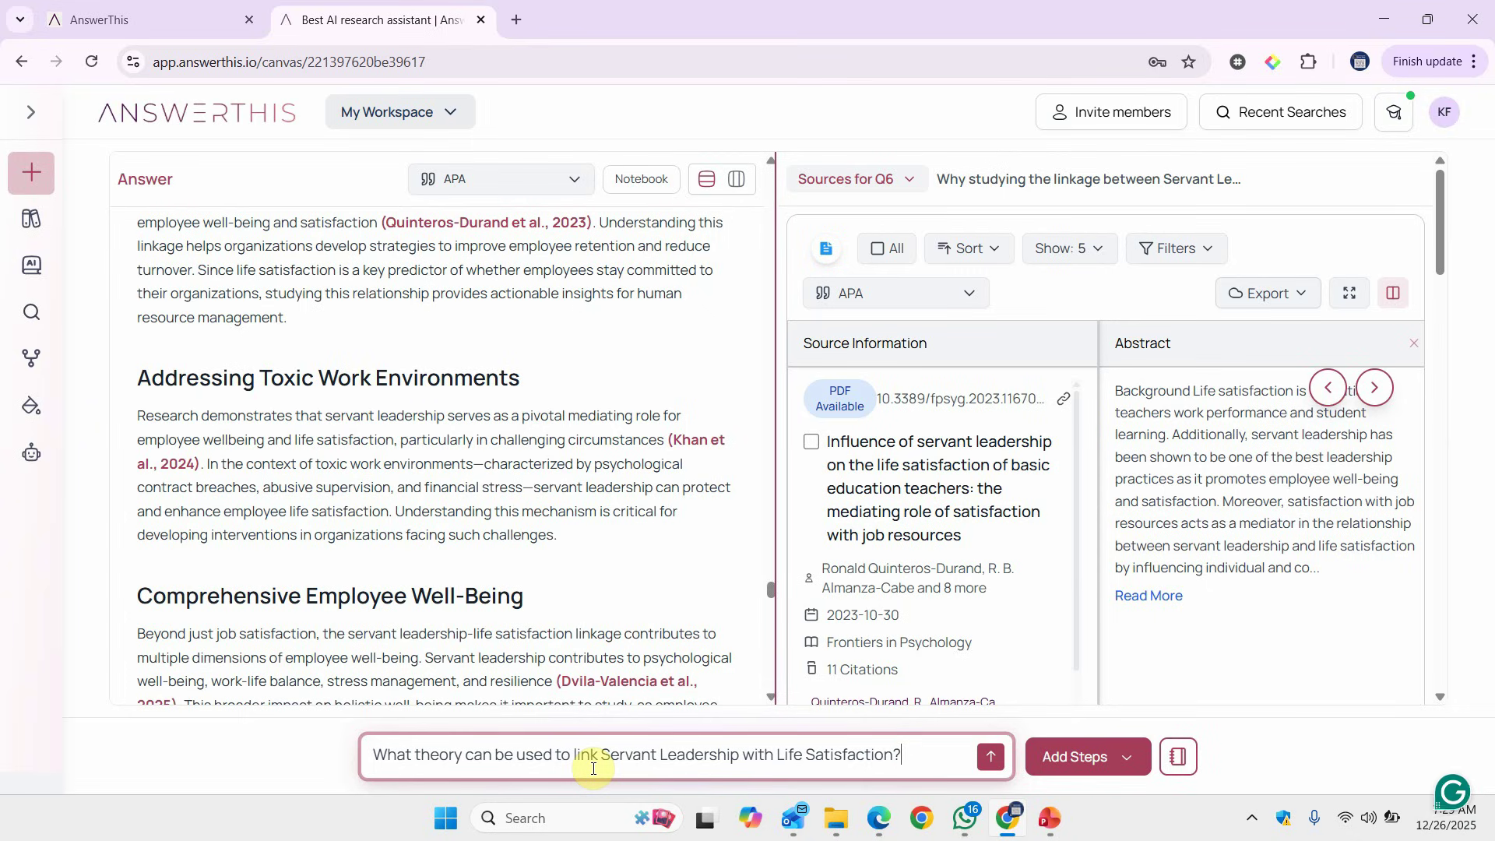
{"action": "left_click", "coordinate": [989, 759]}
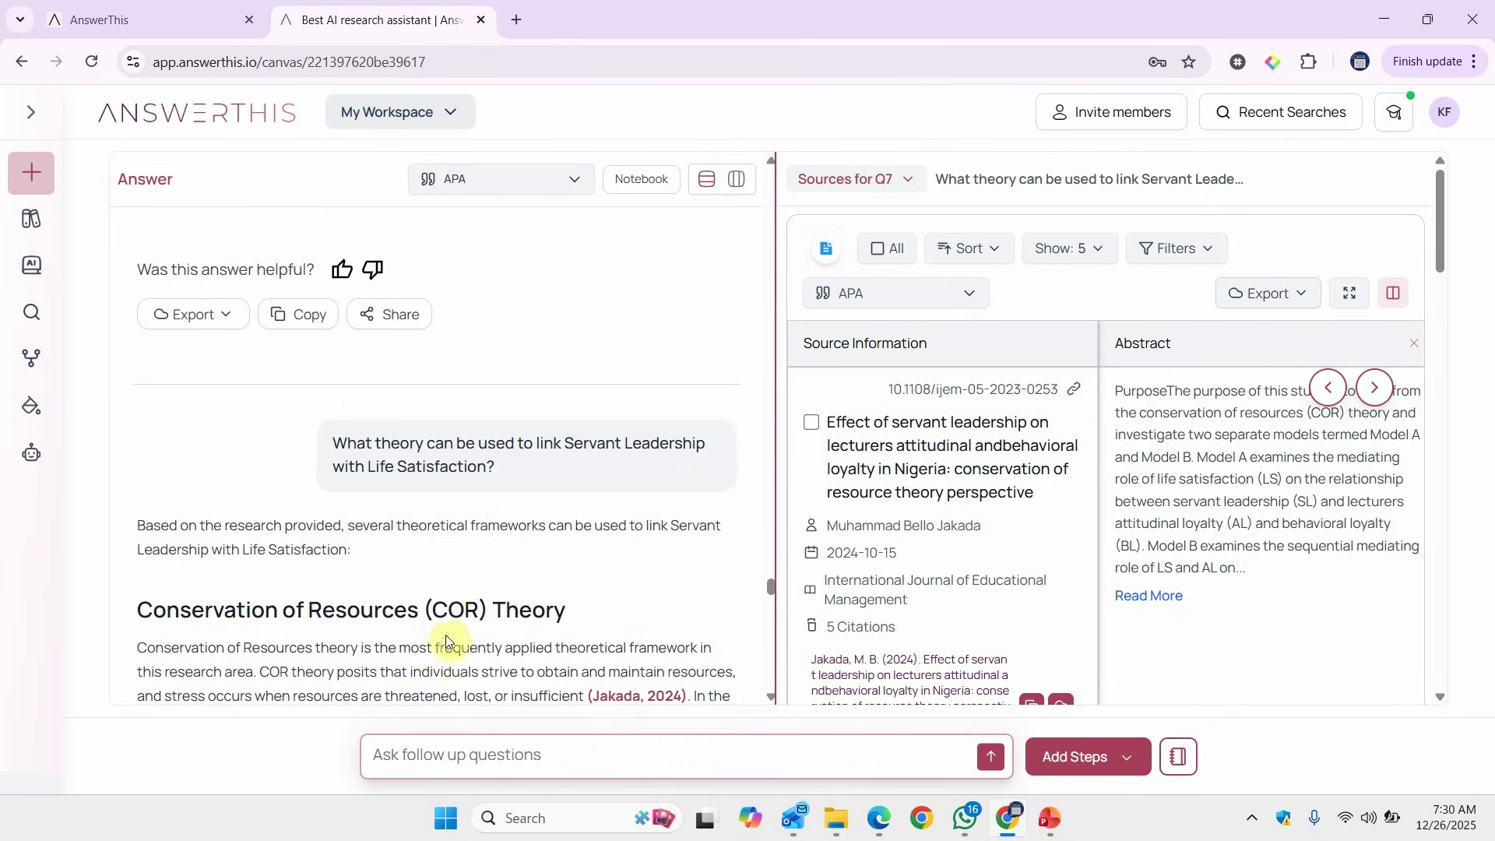
Scroll through the theory answer covering COR, Self-Determination, Social Exchange, Social Learning, Goal-Framing and LMX
{"action": "scroll", "coordinate": [446, 641], "scroll_direction": "down", "scroll_amount": 3}
{"action": "scroll", "coordinate": [446, 641], "scroll_direction": "down", "scroll_amount": 2}
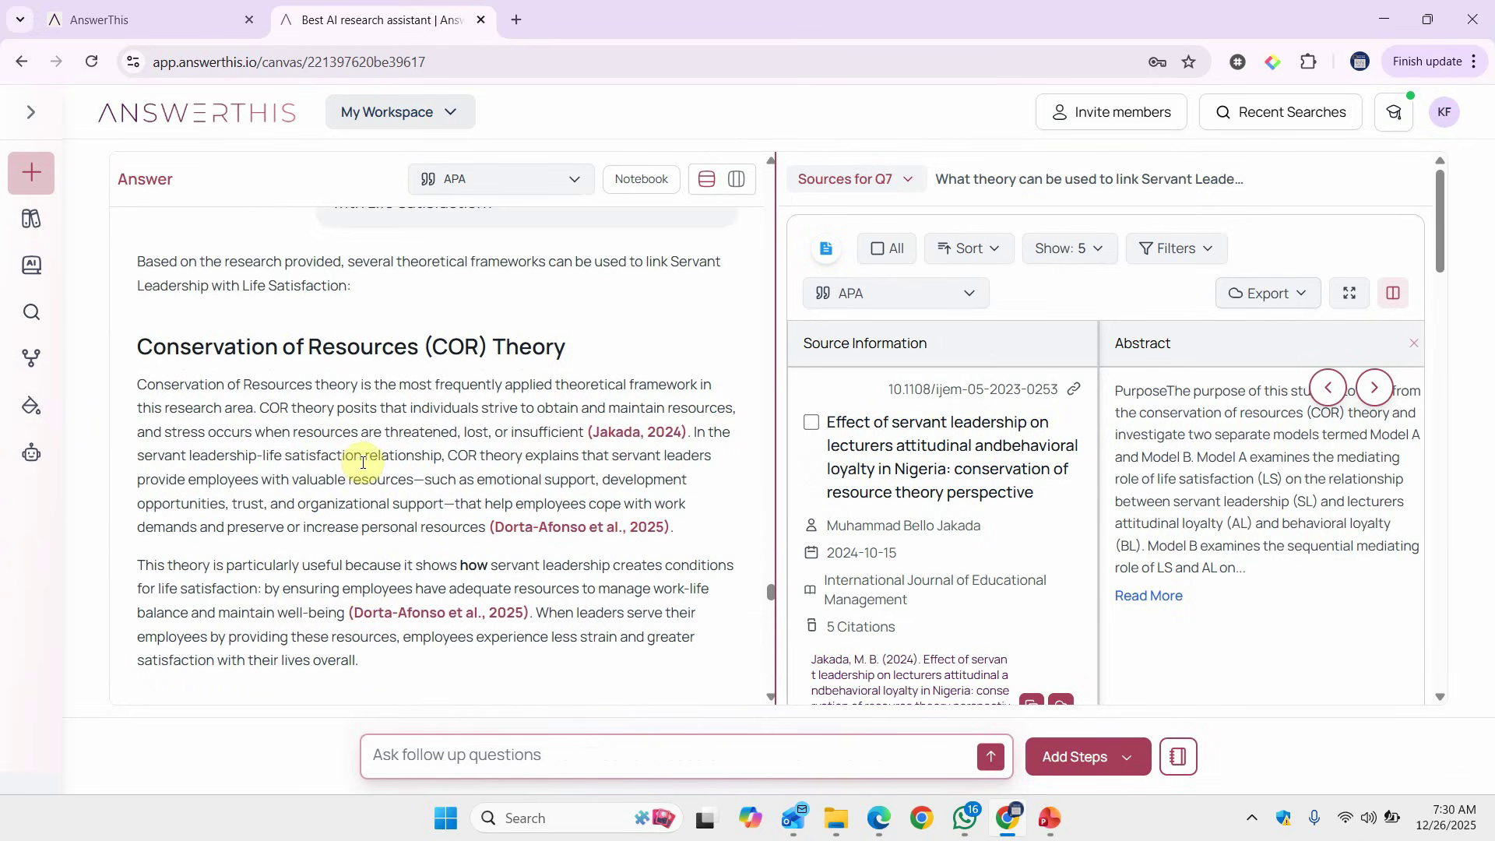
{"action": "scroll", "coordinate": [362, 462], "scroll_direction": "down", "scroll_amount": 2}
{"action": "scroll", "coordinate": [313, 505], "scroll_direction": "down", "scroll_amount": 3}
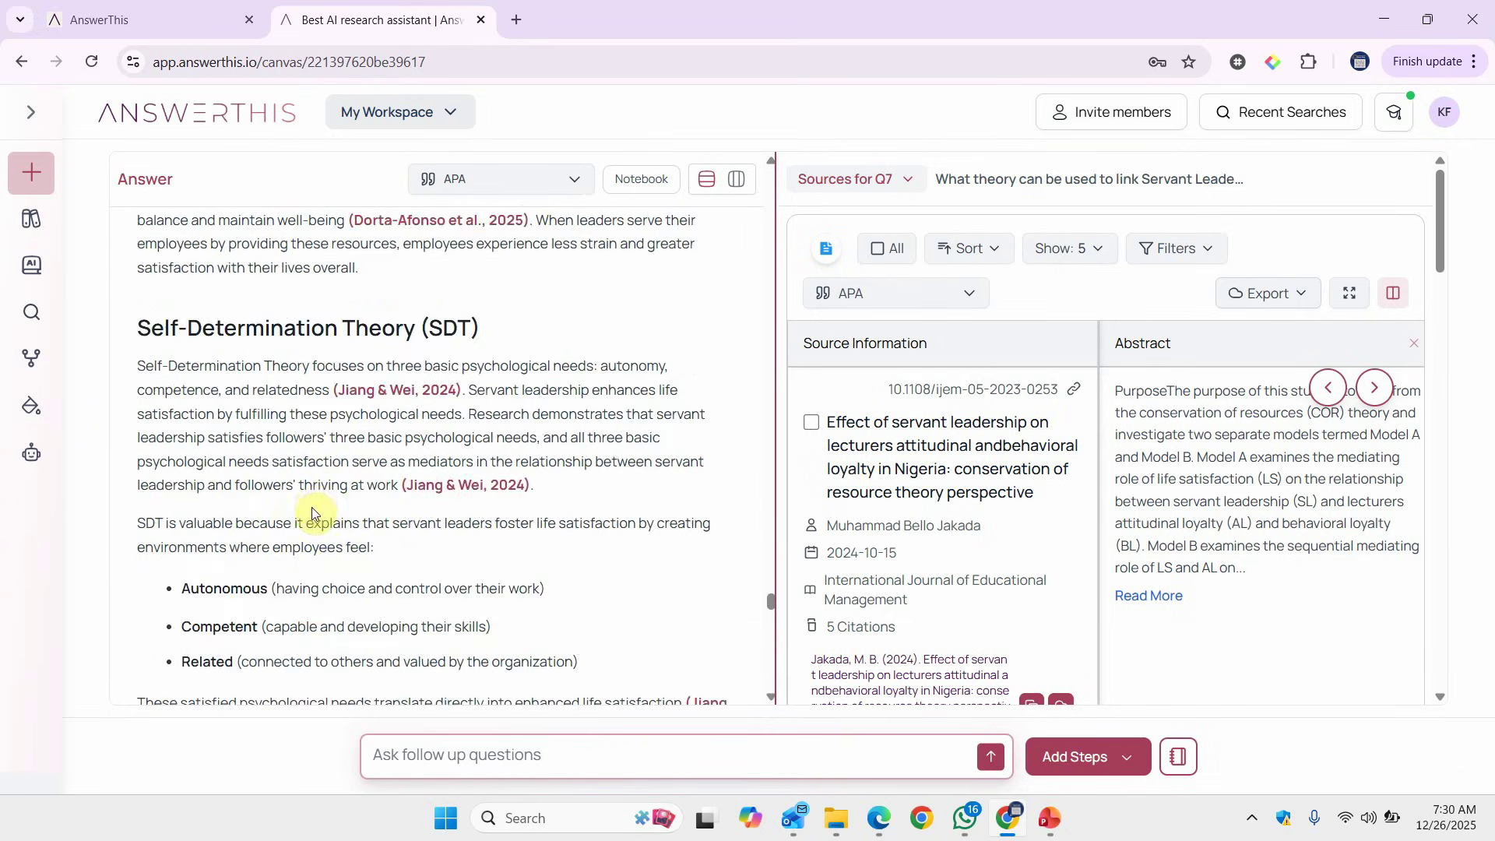
{"action": "scroll", "coordinate": [317, 508], "scroll_direction": "down", "scroll_amount": 4}
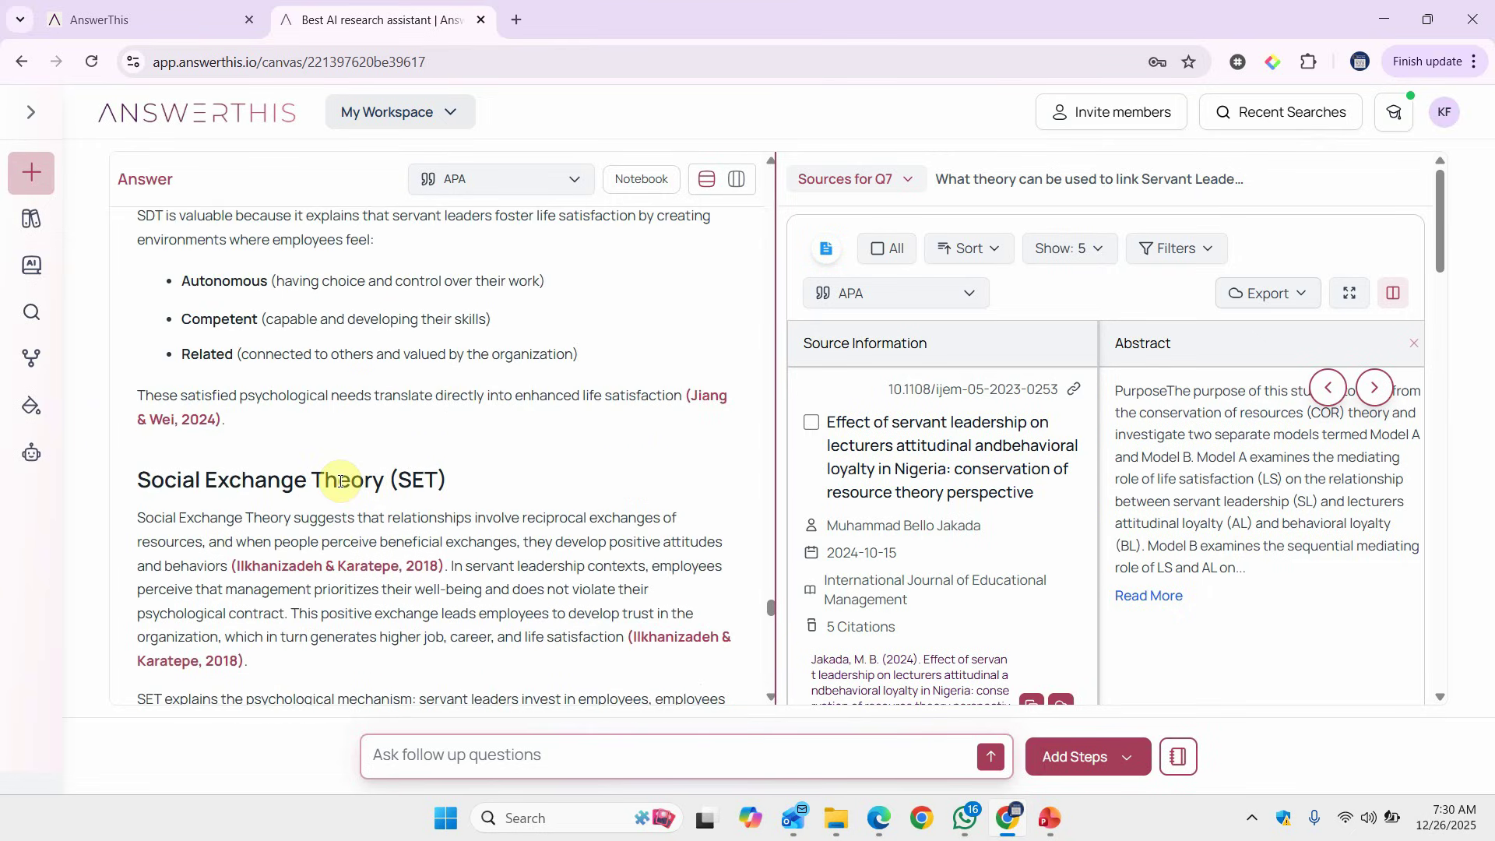
{"action": "scroll", "coordinate": [315, 510], "scroll_direction": "down", "scroll_amount": 1}
{"action": "scroll", "coordinate": [315, 510], "scroll_direction": "down", "scroll_amount": 4}
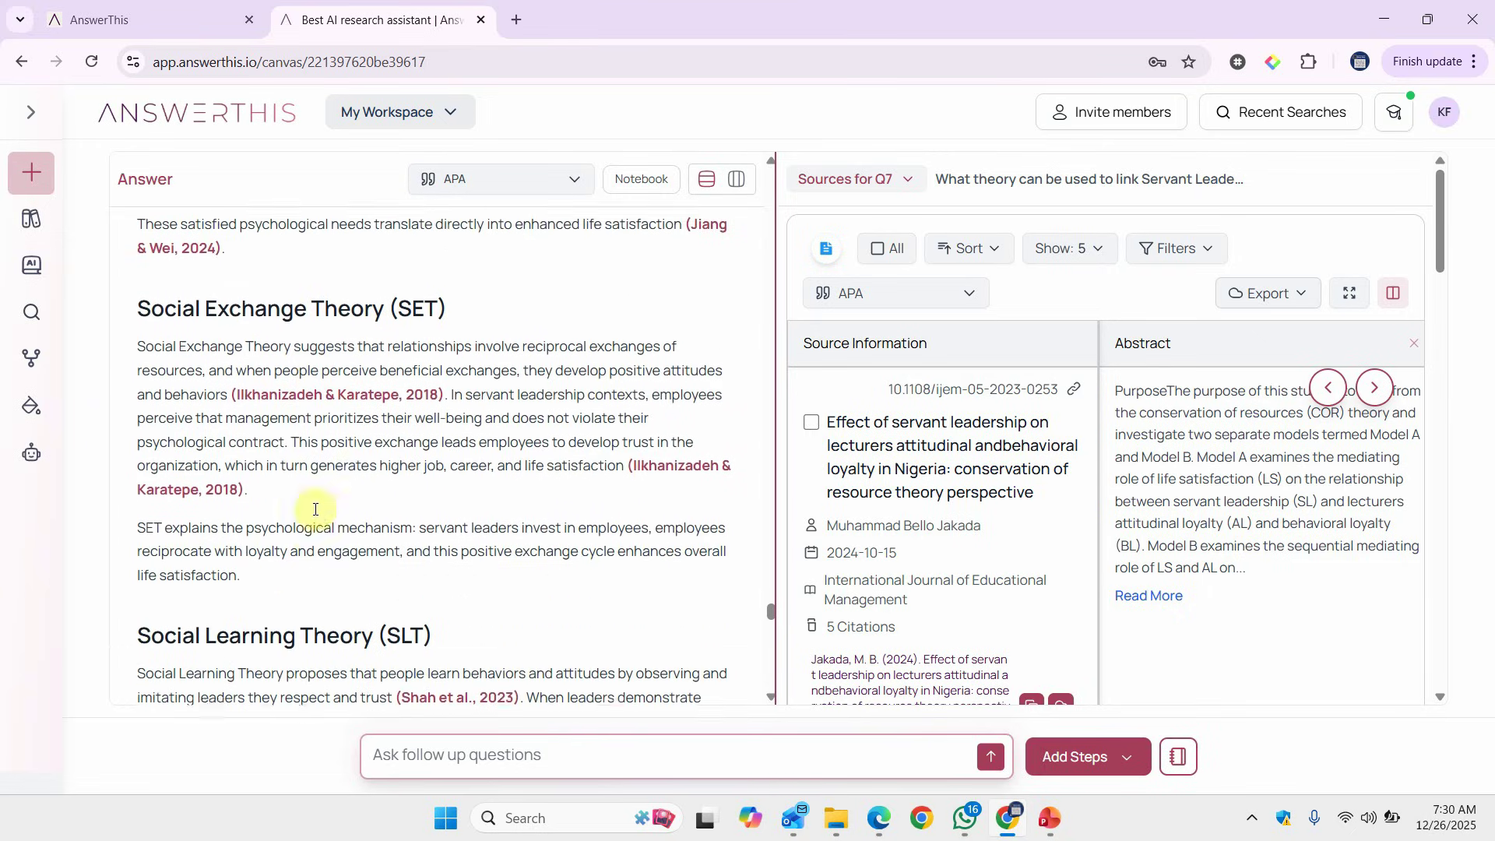
{"action": "scroll", "coordinate": [315, 512], "scroll_direction": "down", "scroll_amount": 6}
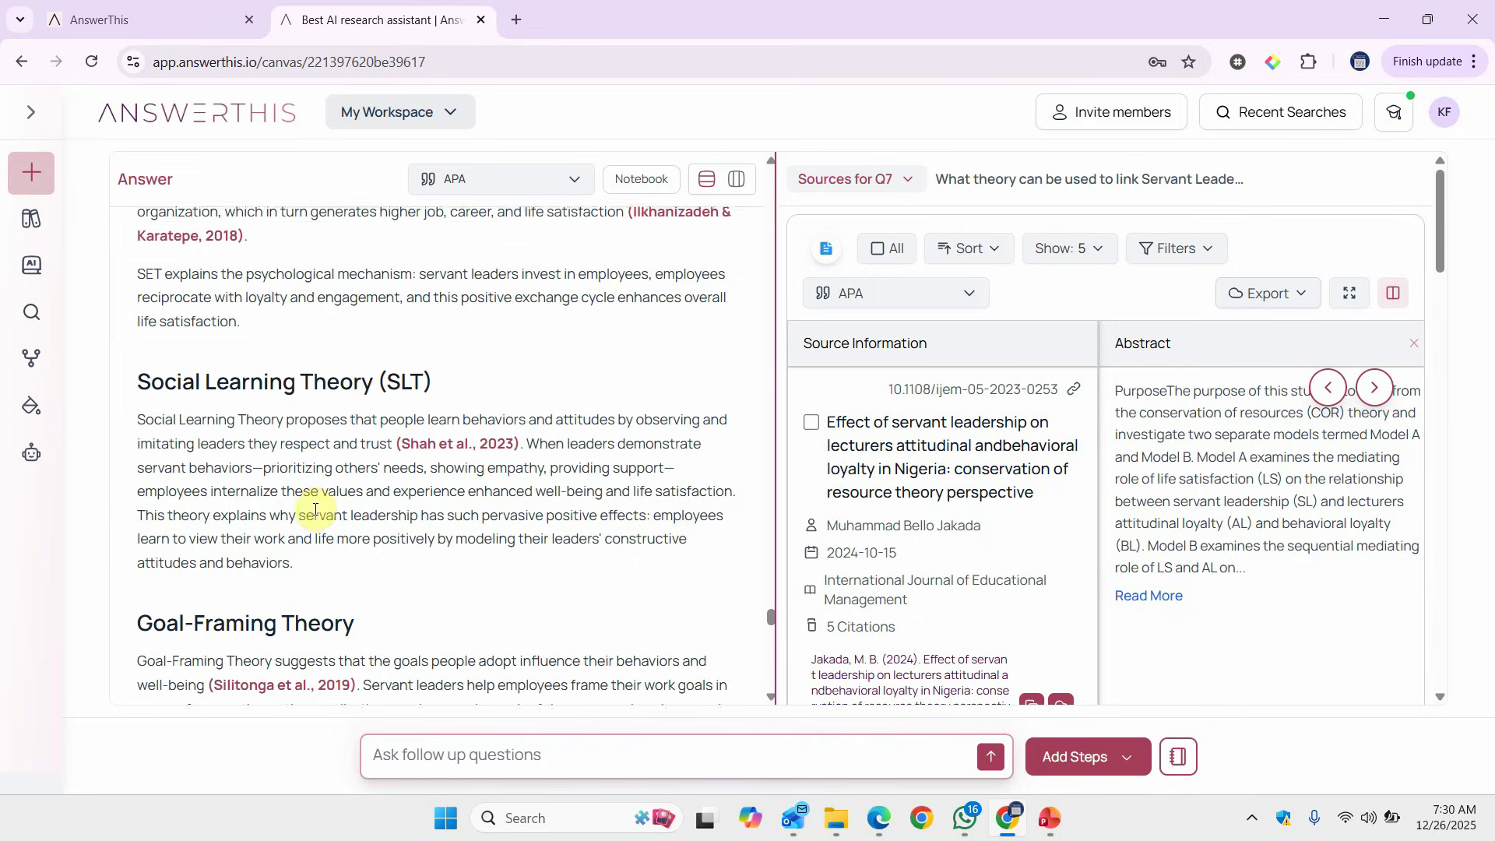
{"action": "scroll", "coordinate": [315, 510], "scroll_direction": "down", "scroll_amount": 1}
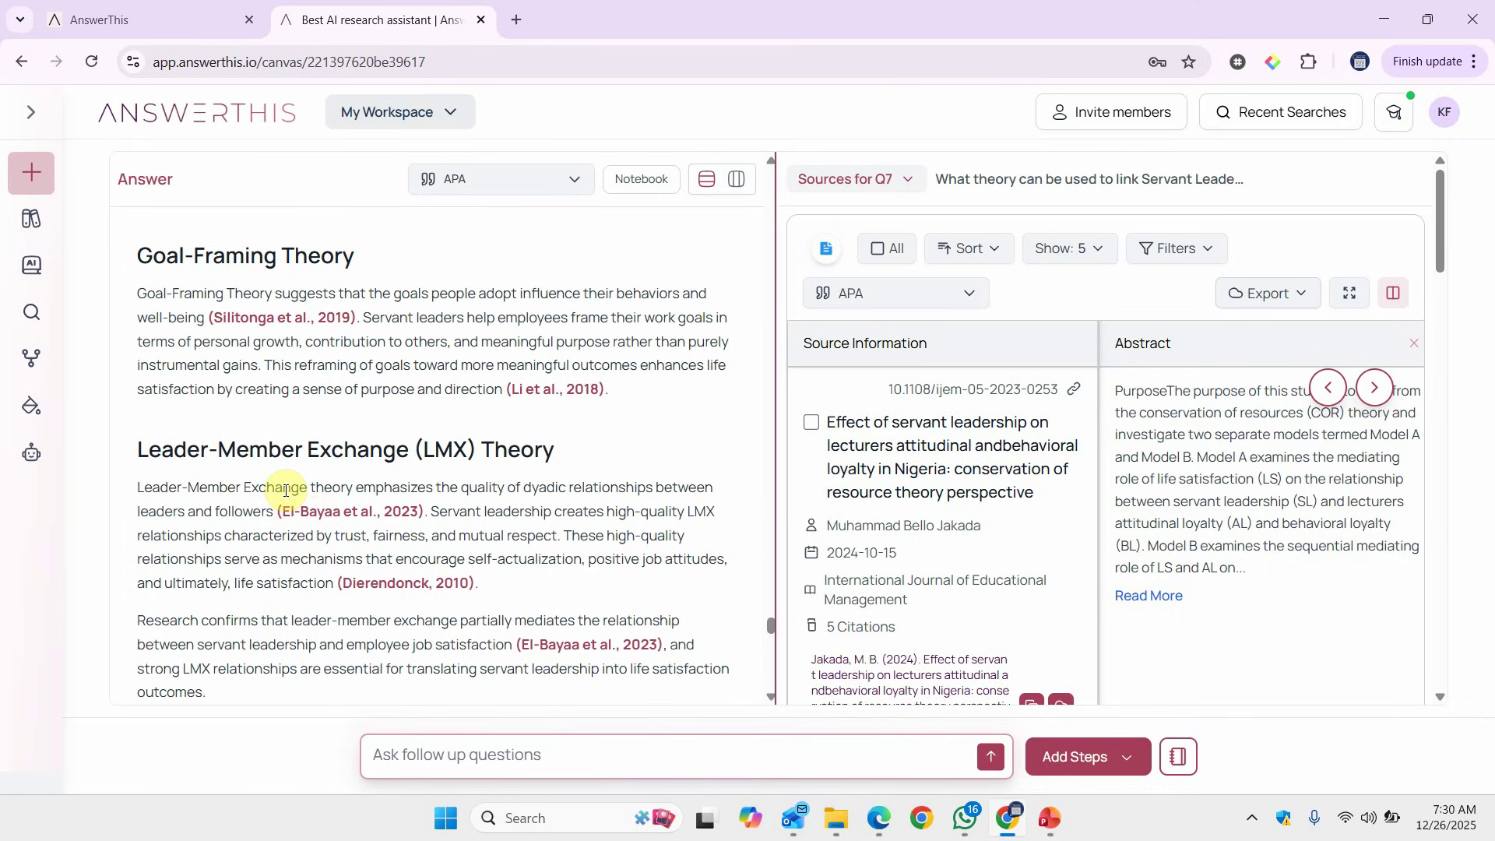
{"action": "scroll", "coordinate": [285, 492], "scroll_direction": "down", "scroll_amount": 3}
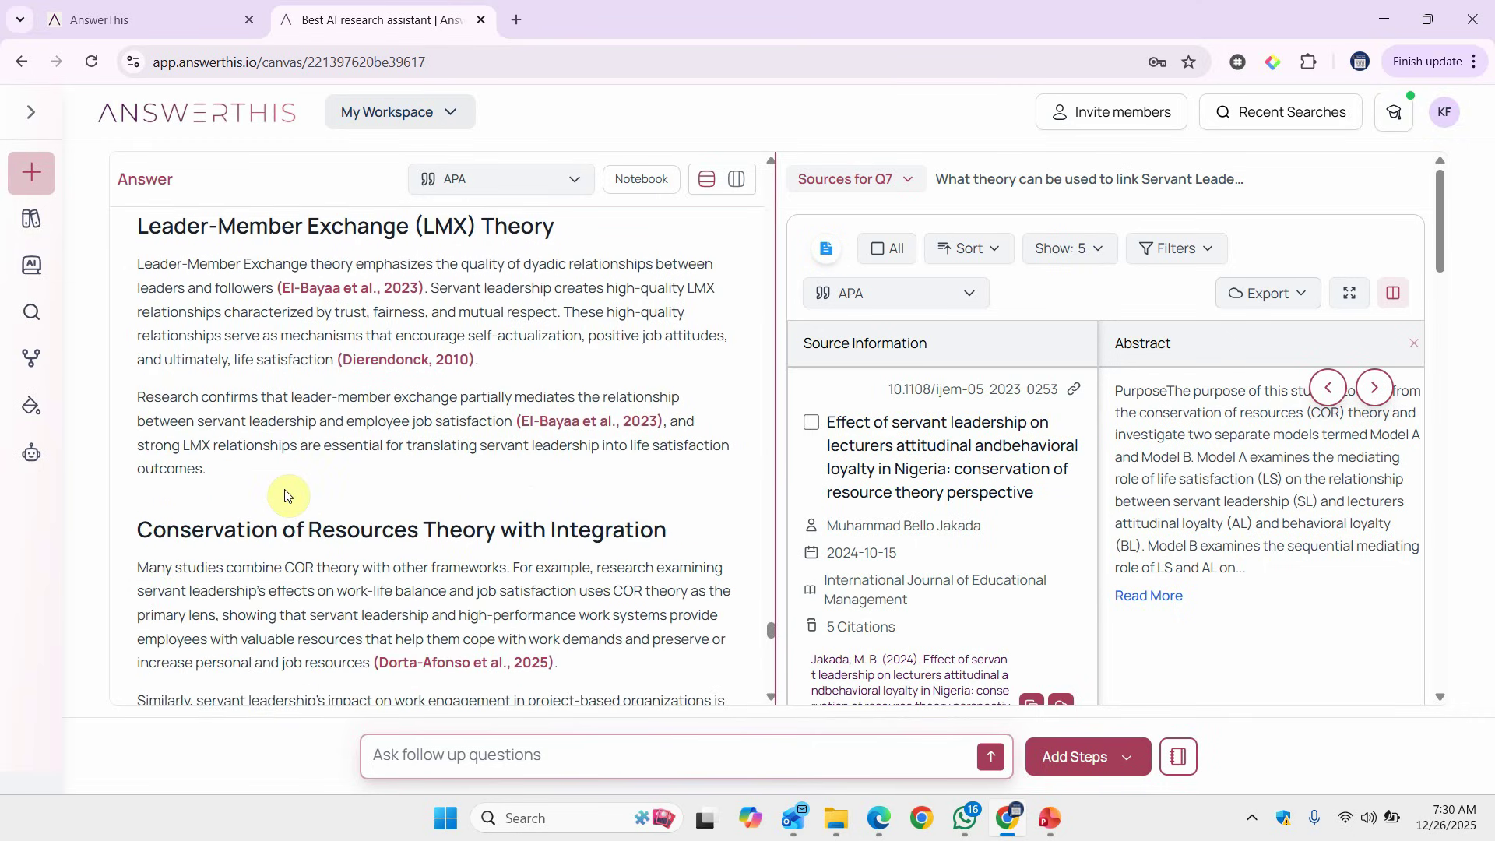